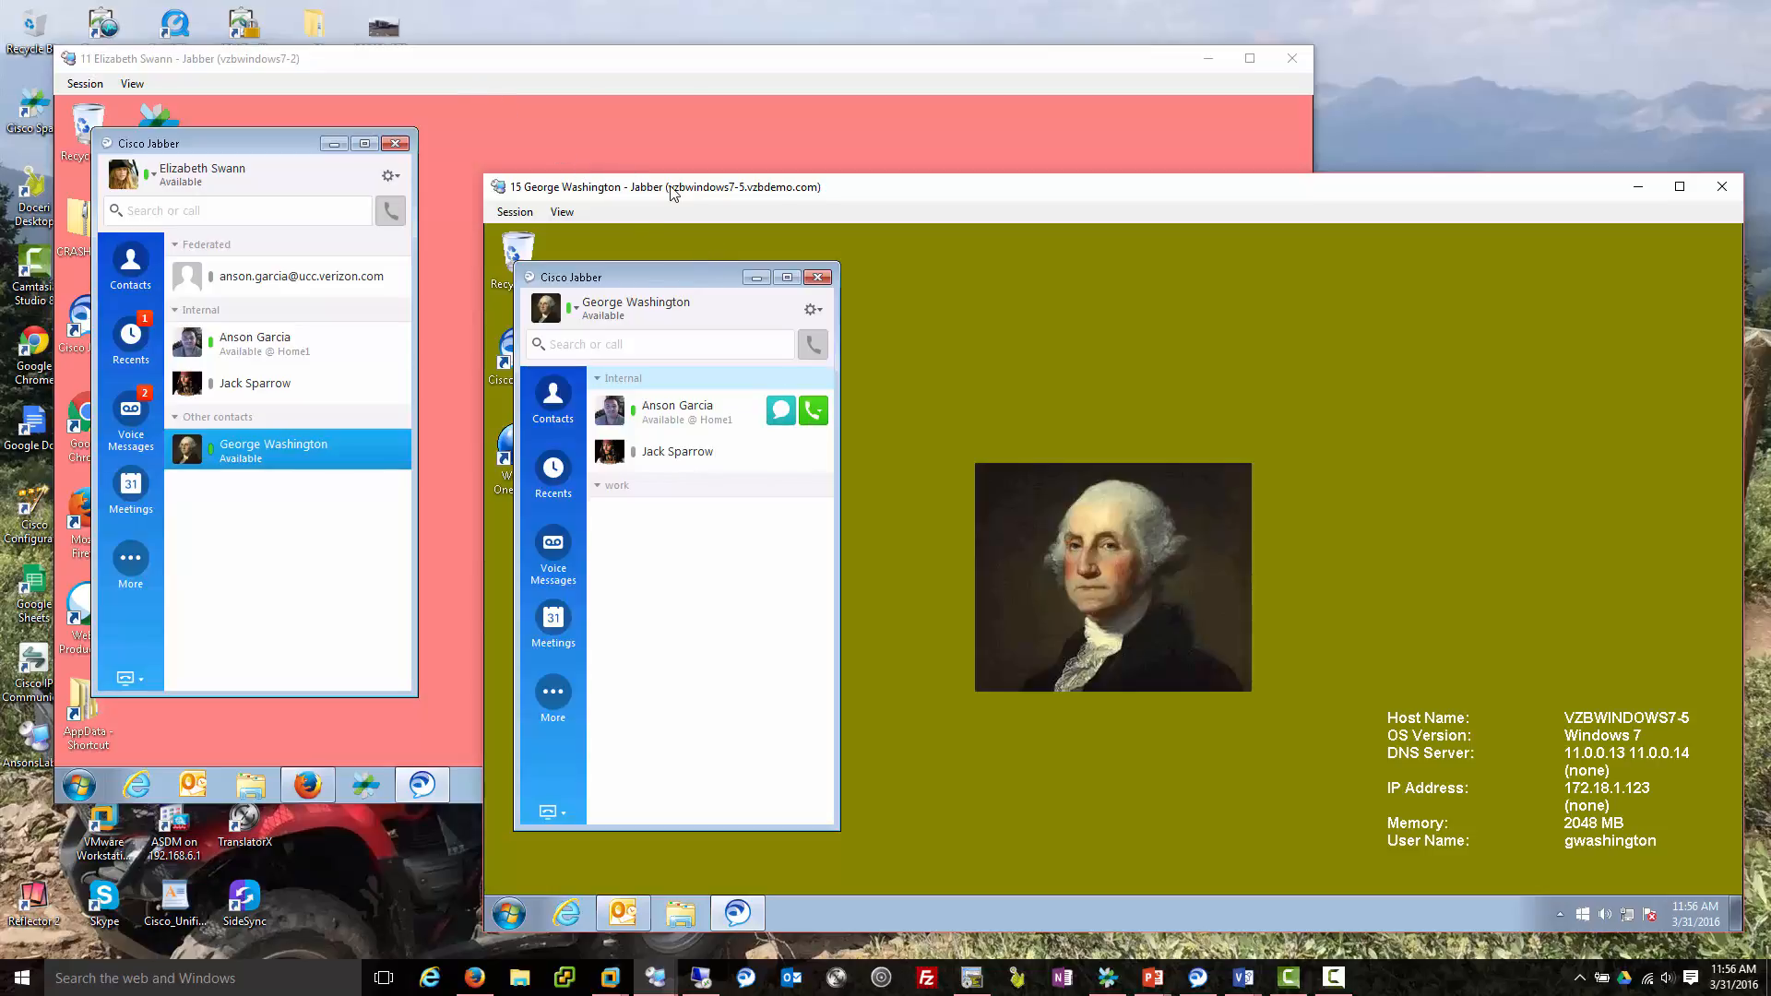
Search the directory for 'mickey', open a chat with the result, and start adding them as a contact.
left_click(632, 129)
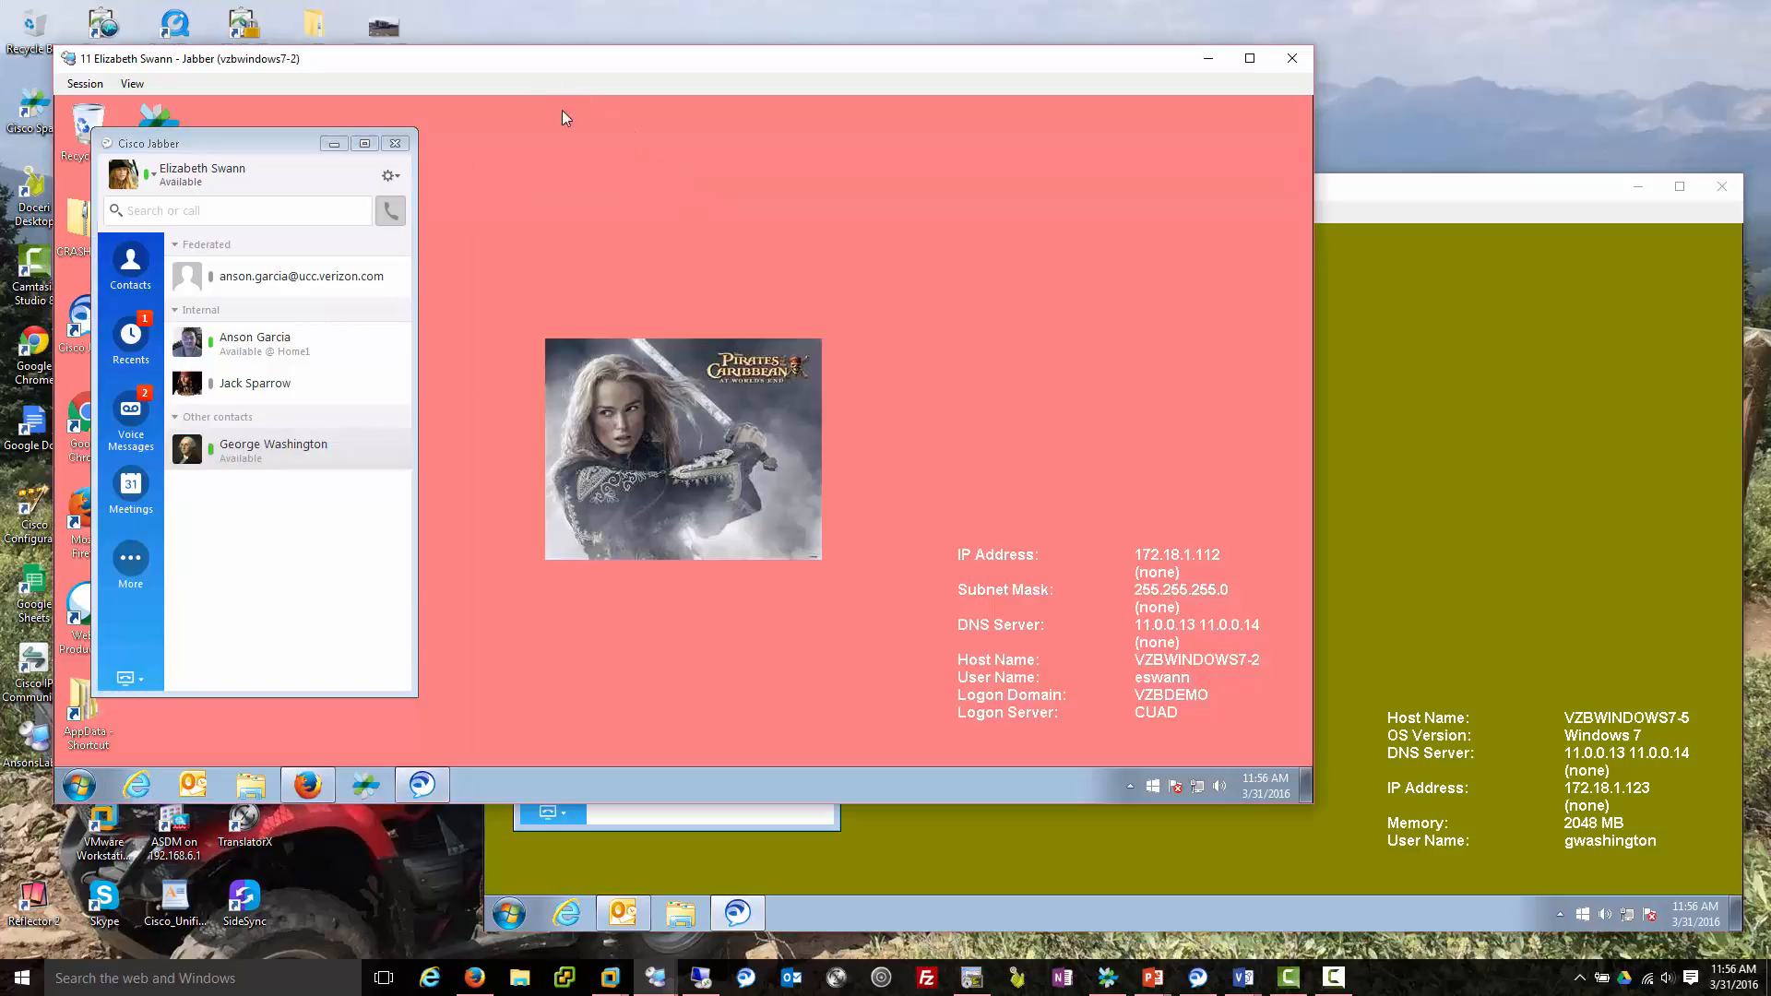
left_click(1423, 208)
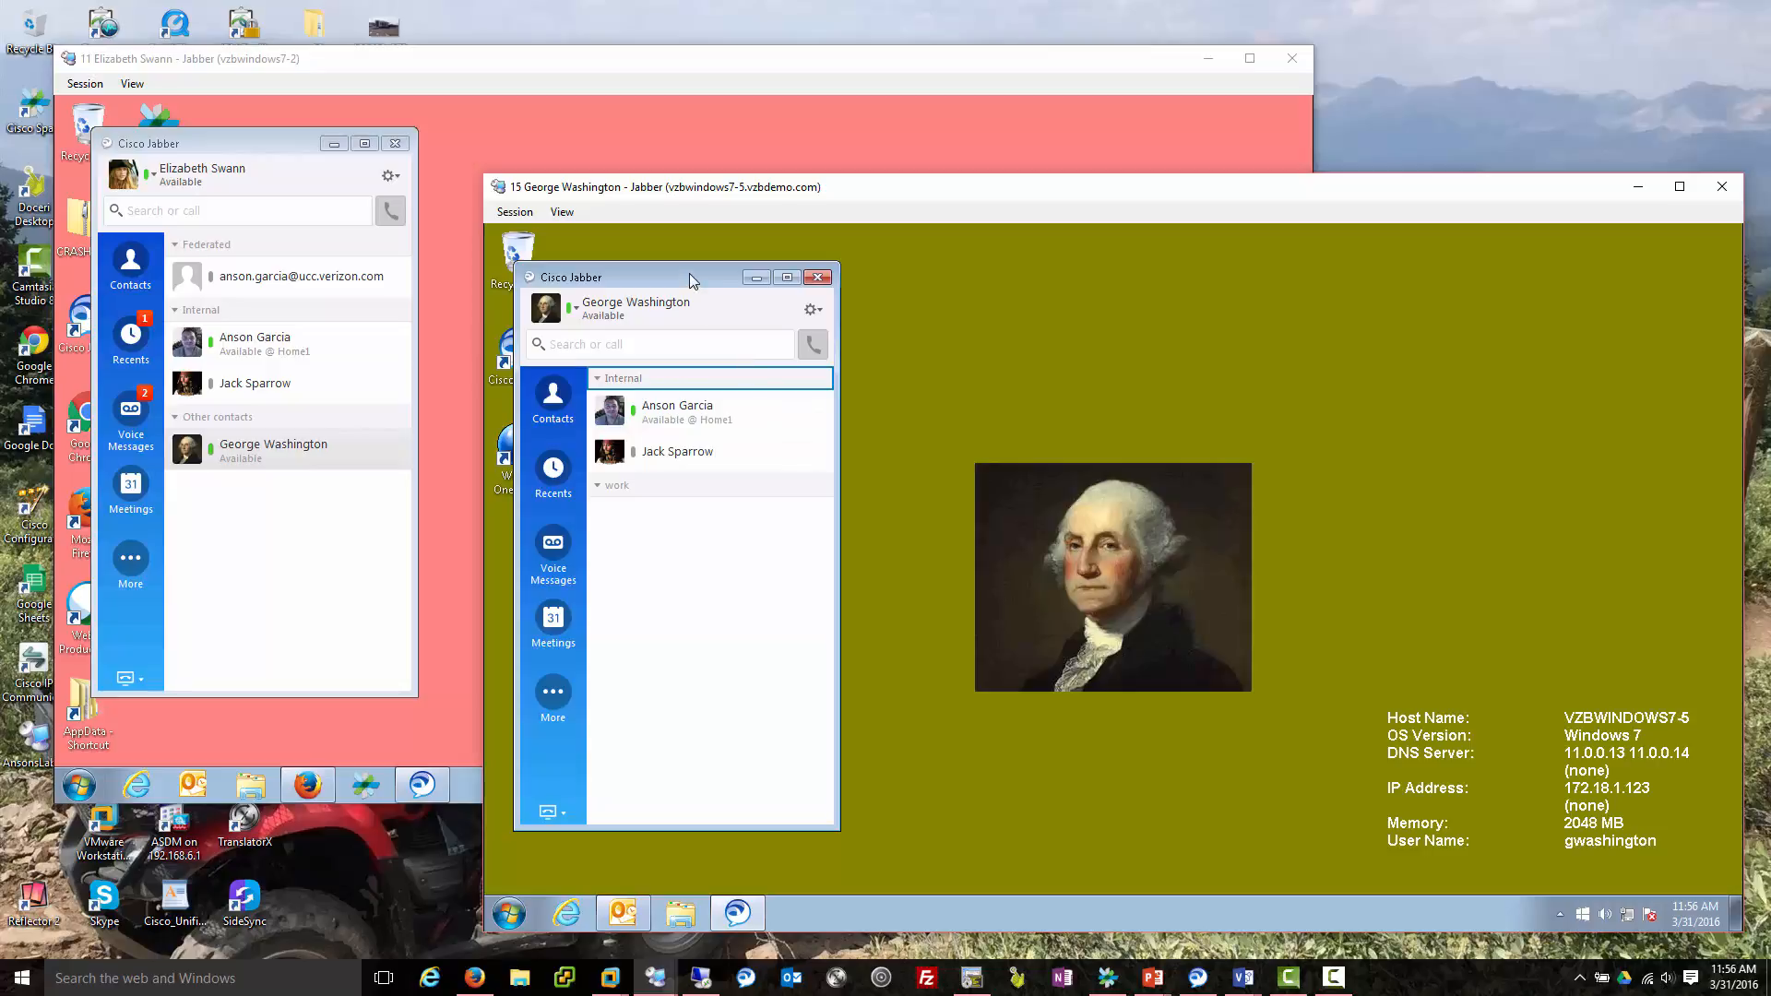
left_click(687, 344)
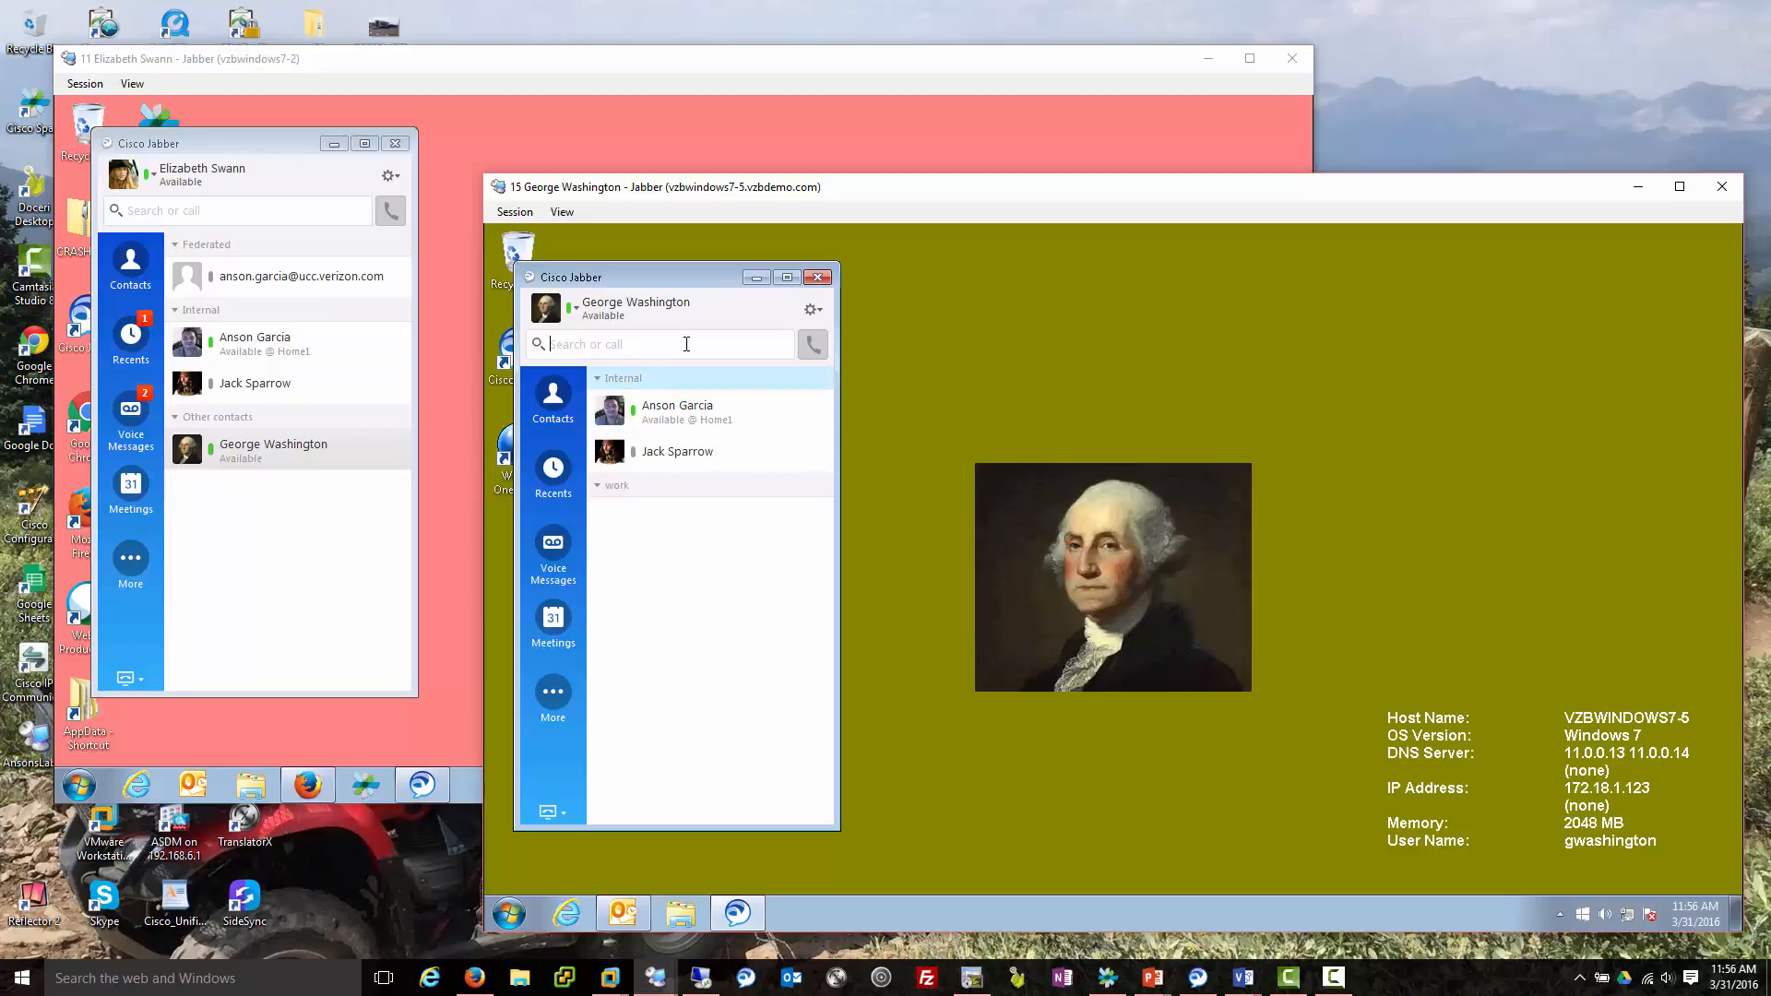
type("mickey")
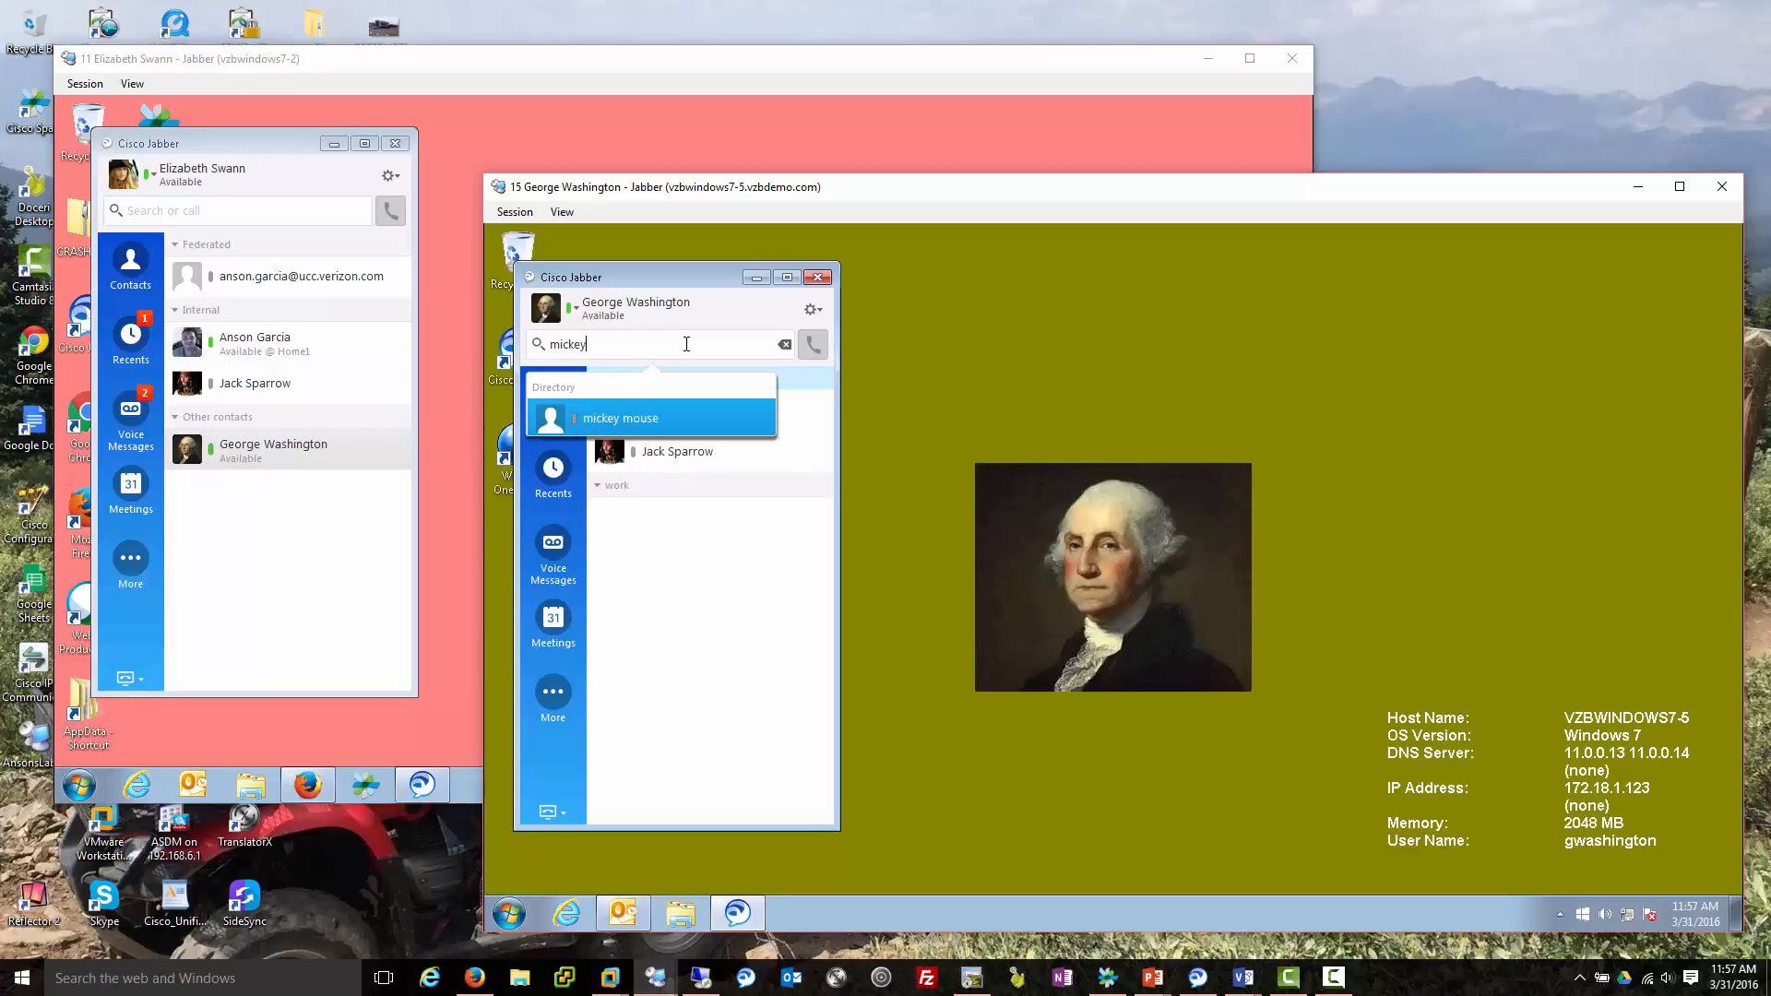
mouse_move(647, 410)
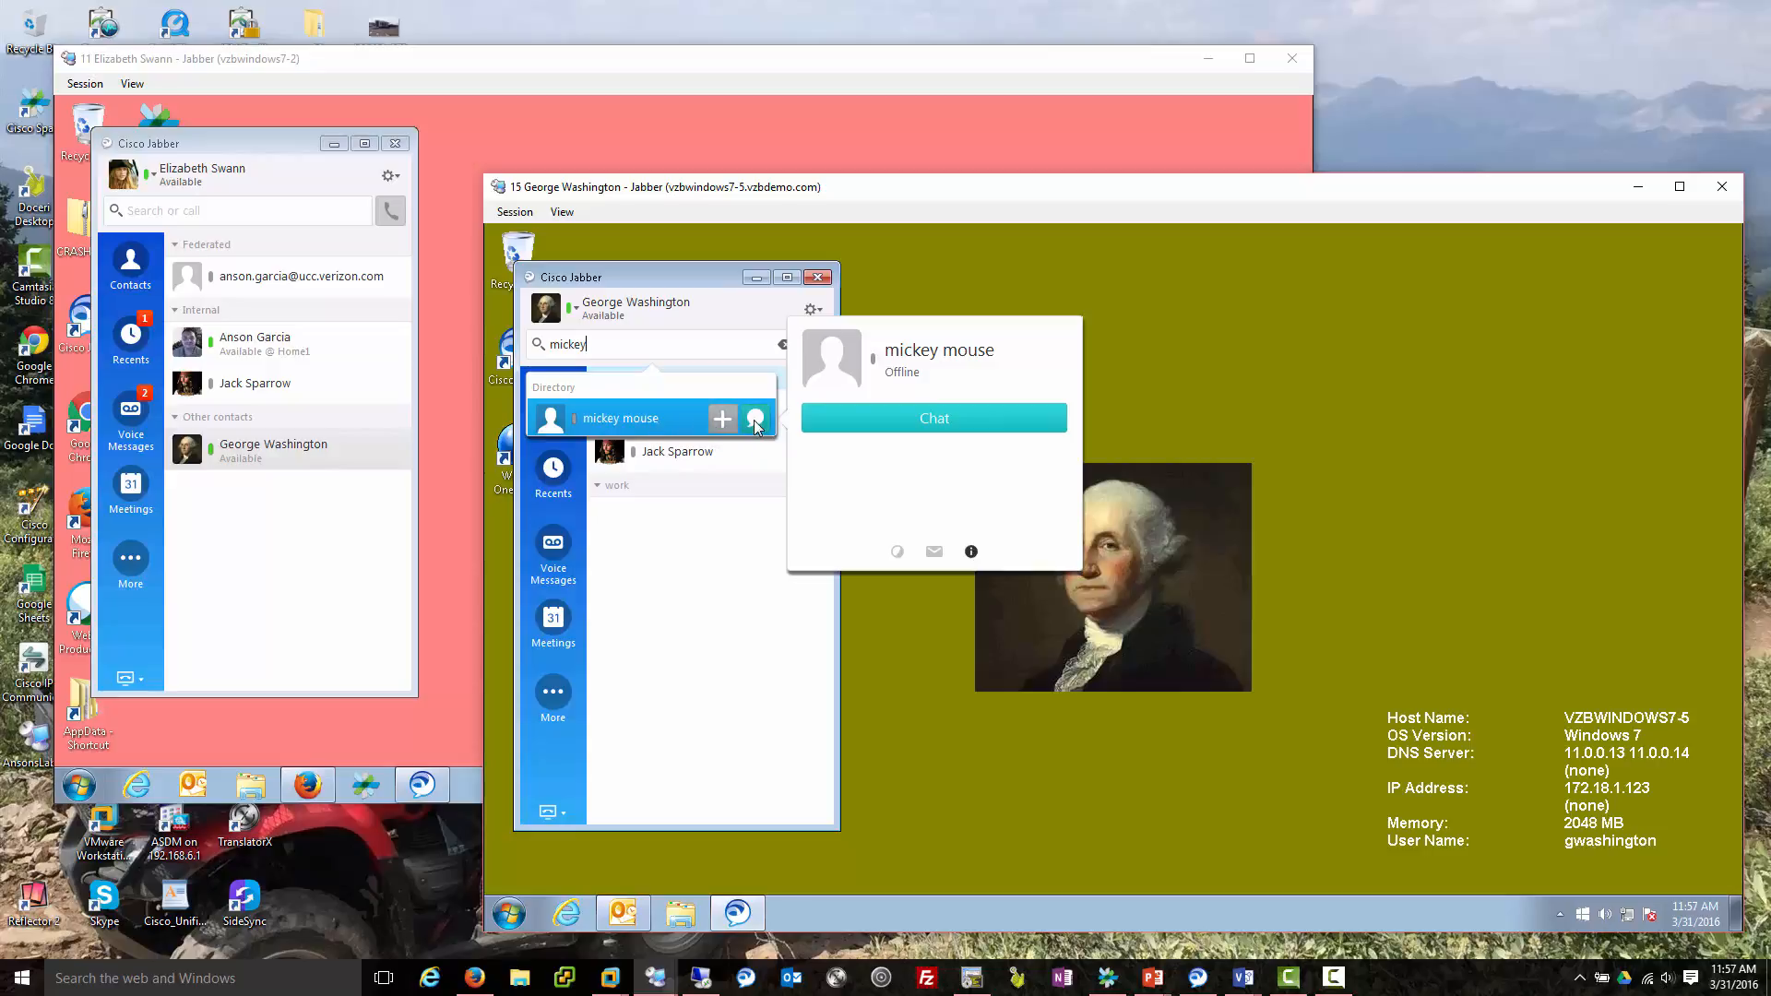
left_click(756, 421)
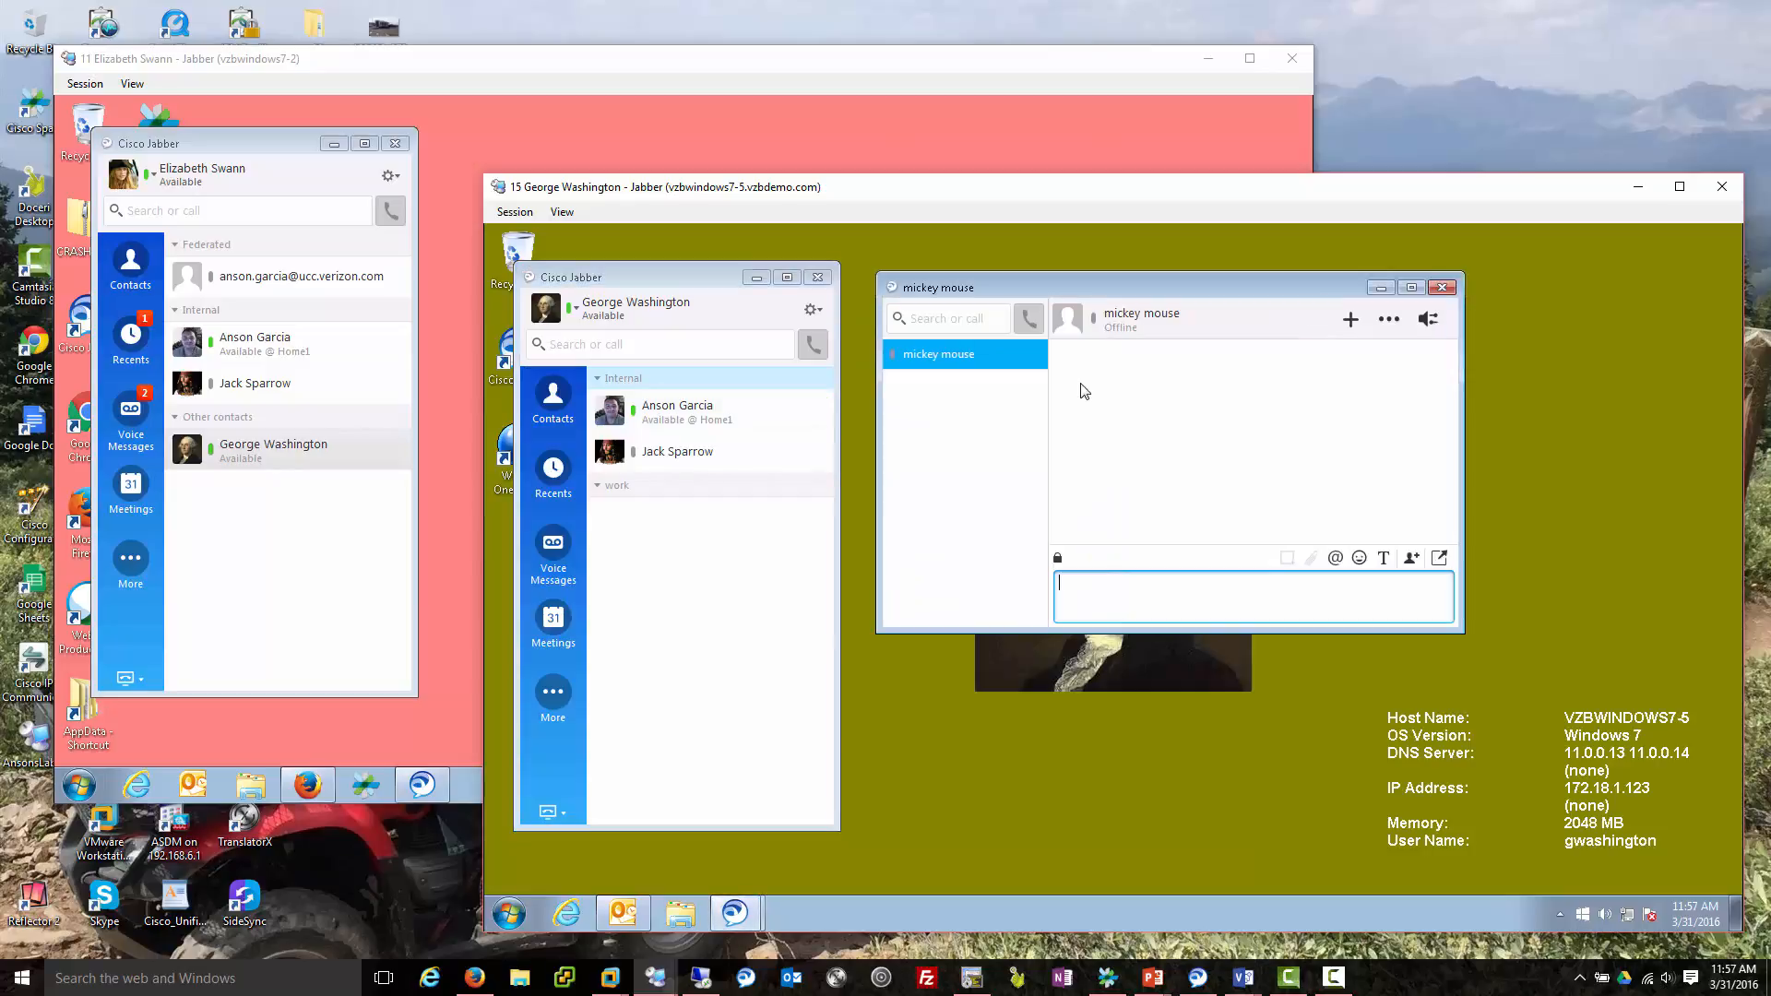
left_click(1349, 320)
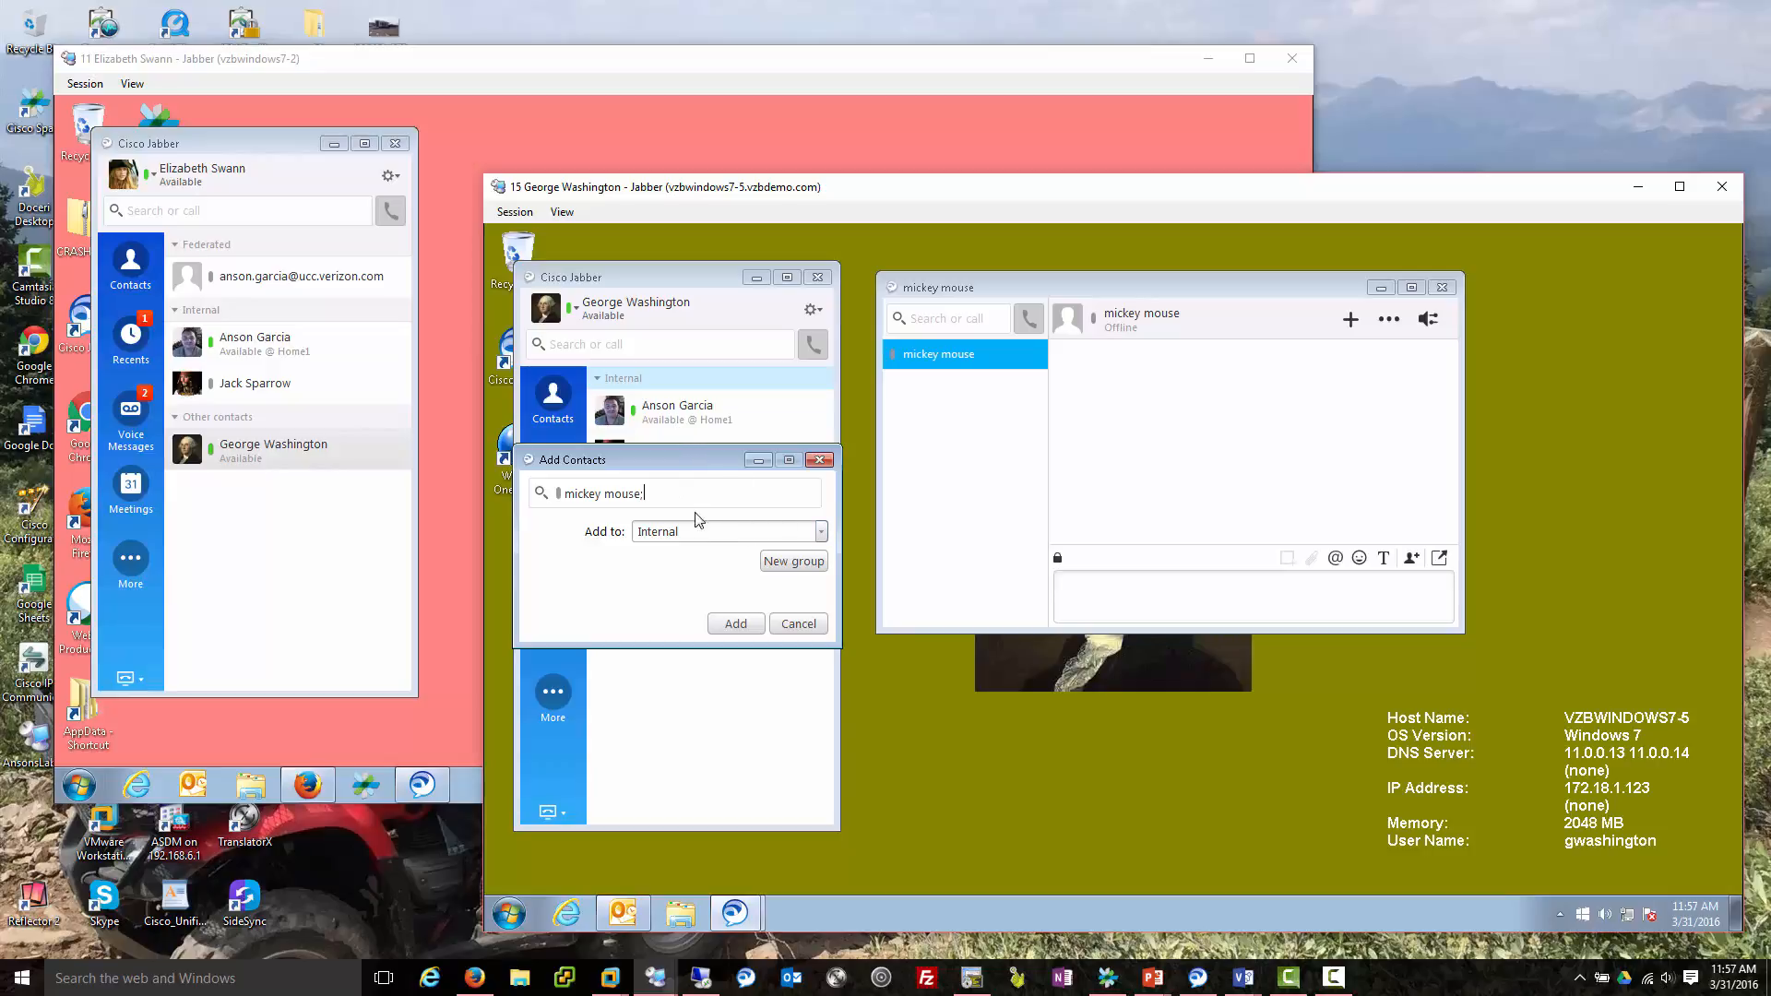
Add the directory contact to the Internal group and close their chat window.
left_click(821, 530)
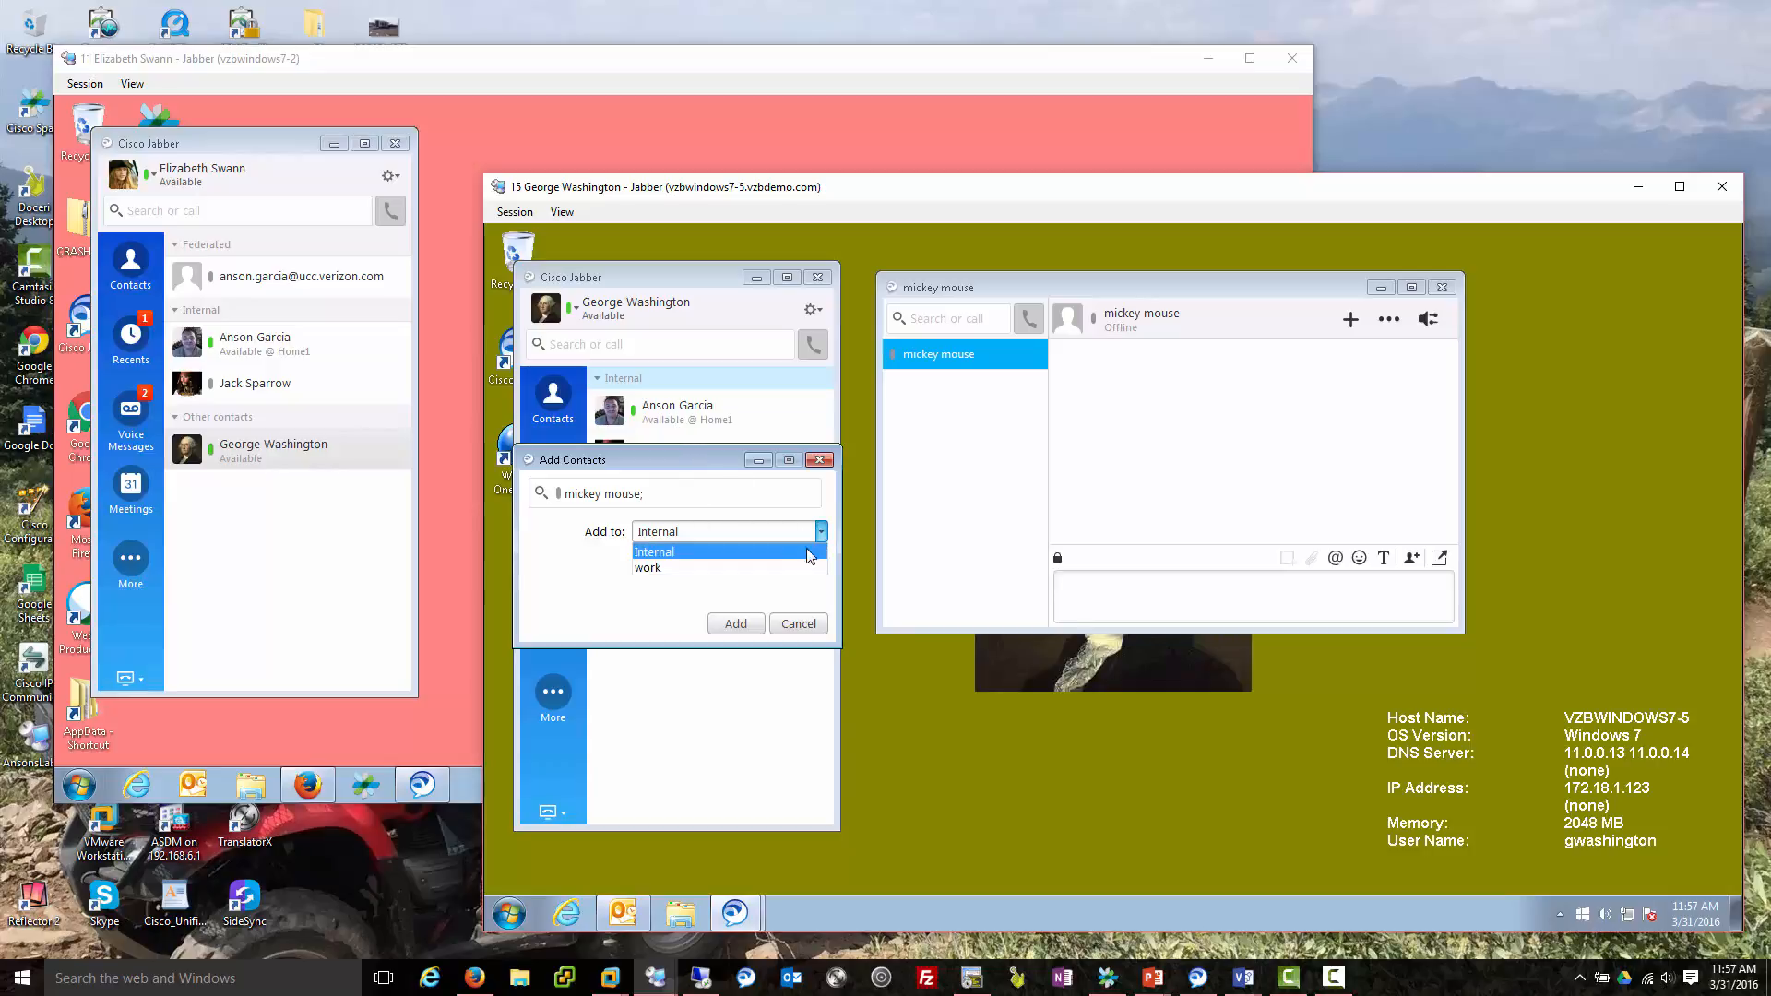
left_click(741, 588)
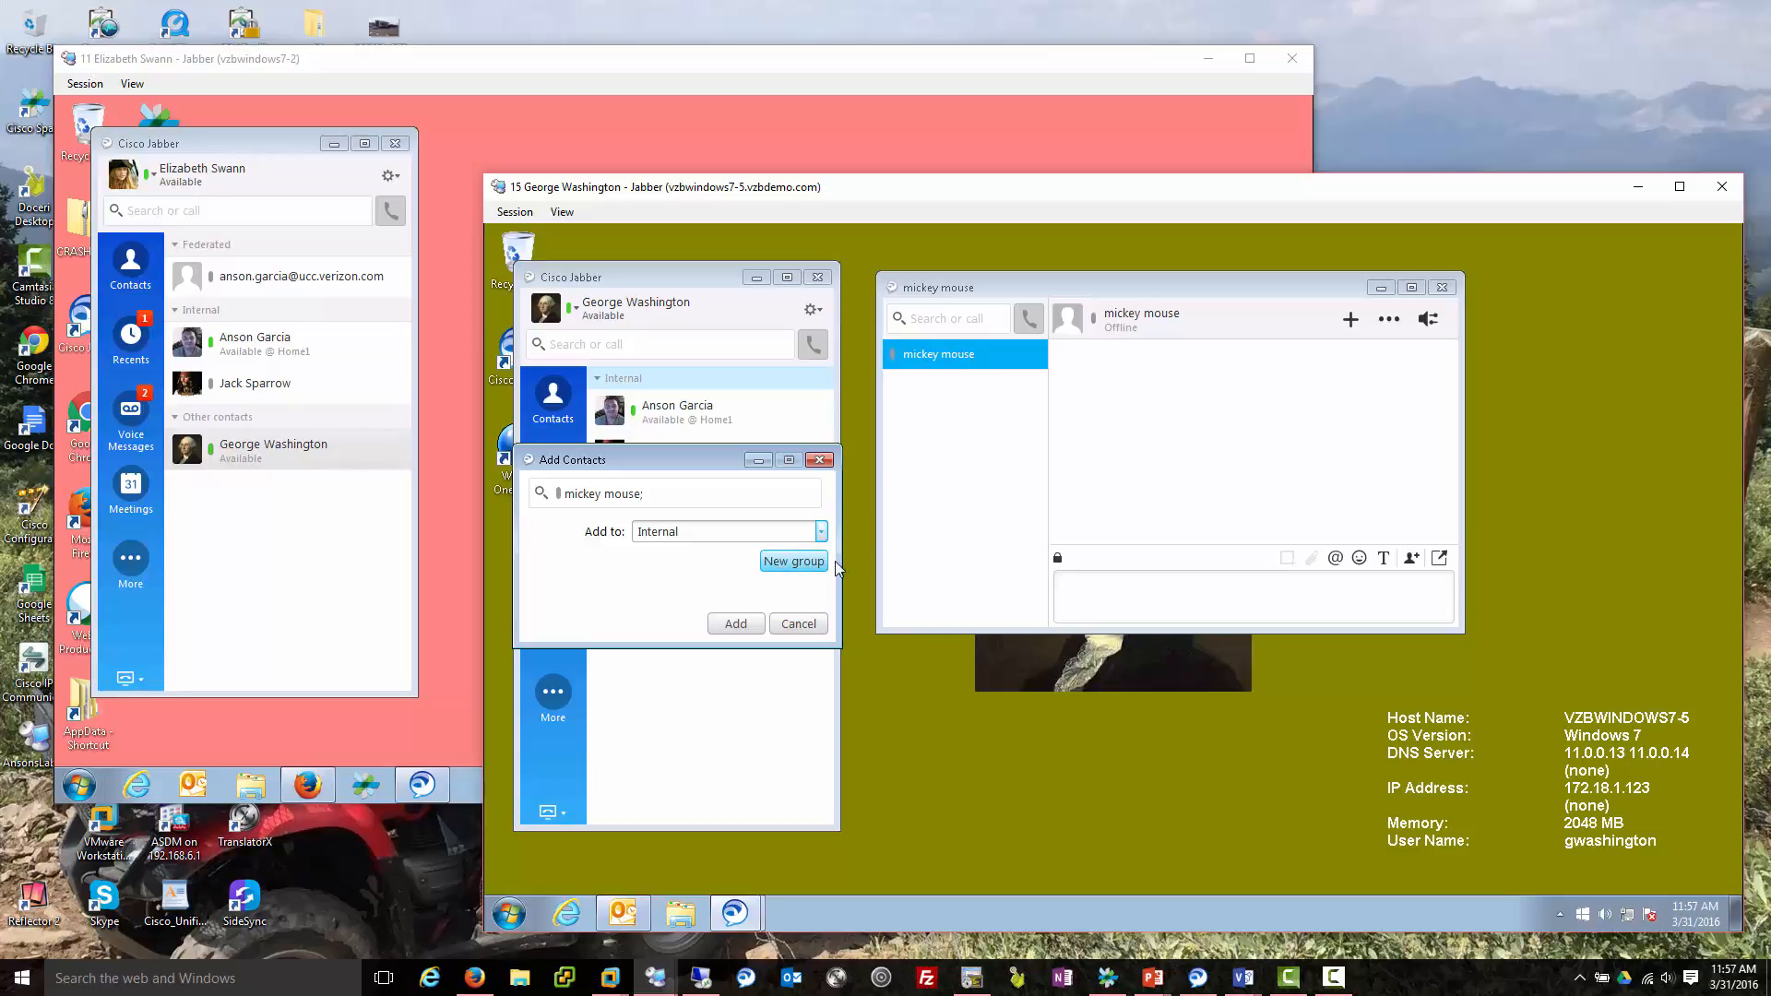
left_click(739, 625)
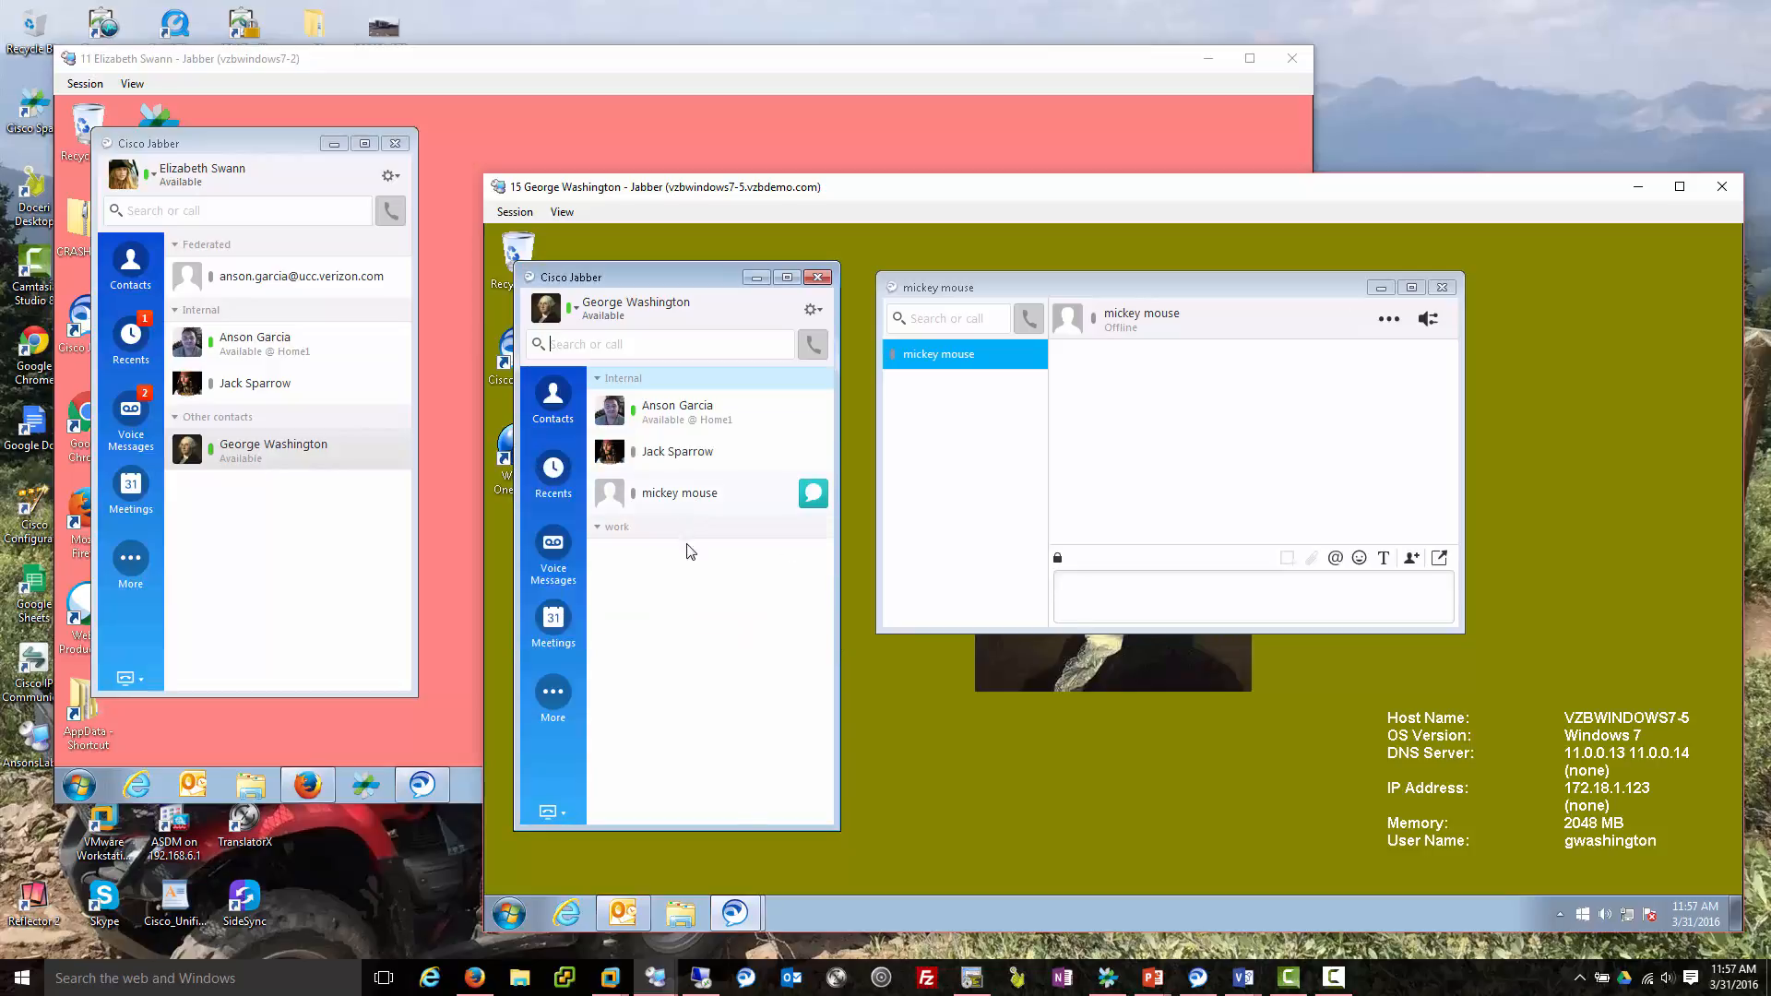
left_click(1444, 291)
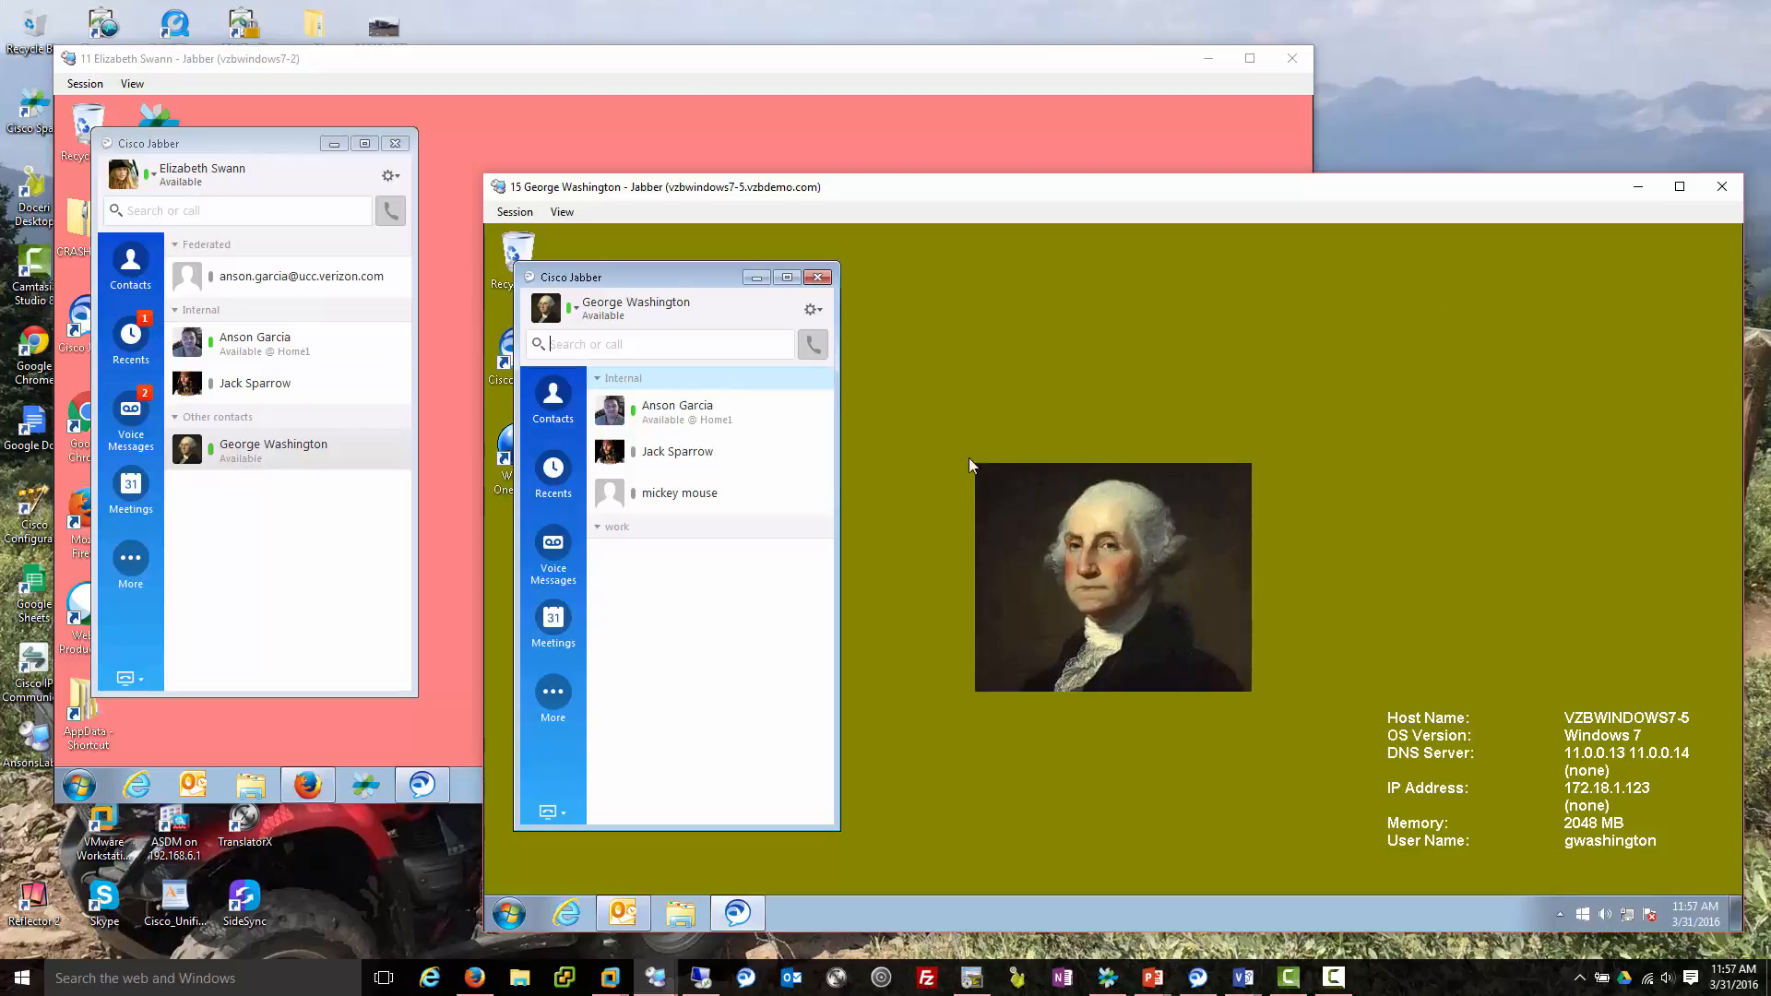
From the second user's desktop, send the main user the messages 'dfasd' and 'sdfas'.
left_click(346, 526)
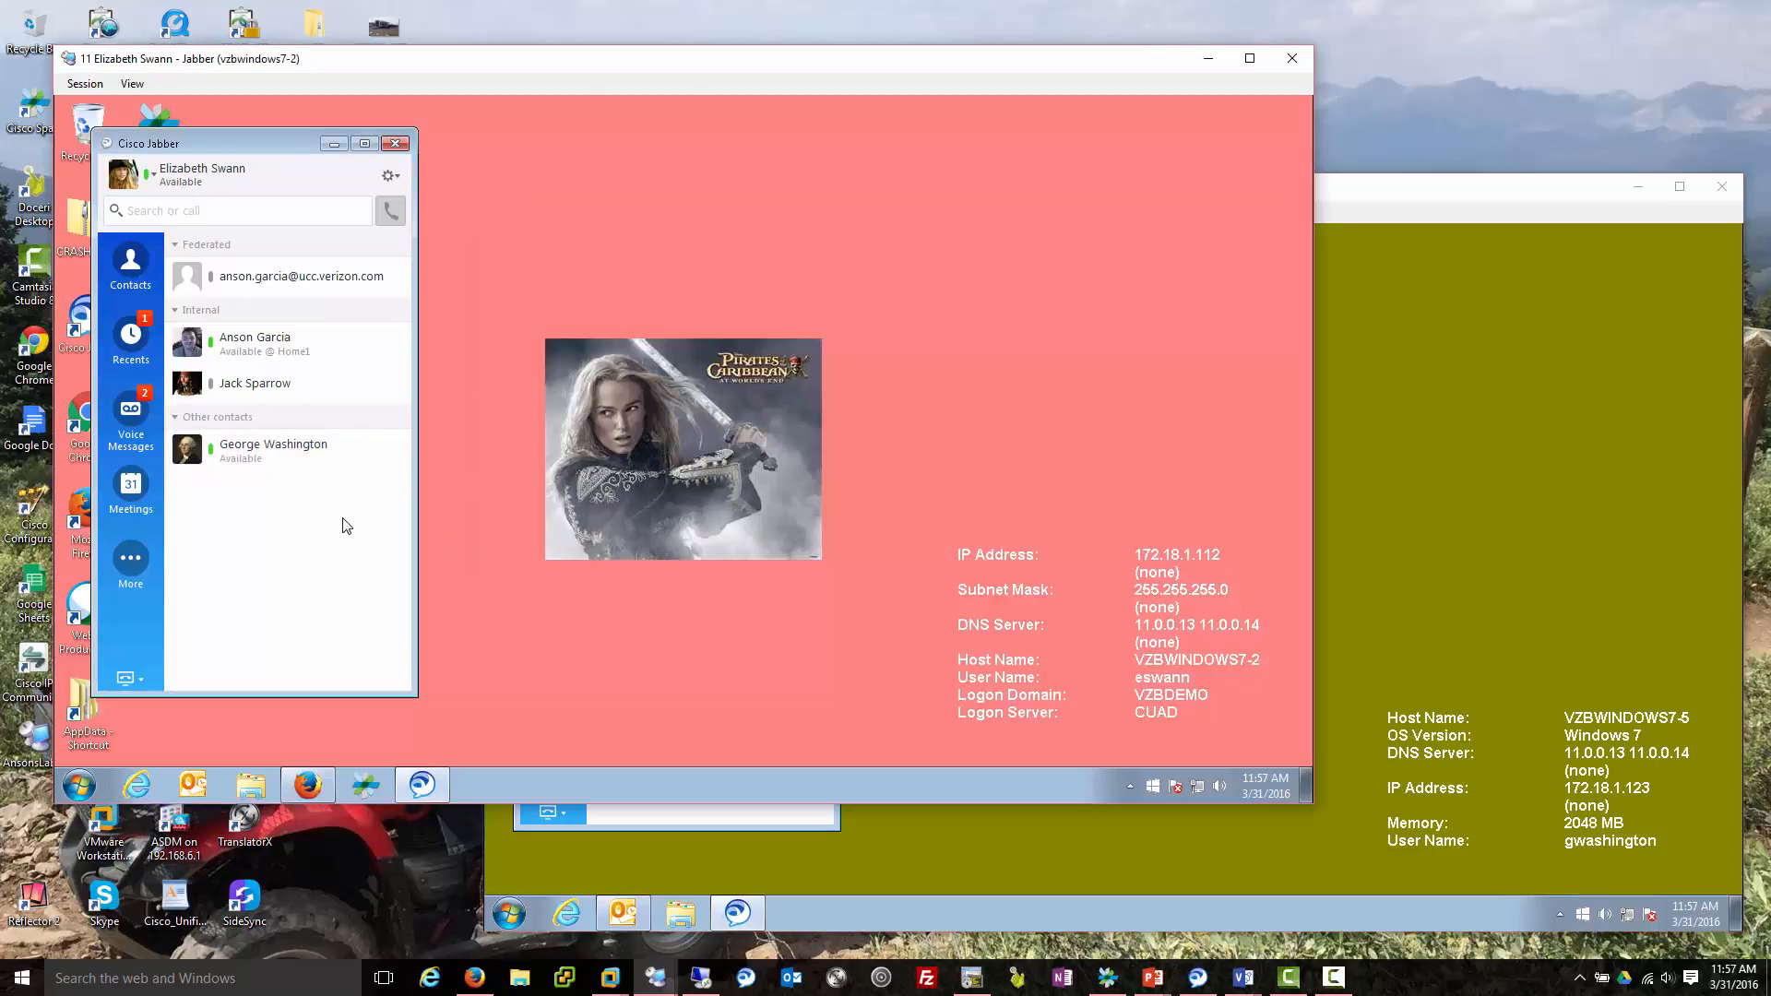
left_click(359, 450)
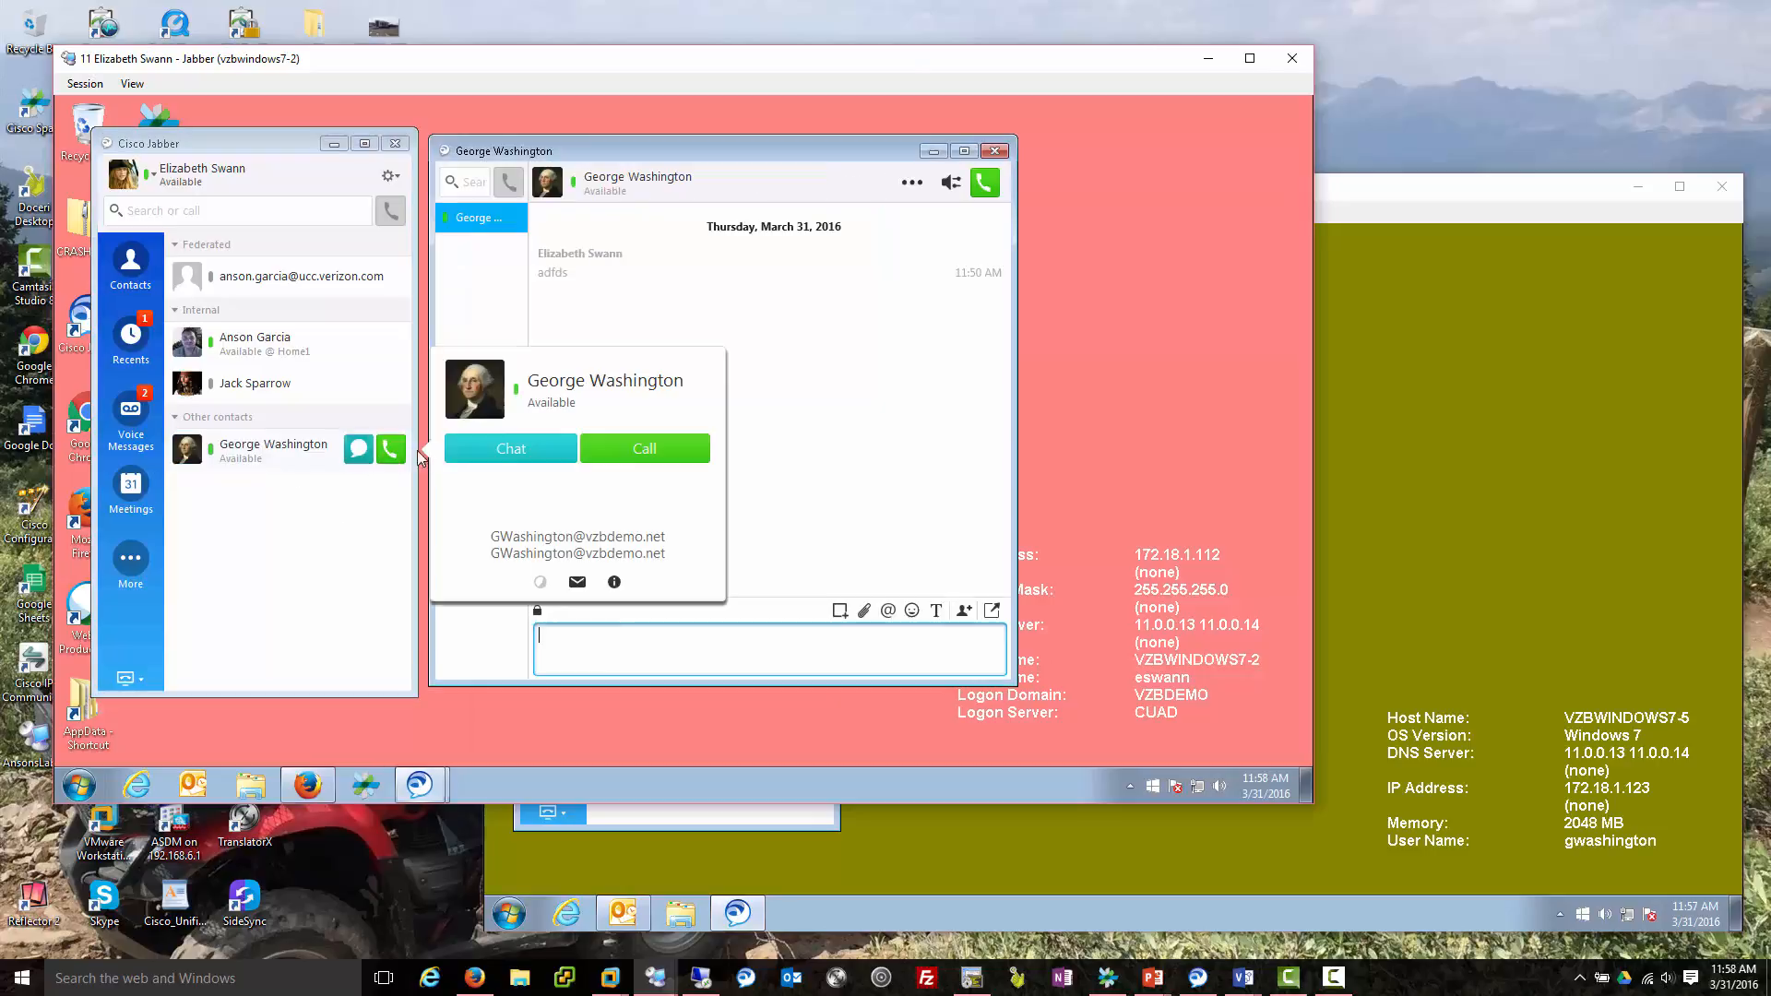
type("dfasd")
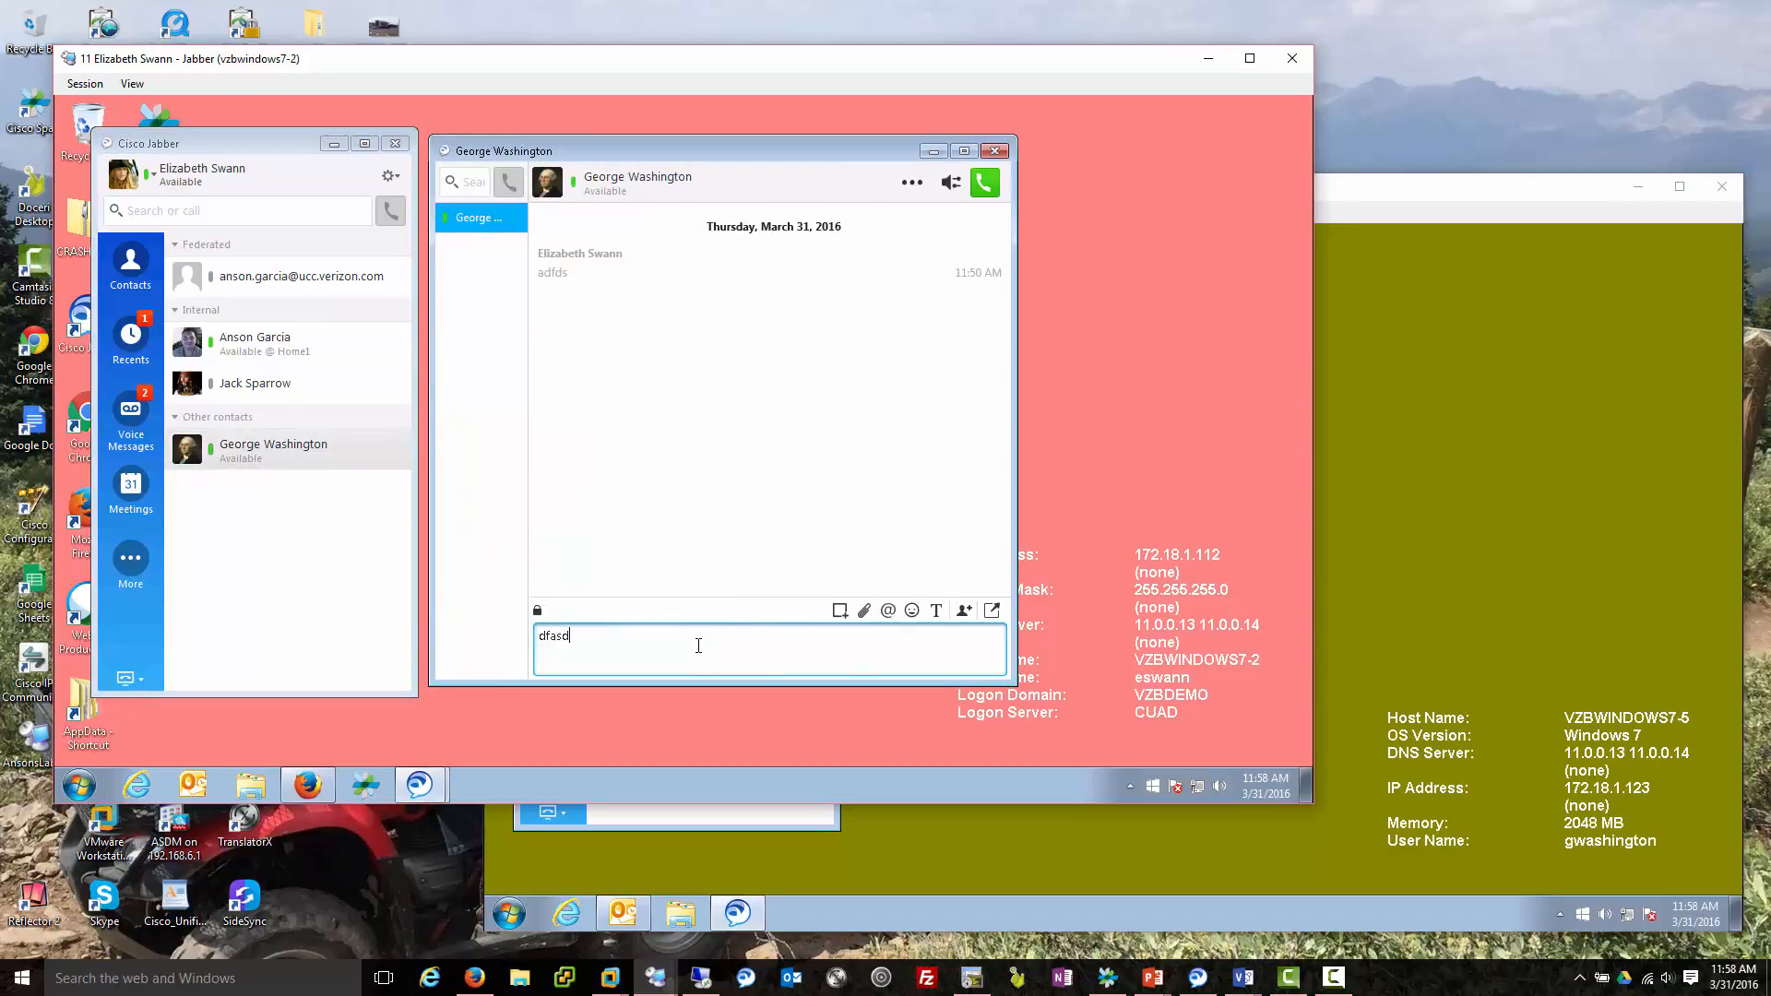
key("Return")
type("sdfas")
key("Return")
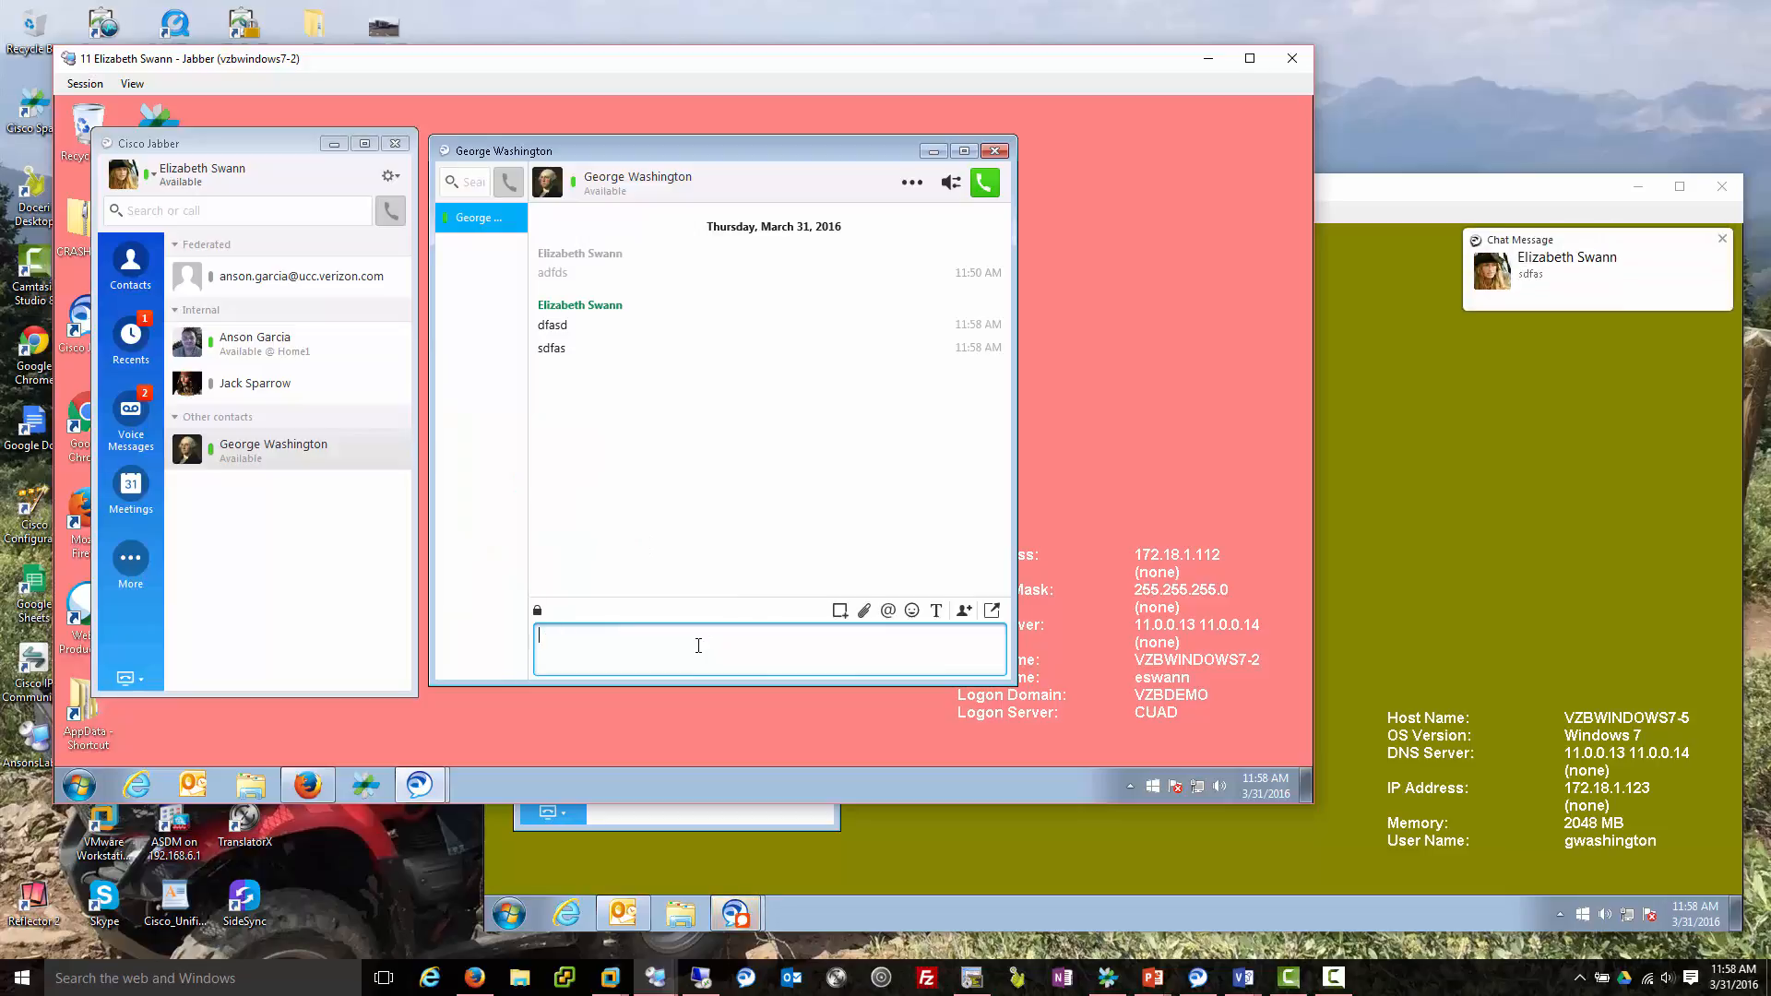
left_click(1396, 518)
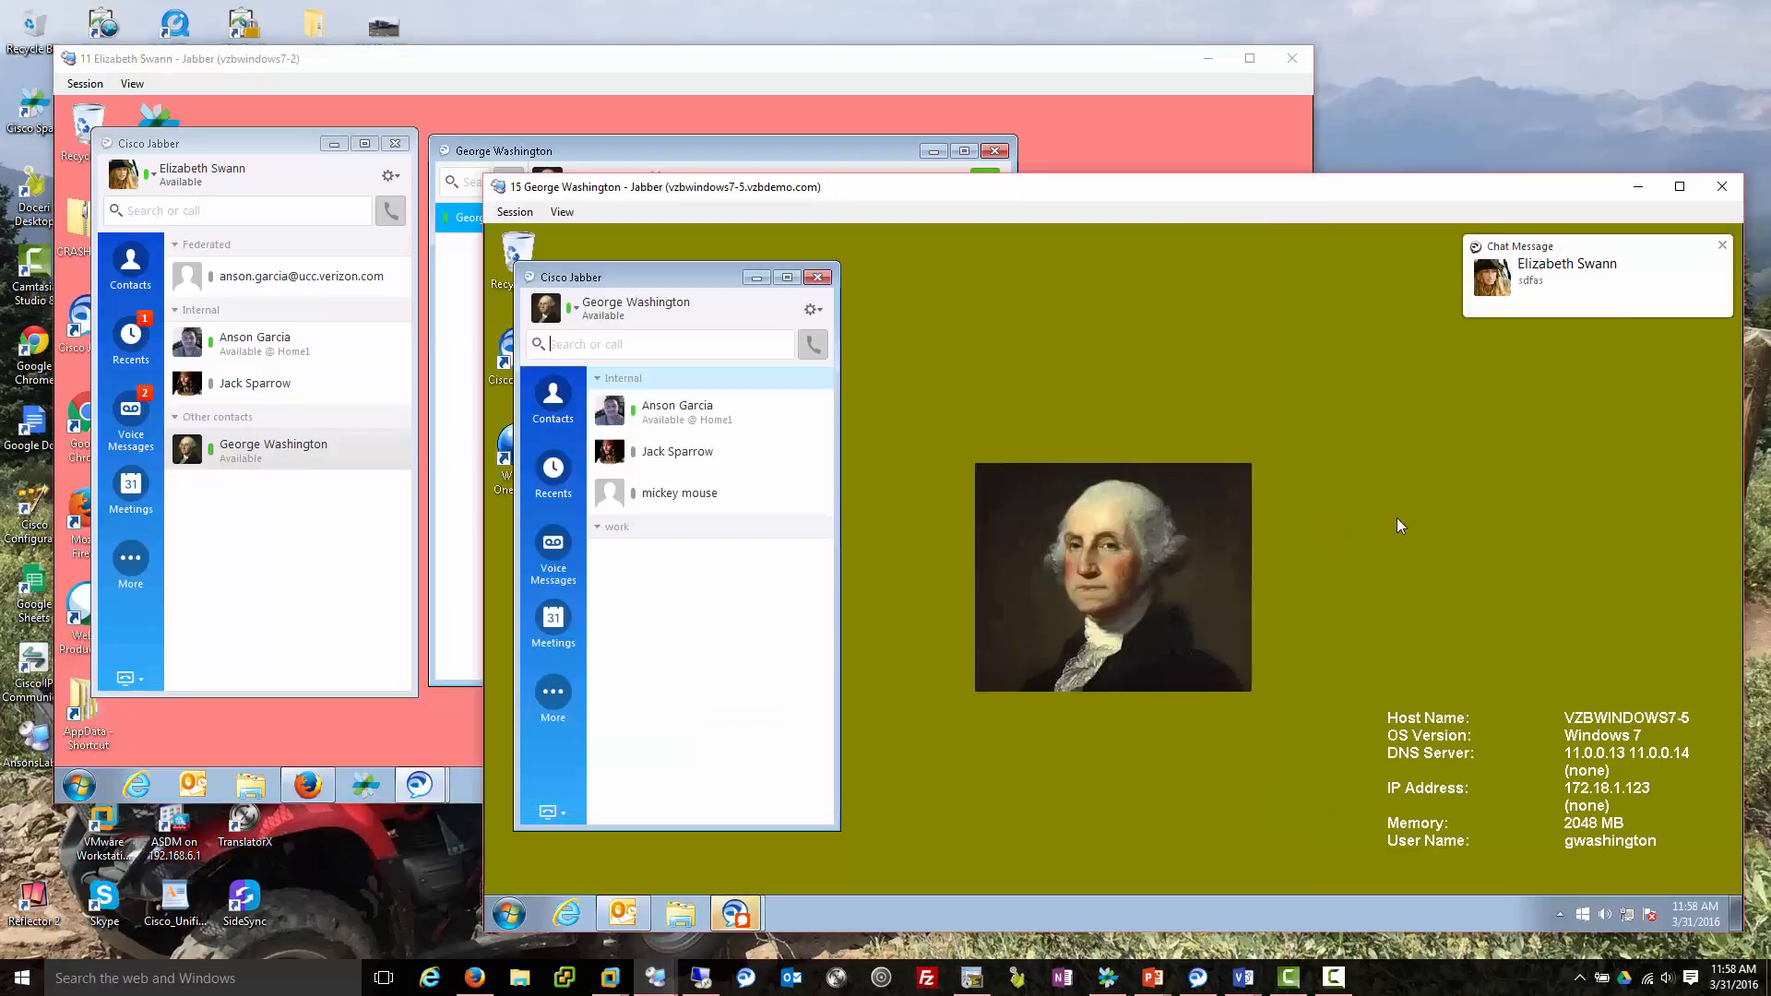
Open the incoming chat from the notification, then cancel adding the sender as a contact.
left_click(1593, 275)
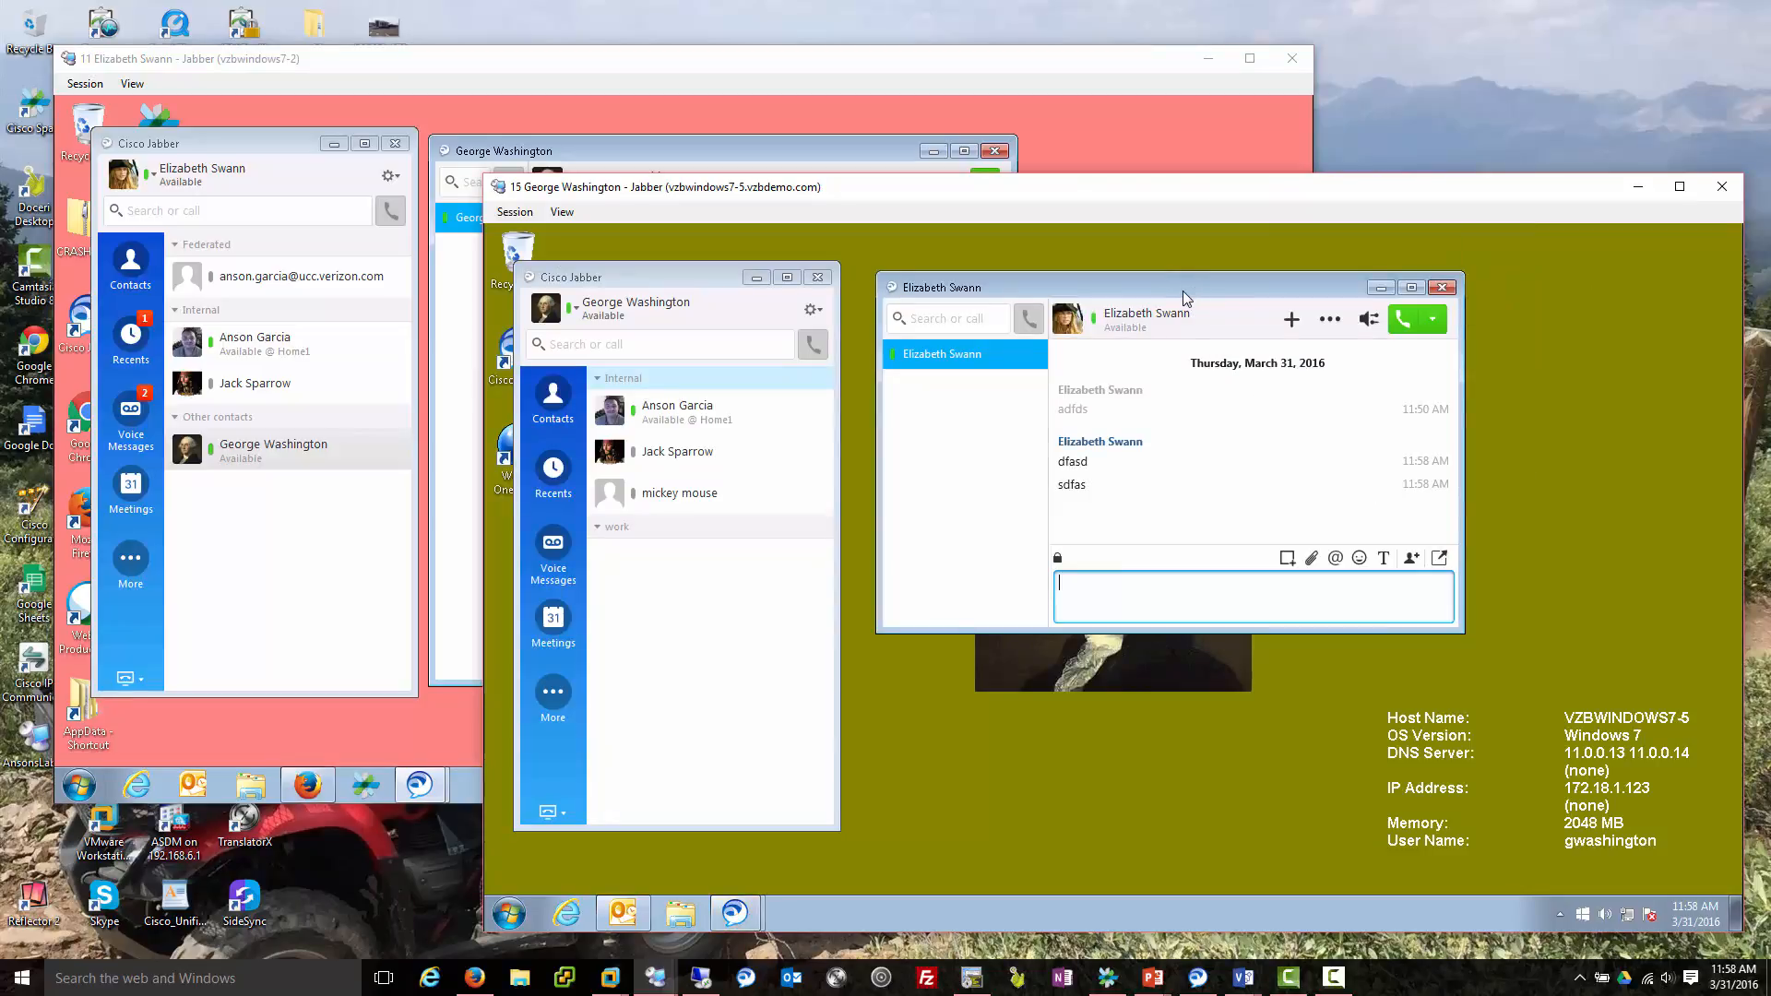
left_click_drag(1181, 291, 1148, 302)
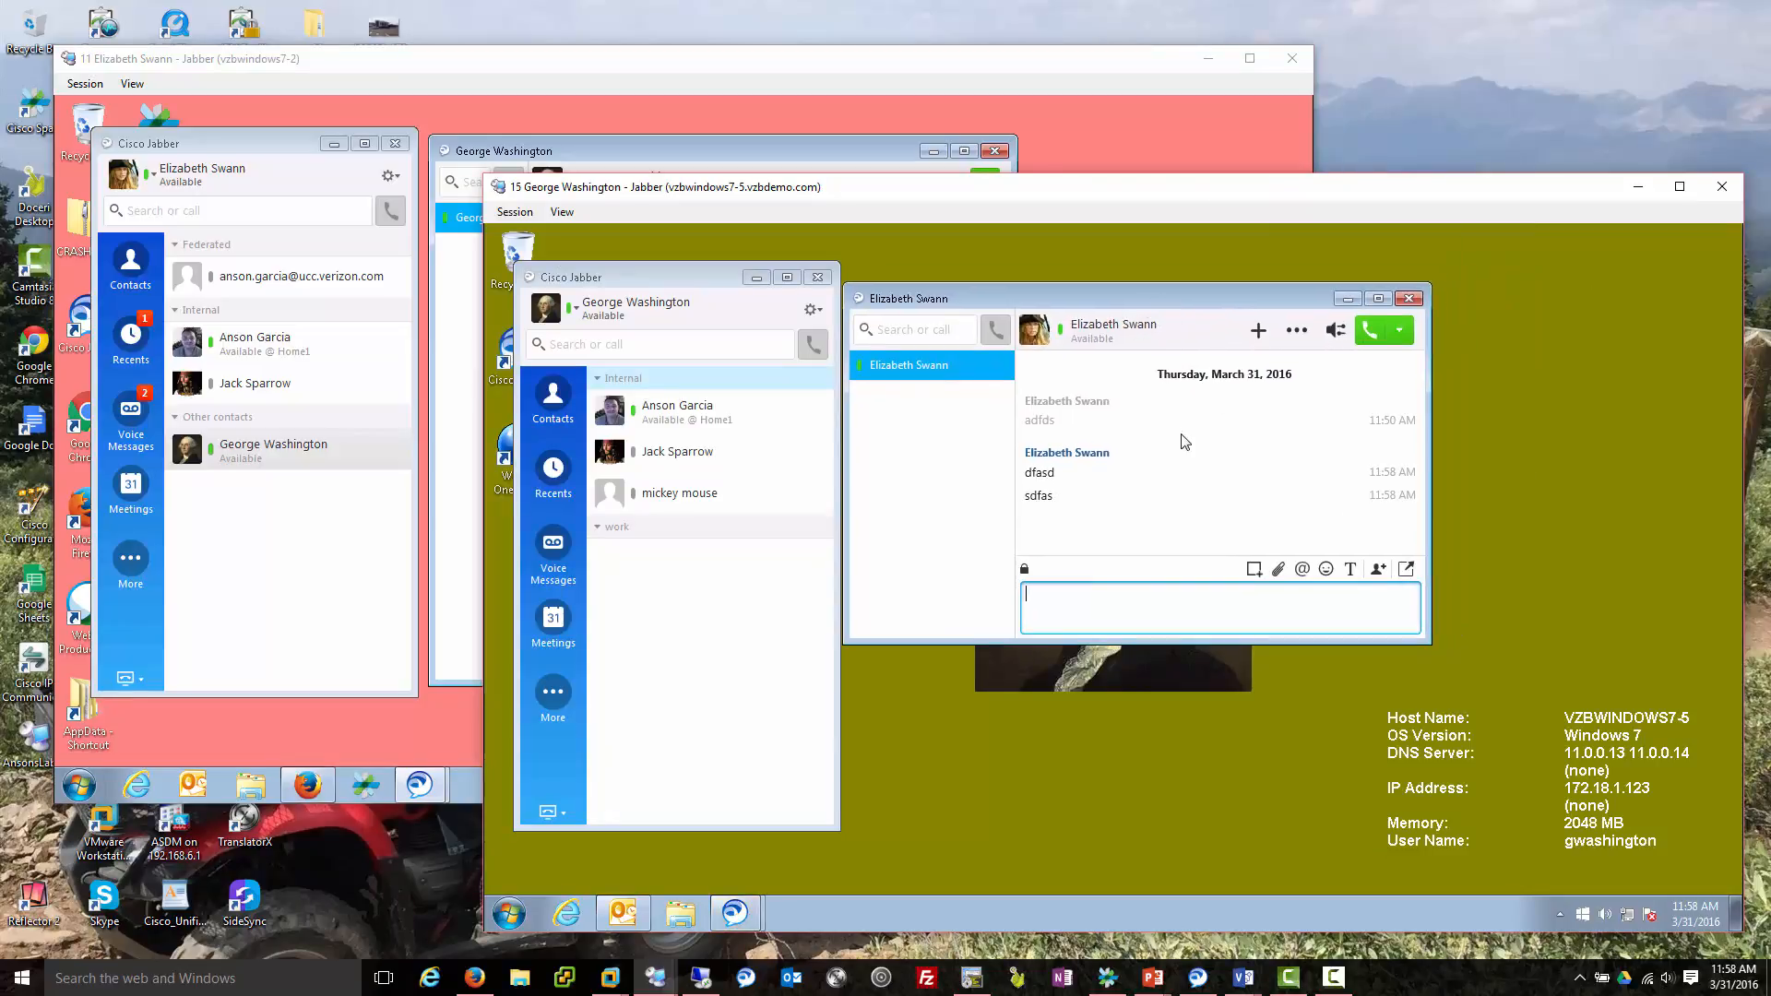
left_click(1257, 334)
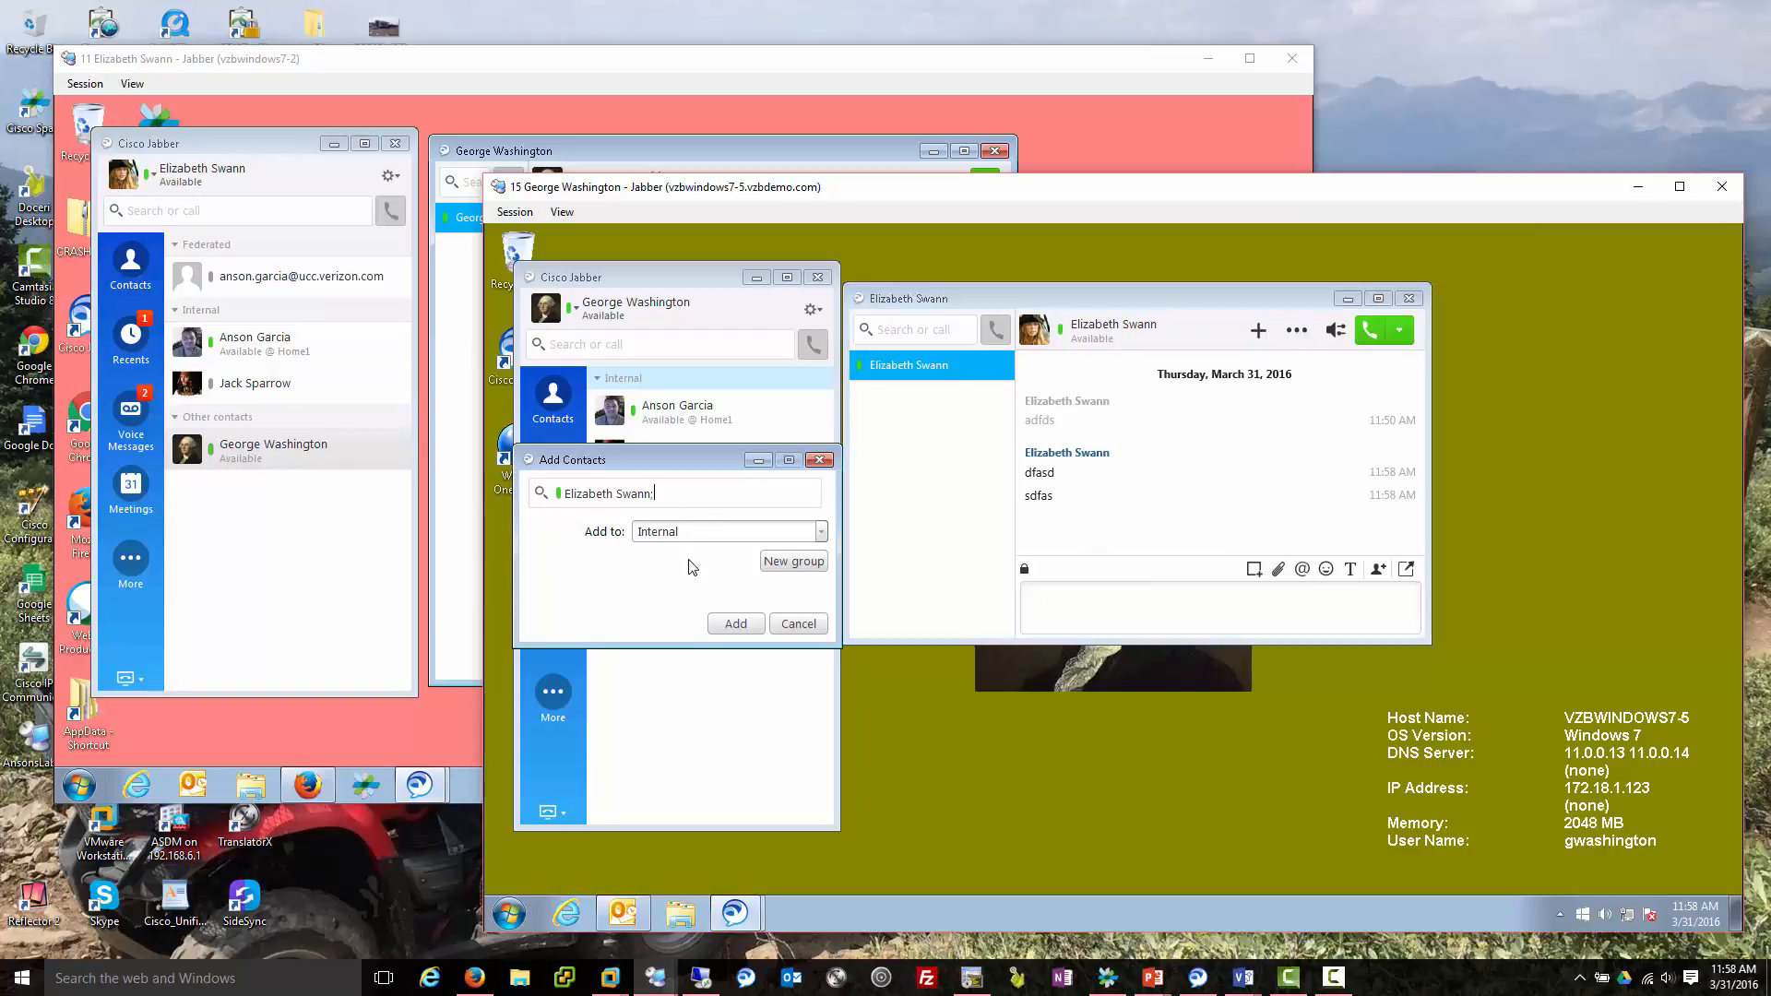
left_click(821, 533)
left_click(766, 554)
left_click(799, 624)
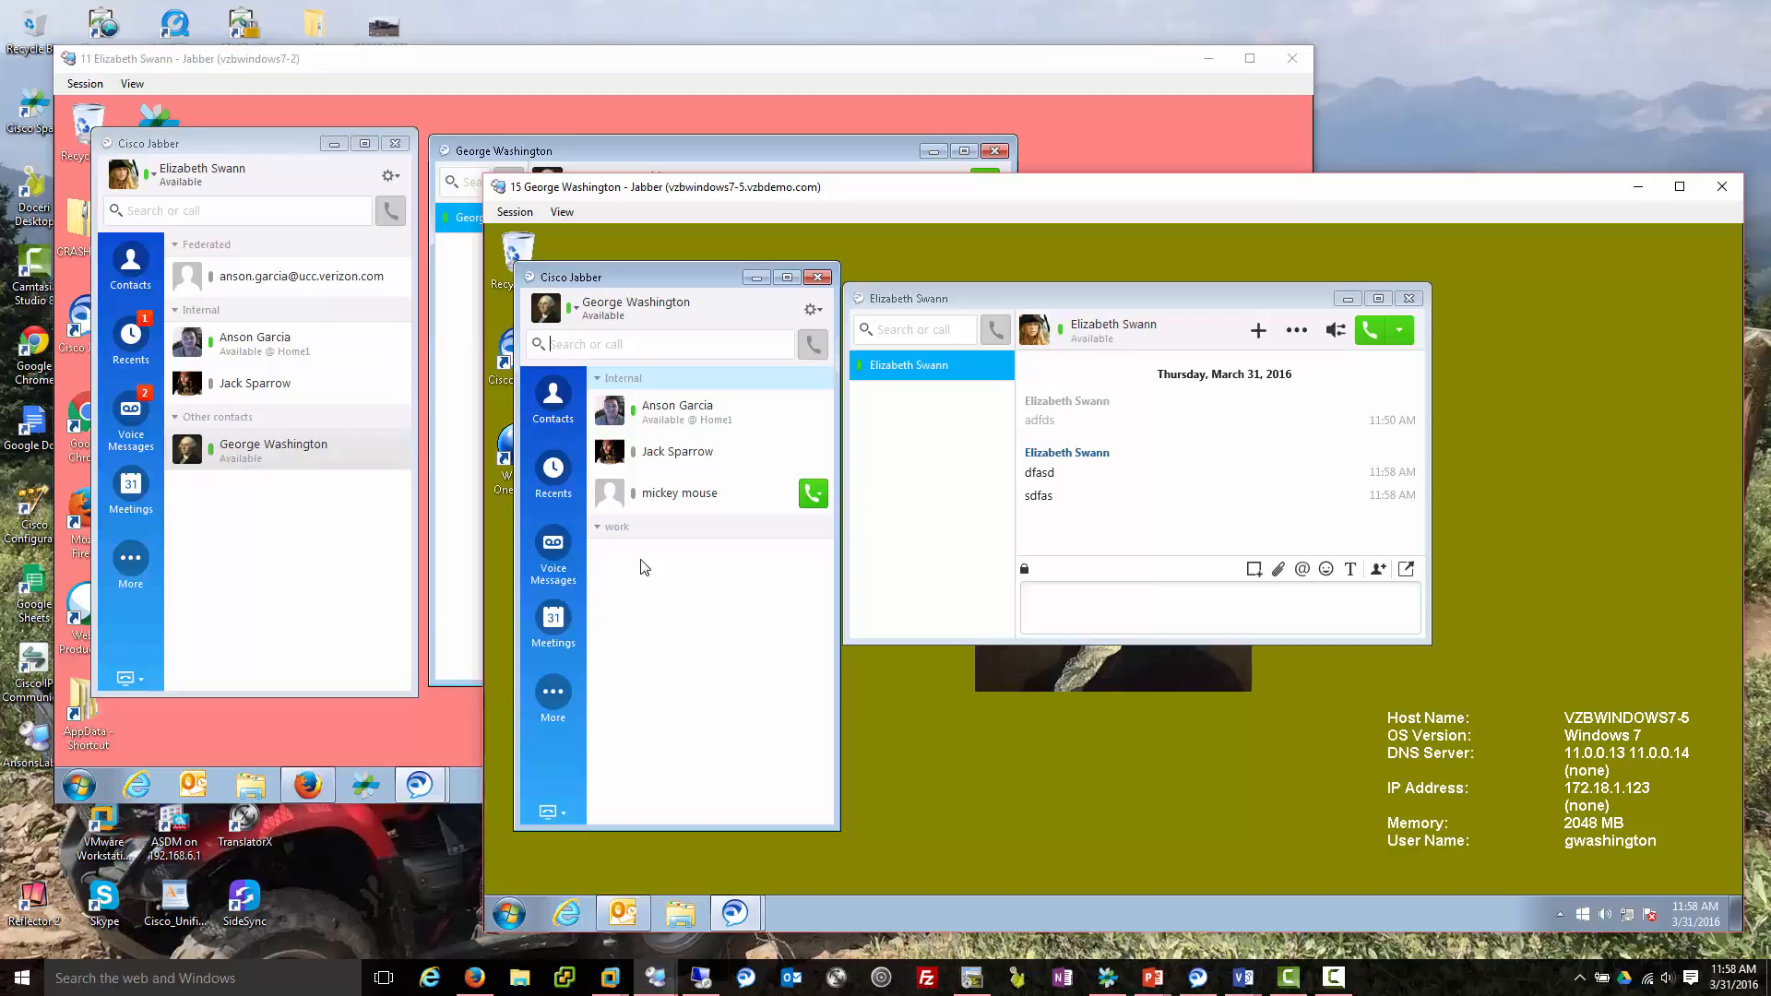
Start a new Outlook contact with the full name Donald Duck.
left_click(642, 915)
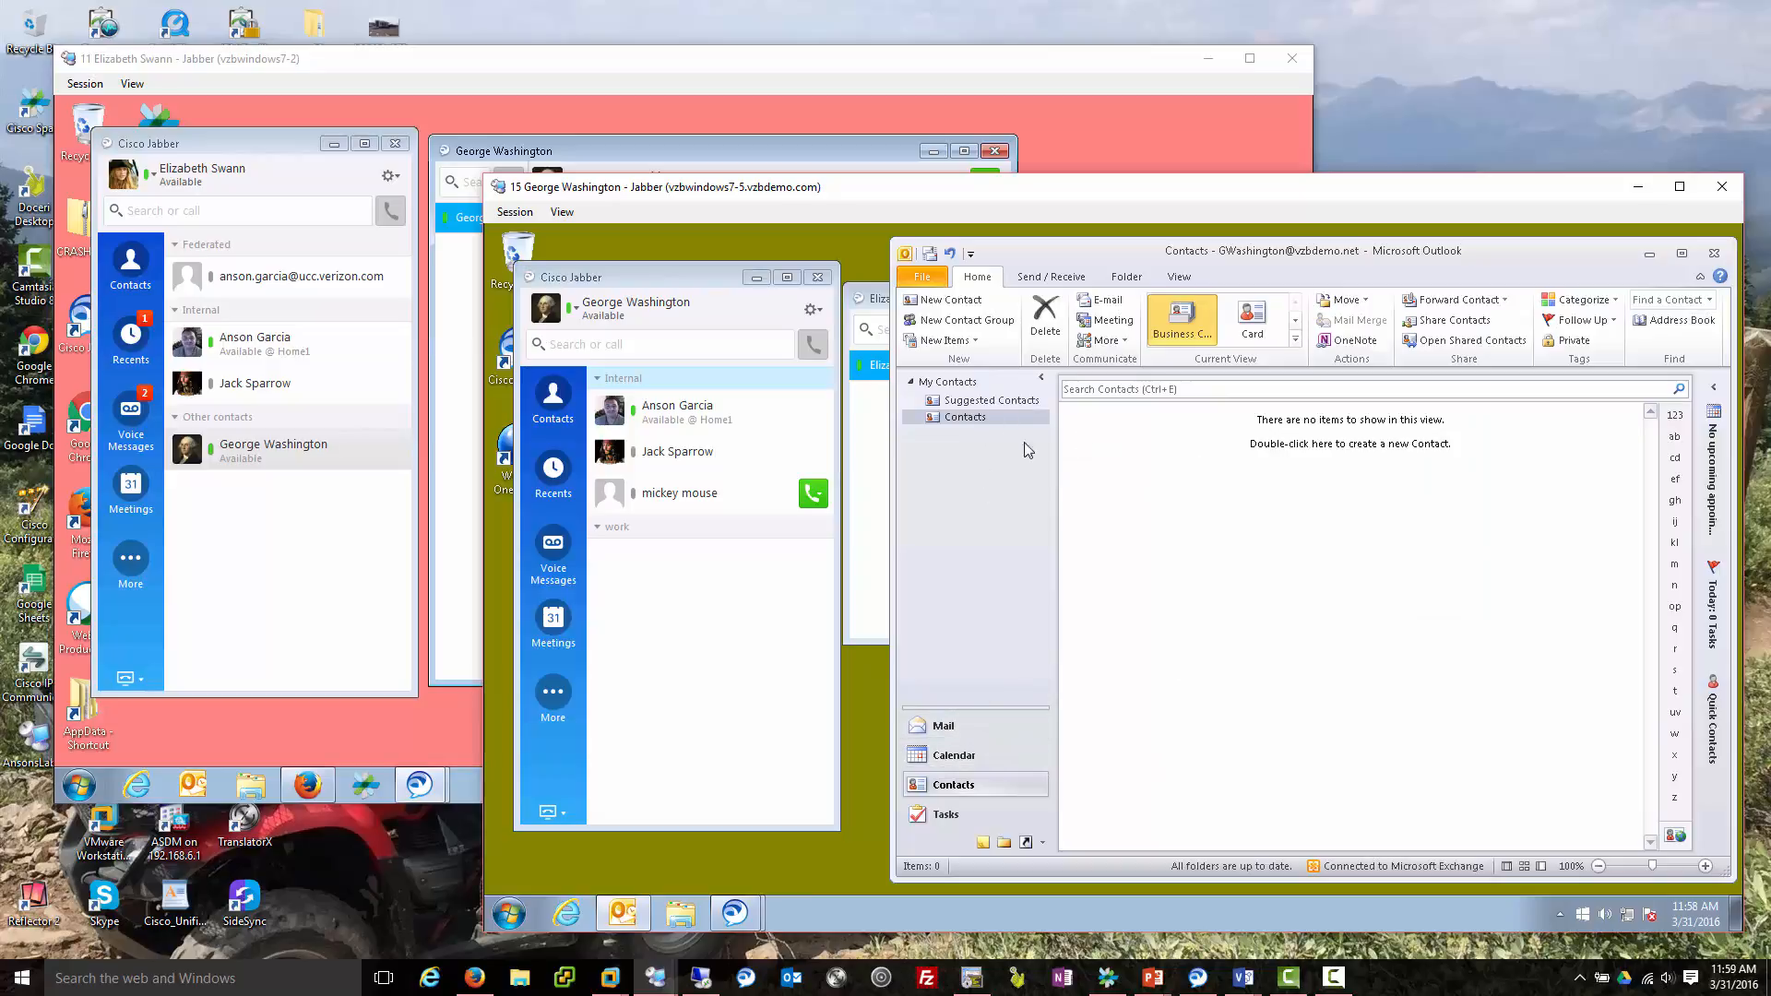
left_click(955, 301)
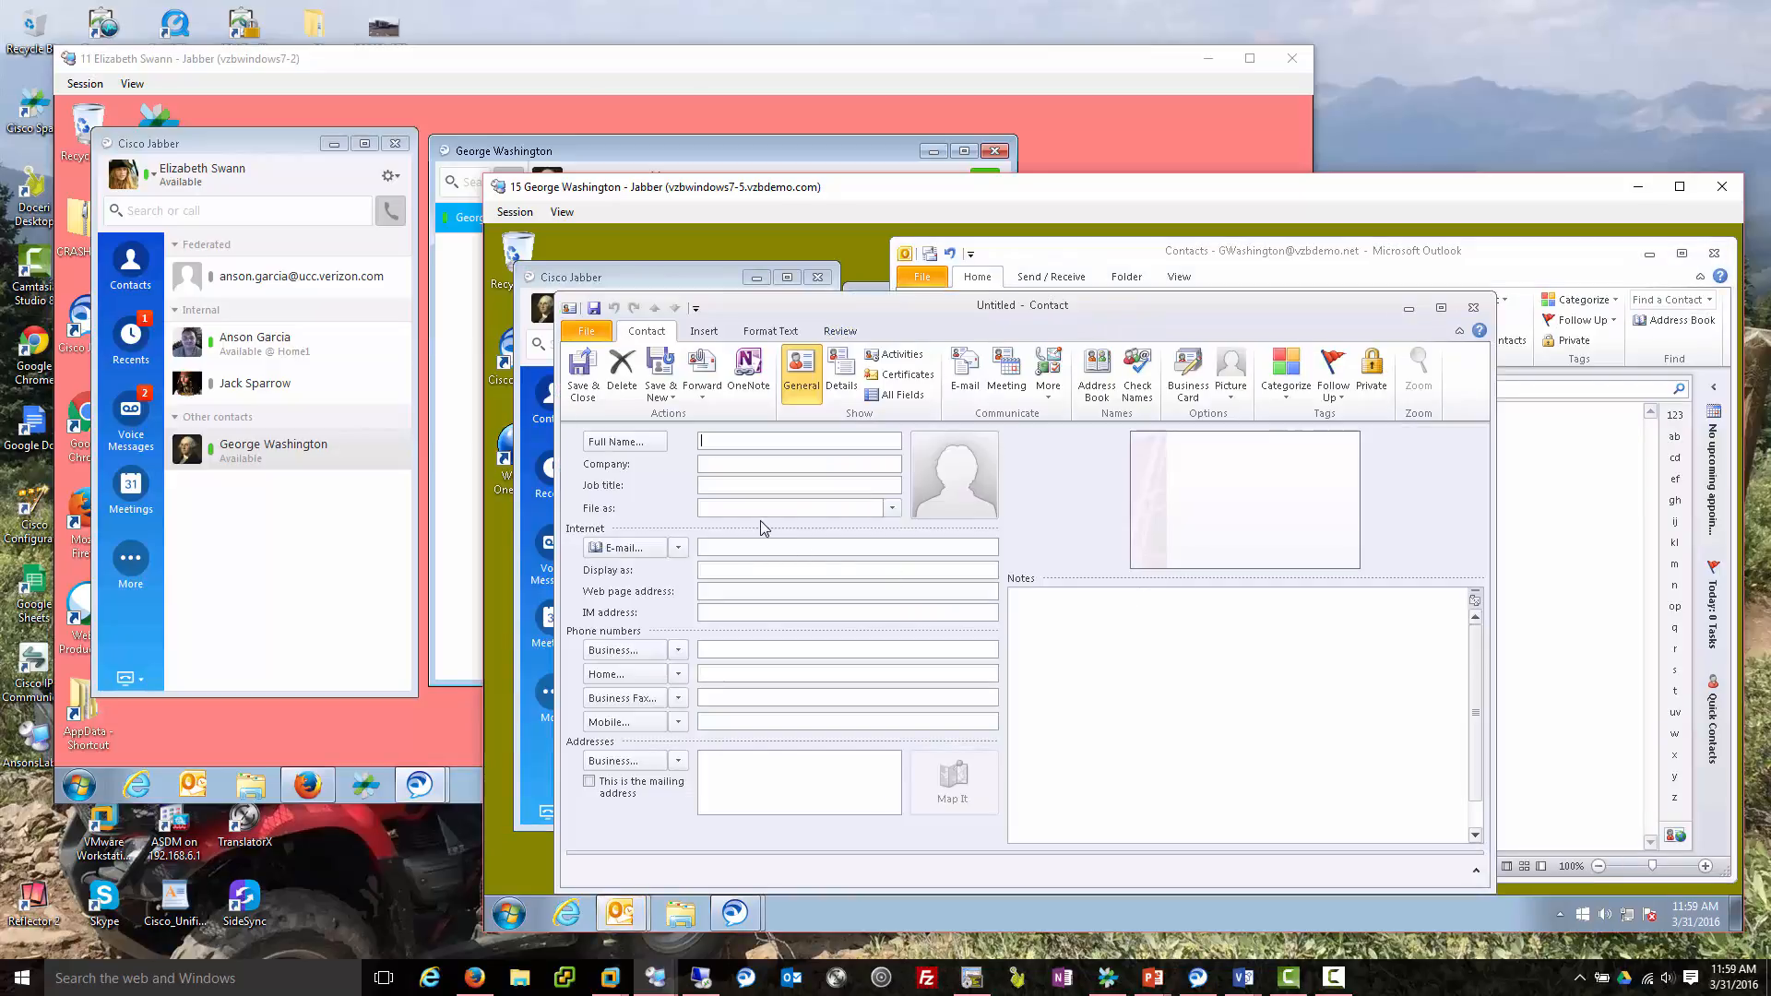
type("Donu")
type("ld")
type(" Duck")
key("Left")
key("Left")
key("BackSpace")
type("a")
Fill in company Disney and an IM address, then save the contact.
left_click(752, 464)
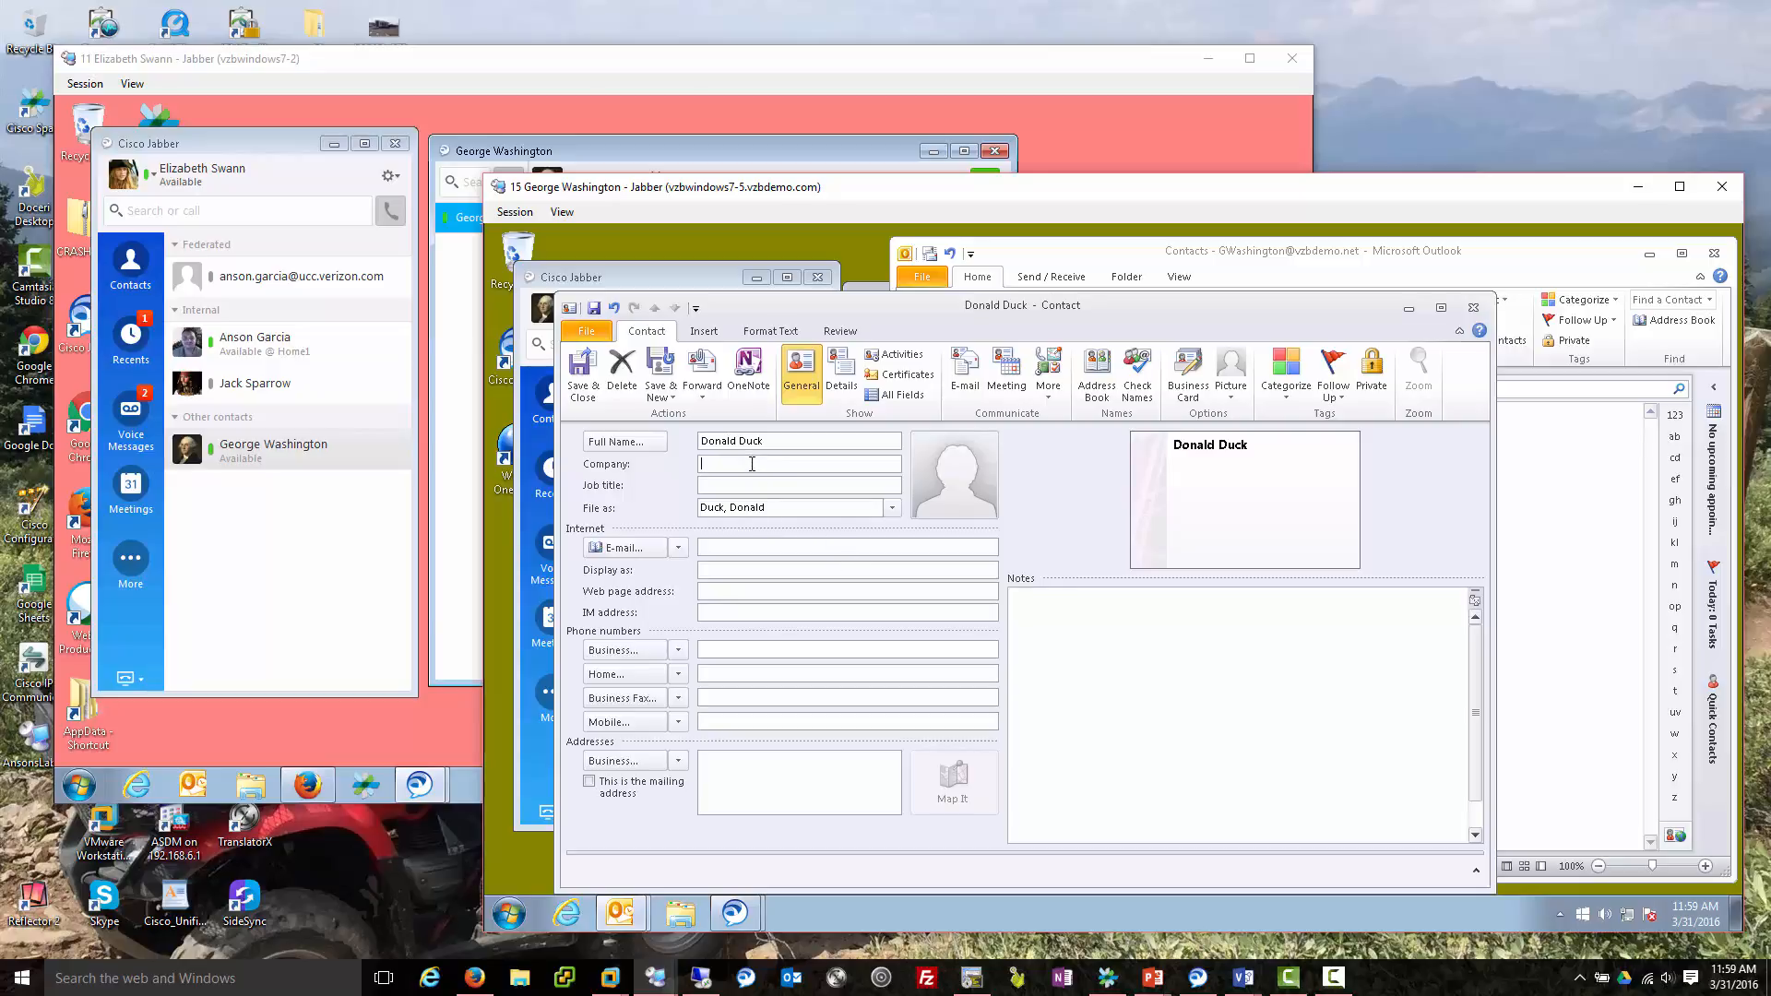
key("Tab")
key("Tab")
key("Tab")
key("Tab")
left_click(582, 370)
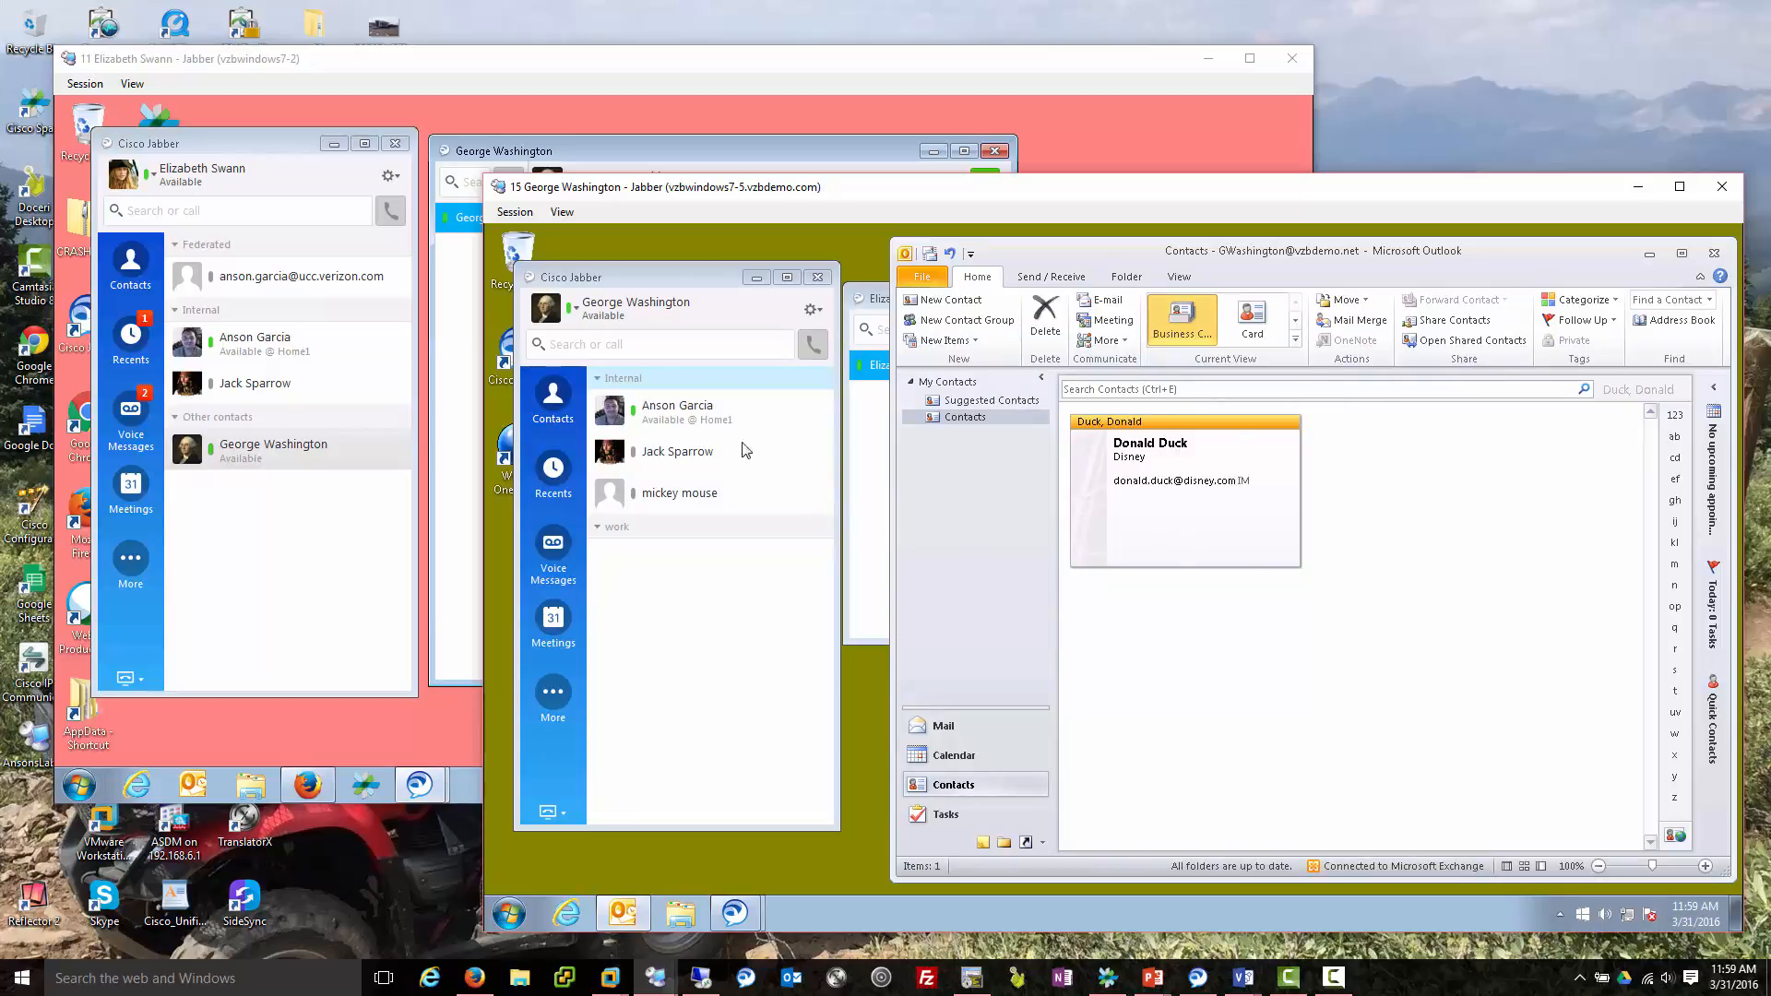
Search Jabber for 'don' and view the Outlook contact's address book card.
left_click(669, 349)
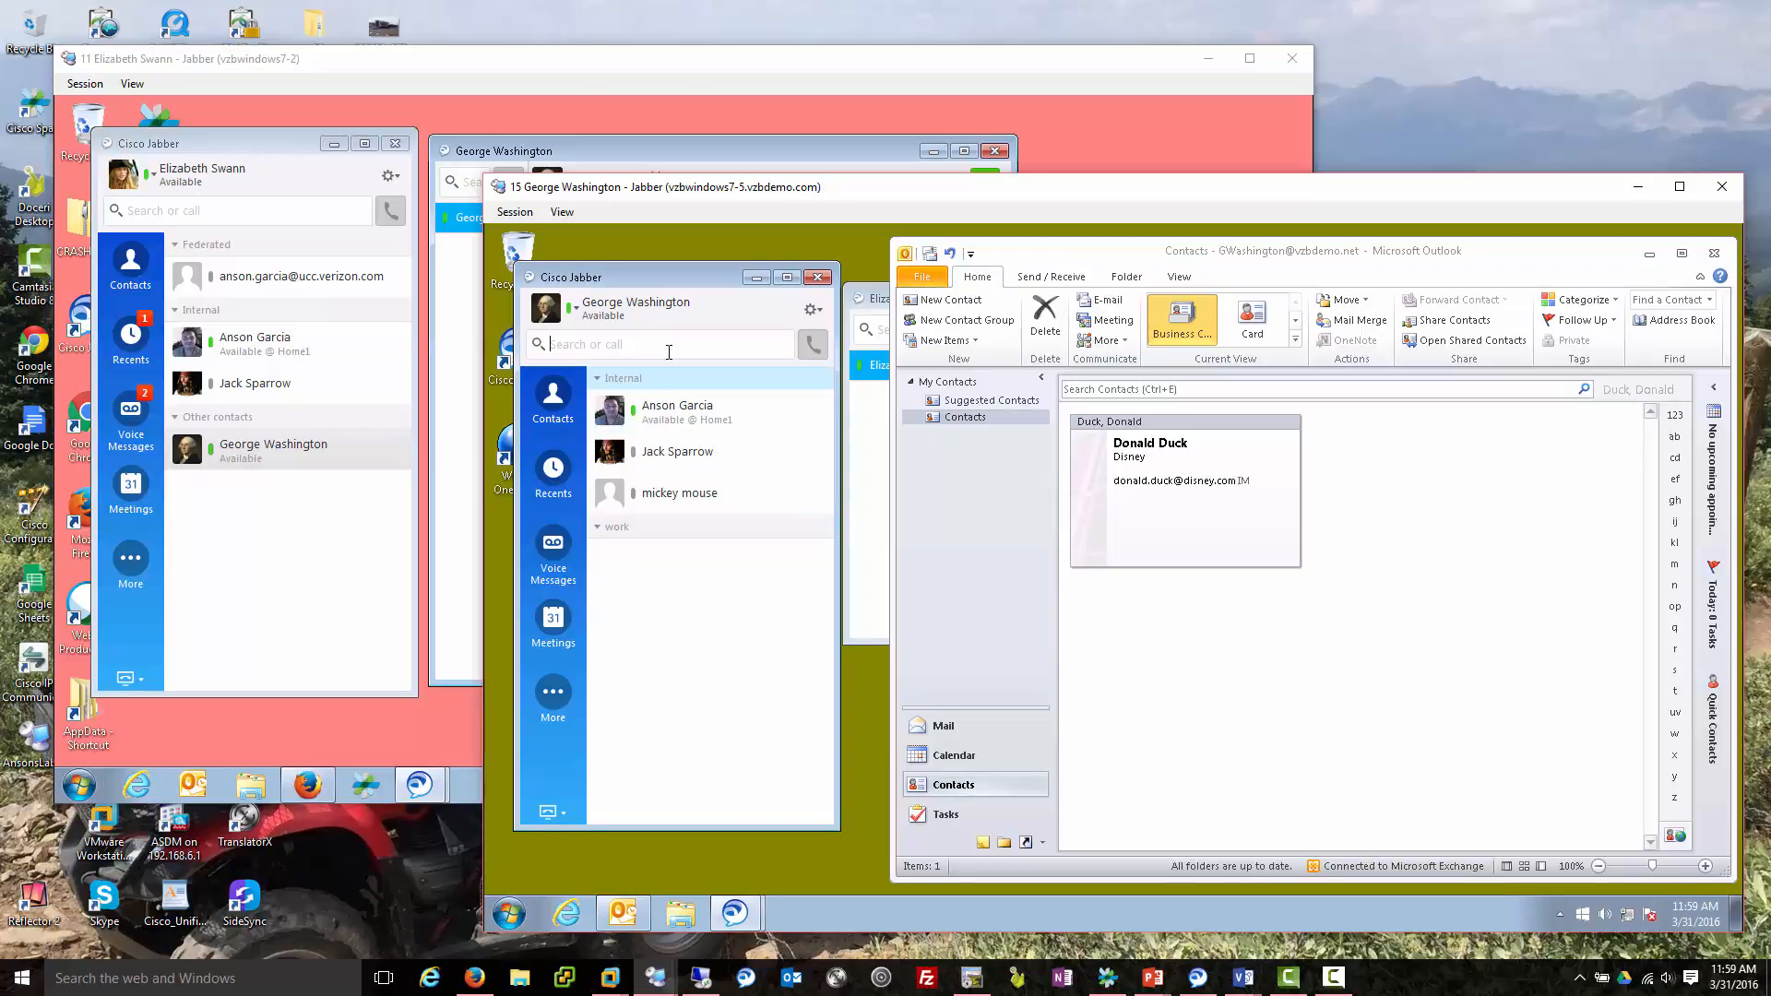
type("don")
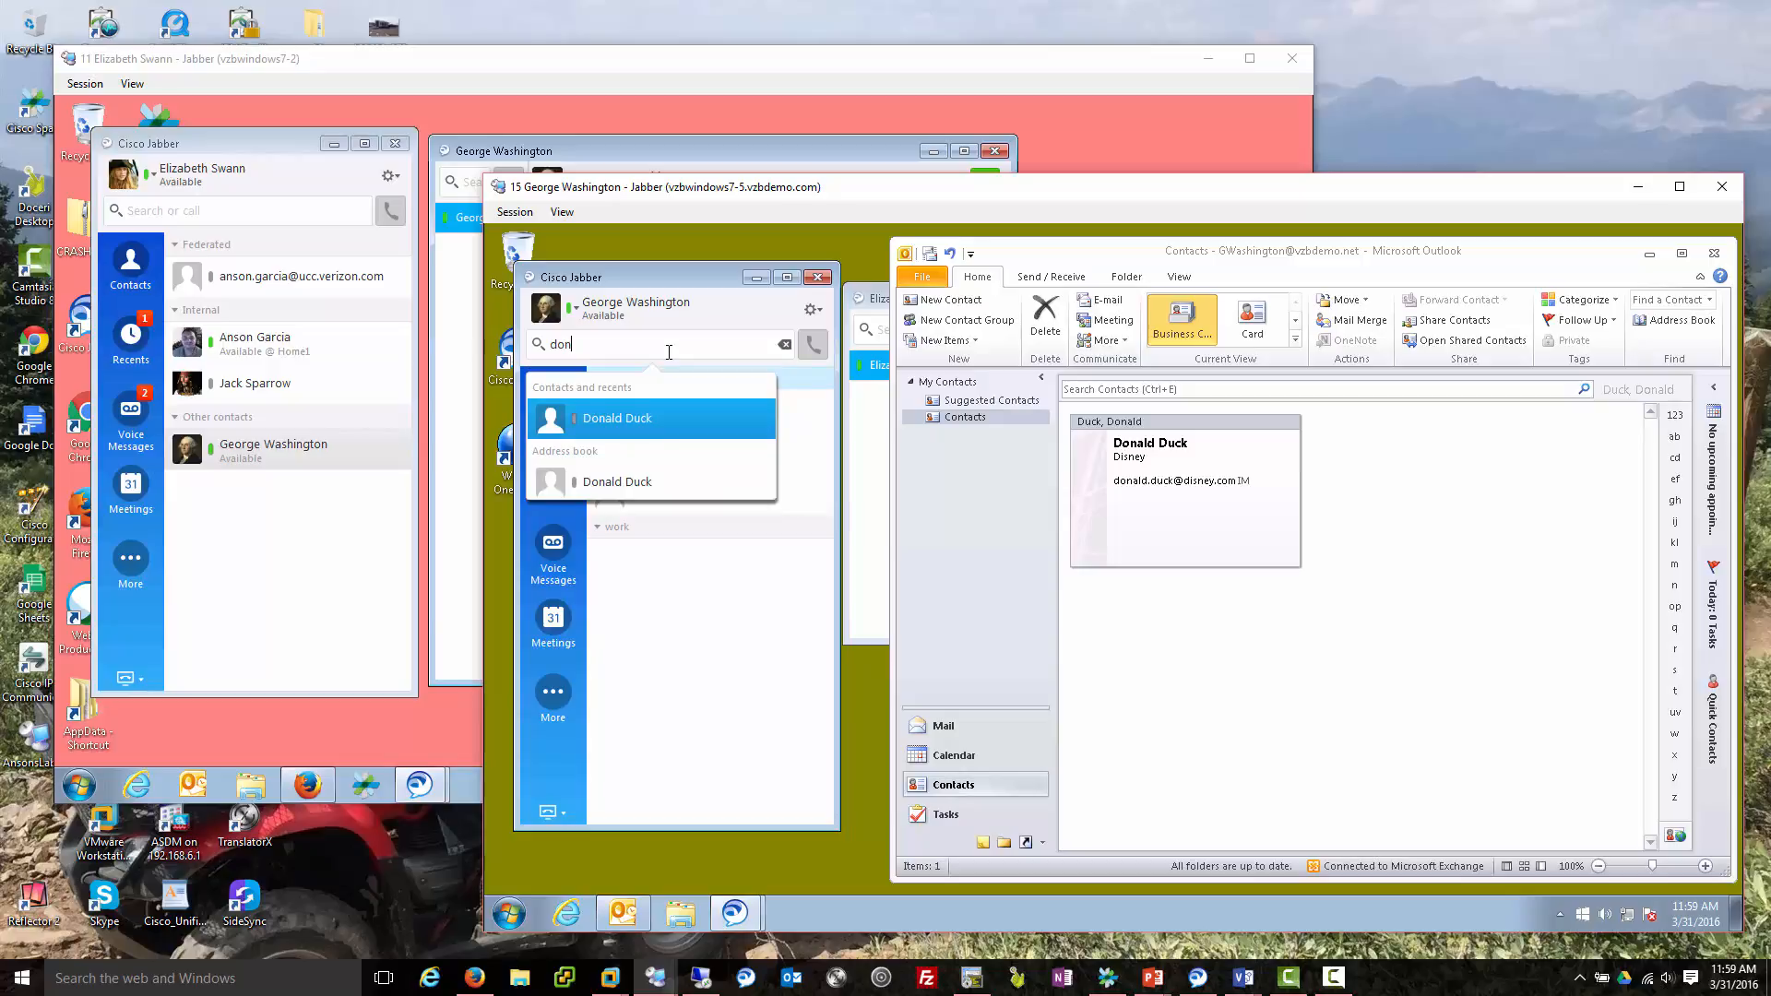
mouse_move(579, 414)
mouse_move(635, 429)
mouse_move(588, 472)
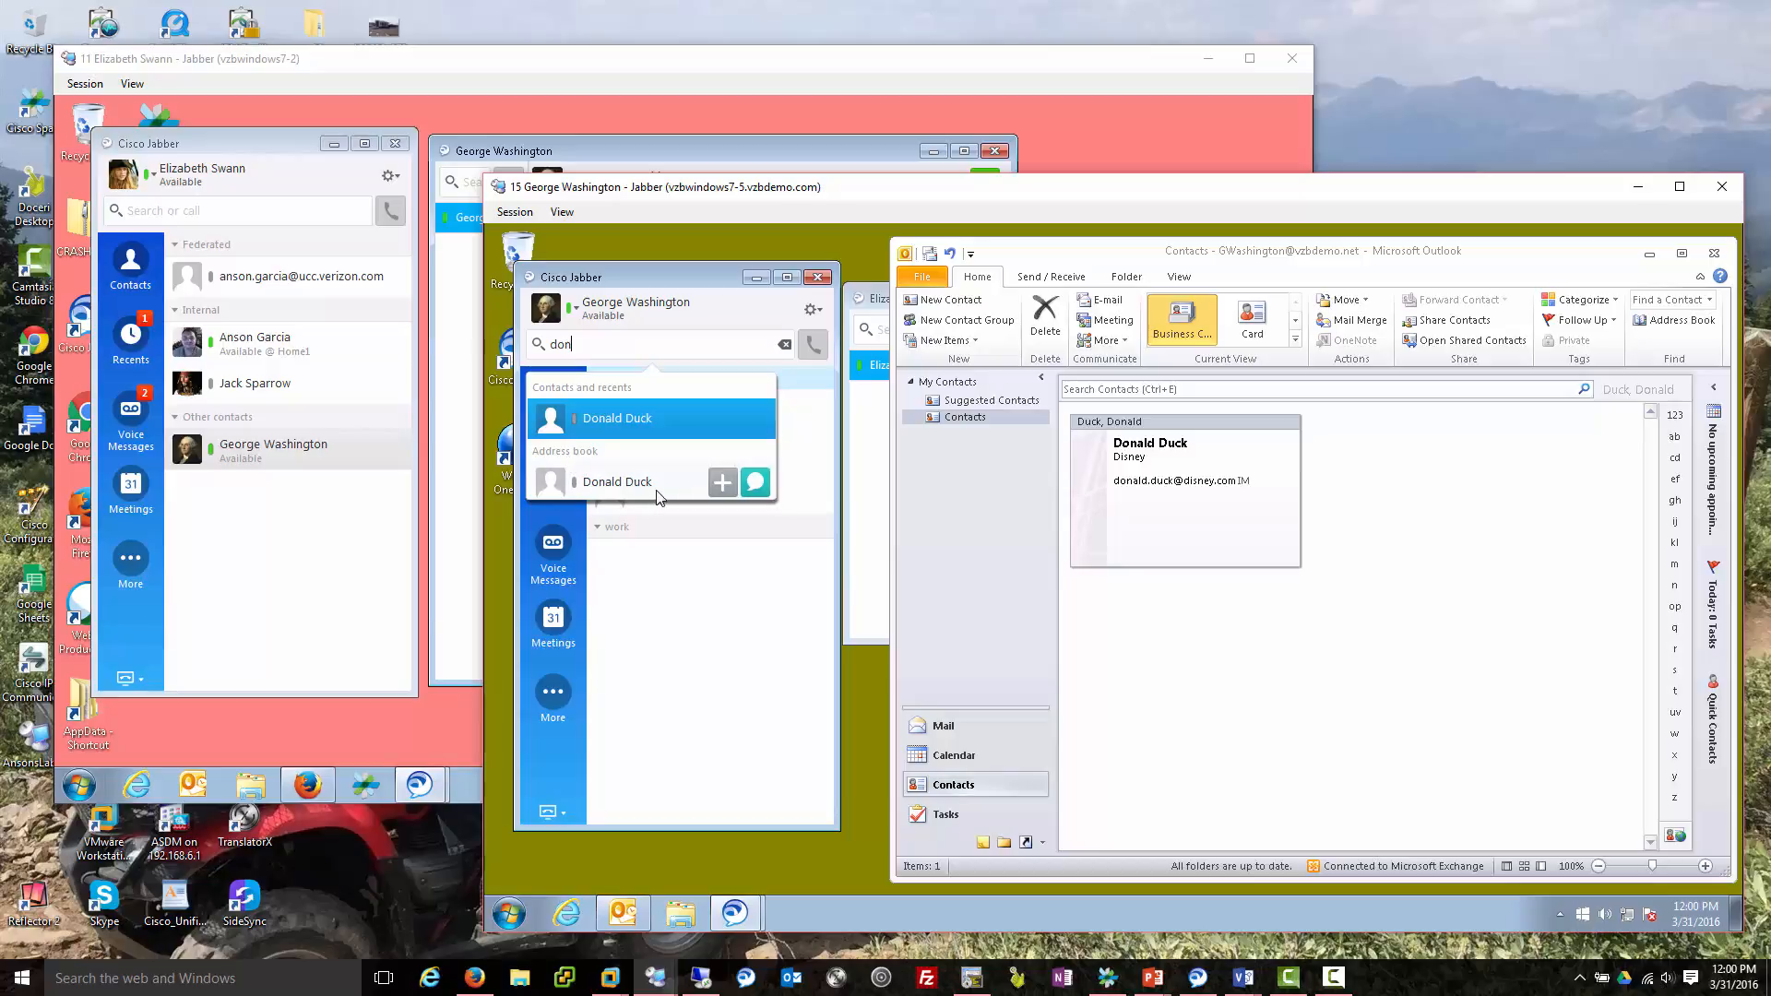
Add Donald Duck from the address book into a newly created 'External' group.
mouse_move(661, 495)
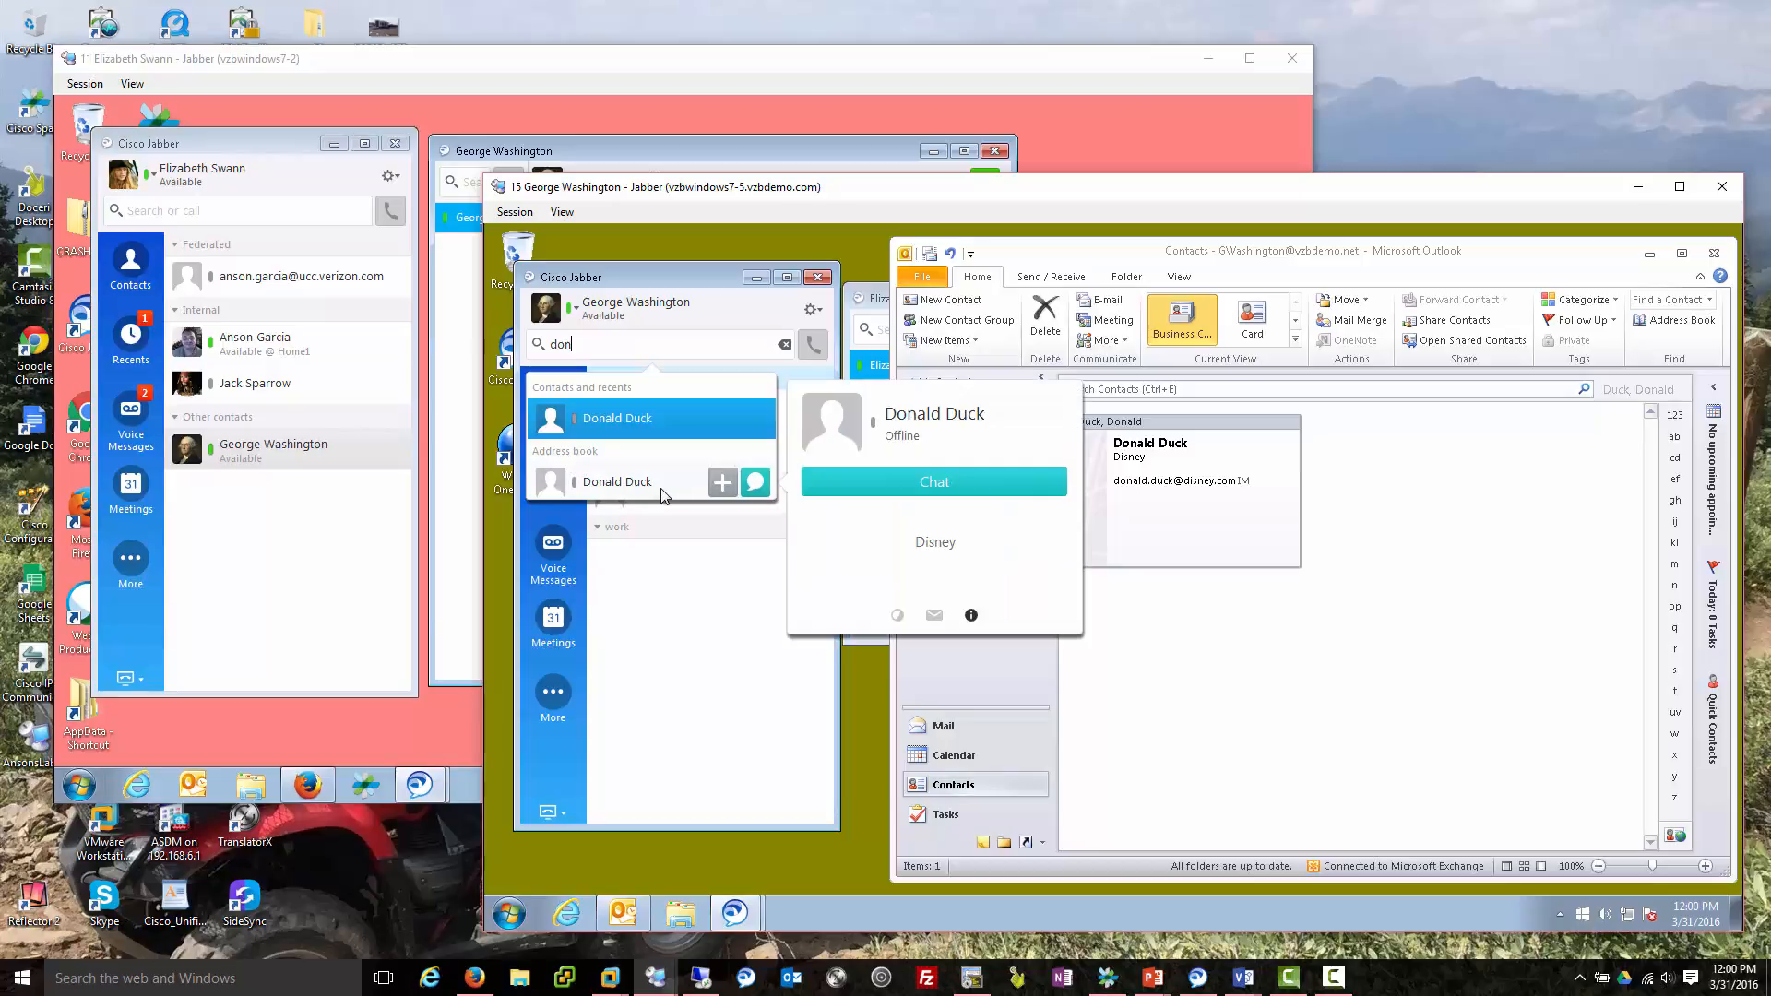
left_click(723, 483)
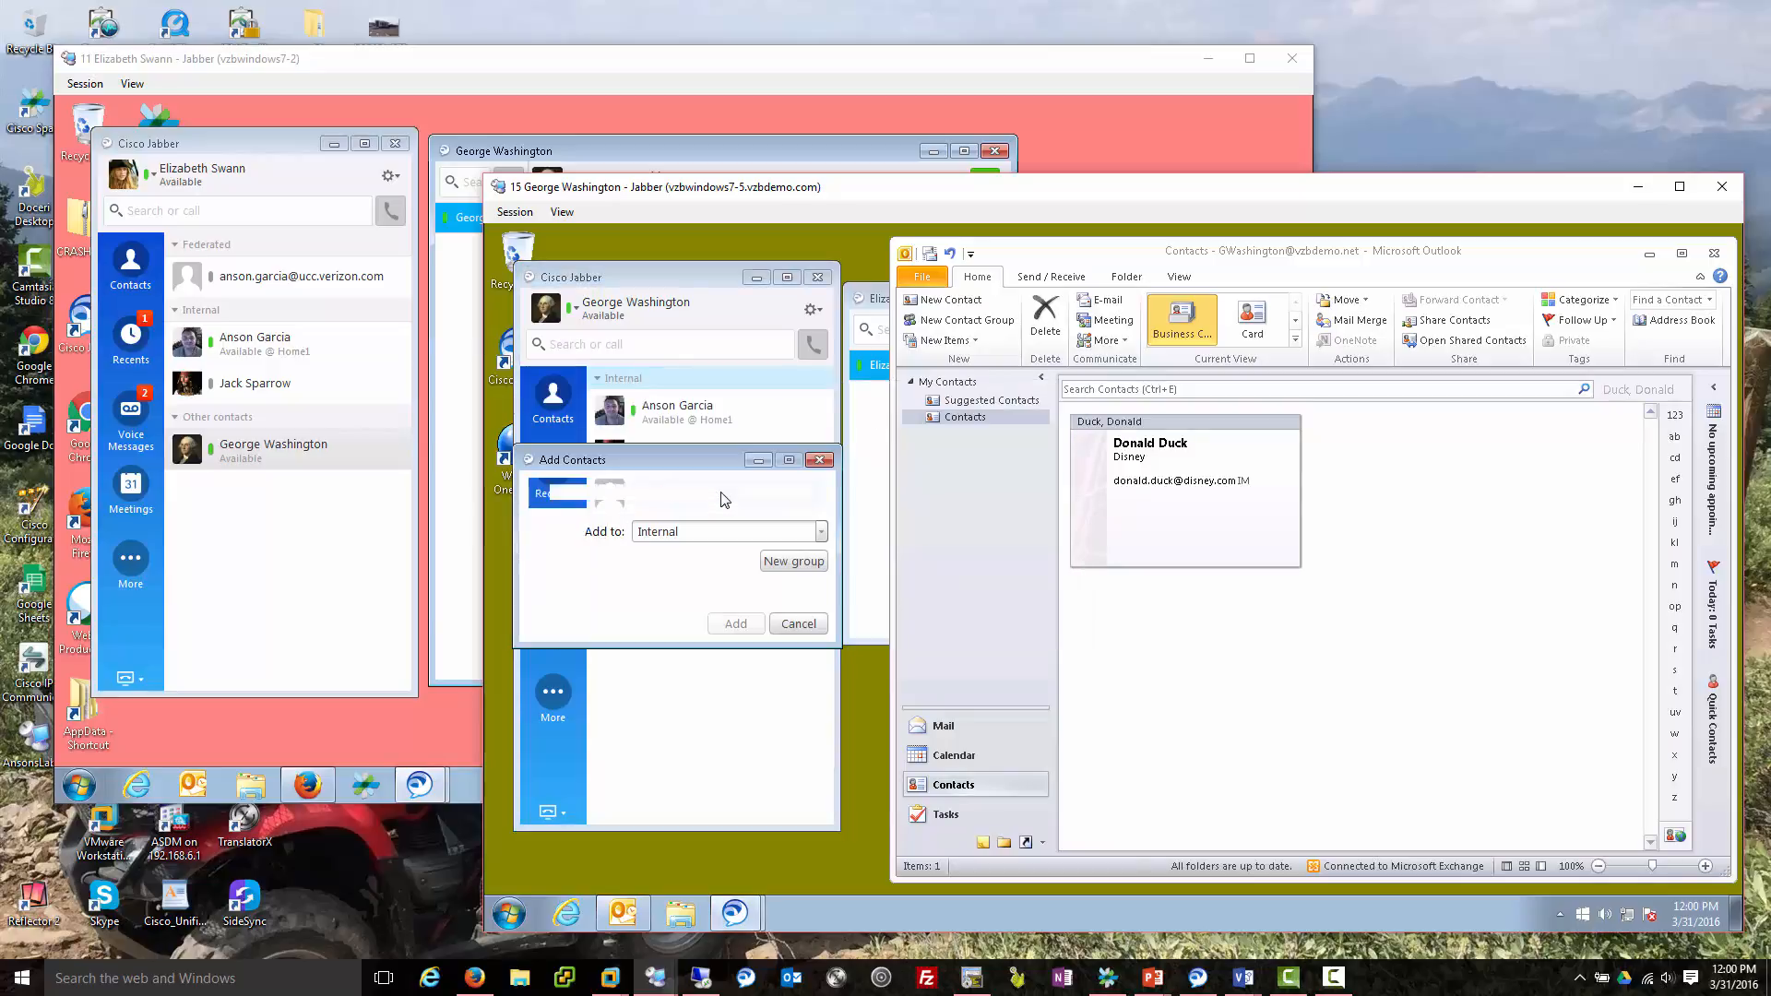
left_click(826, 533)
left_click(676, 598)
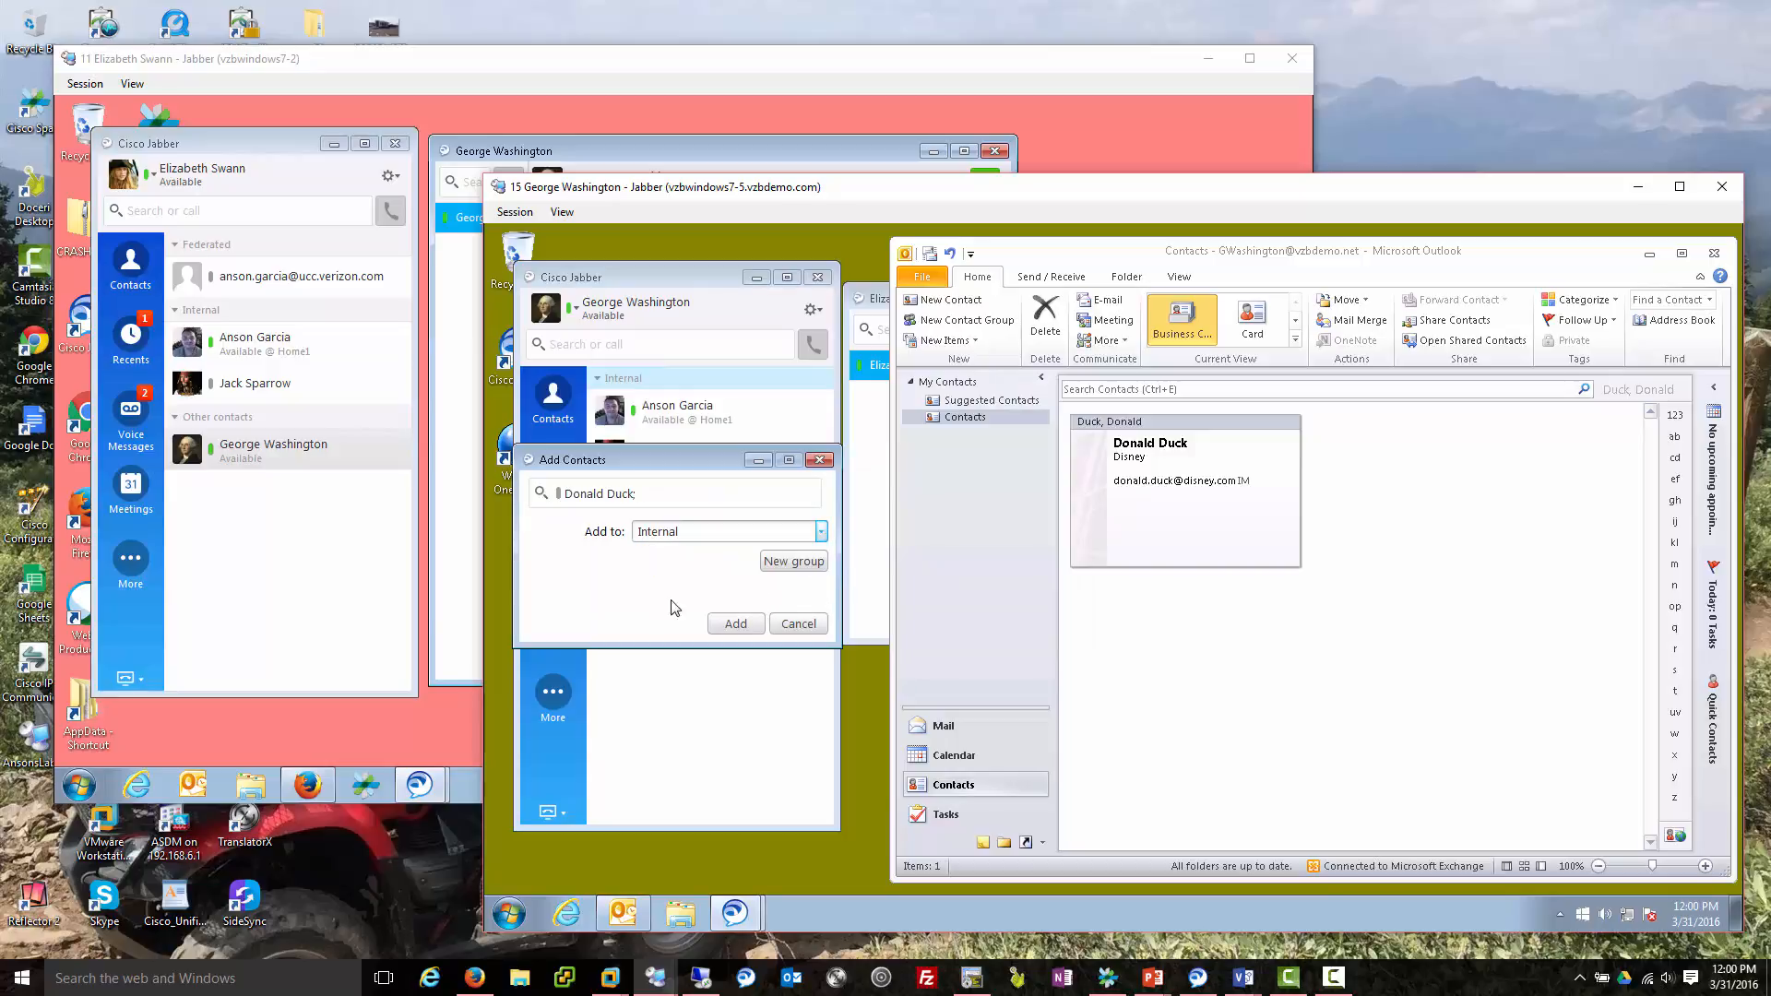
left_click(790, 564)
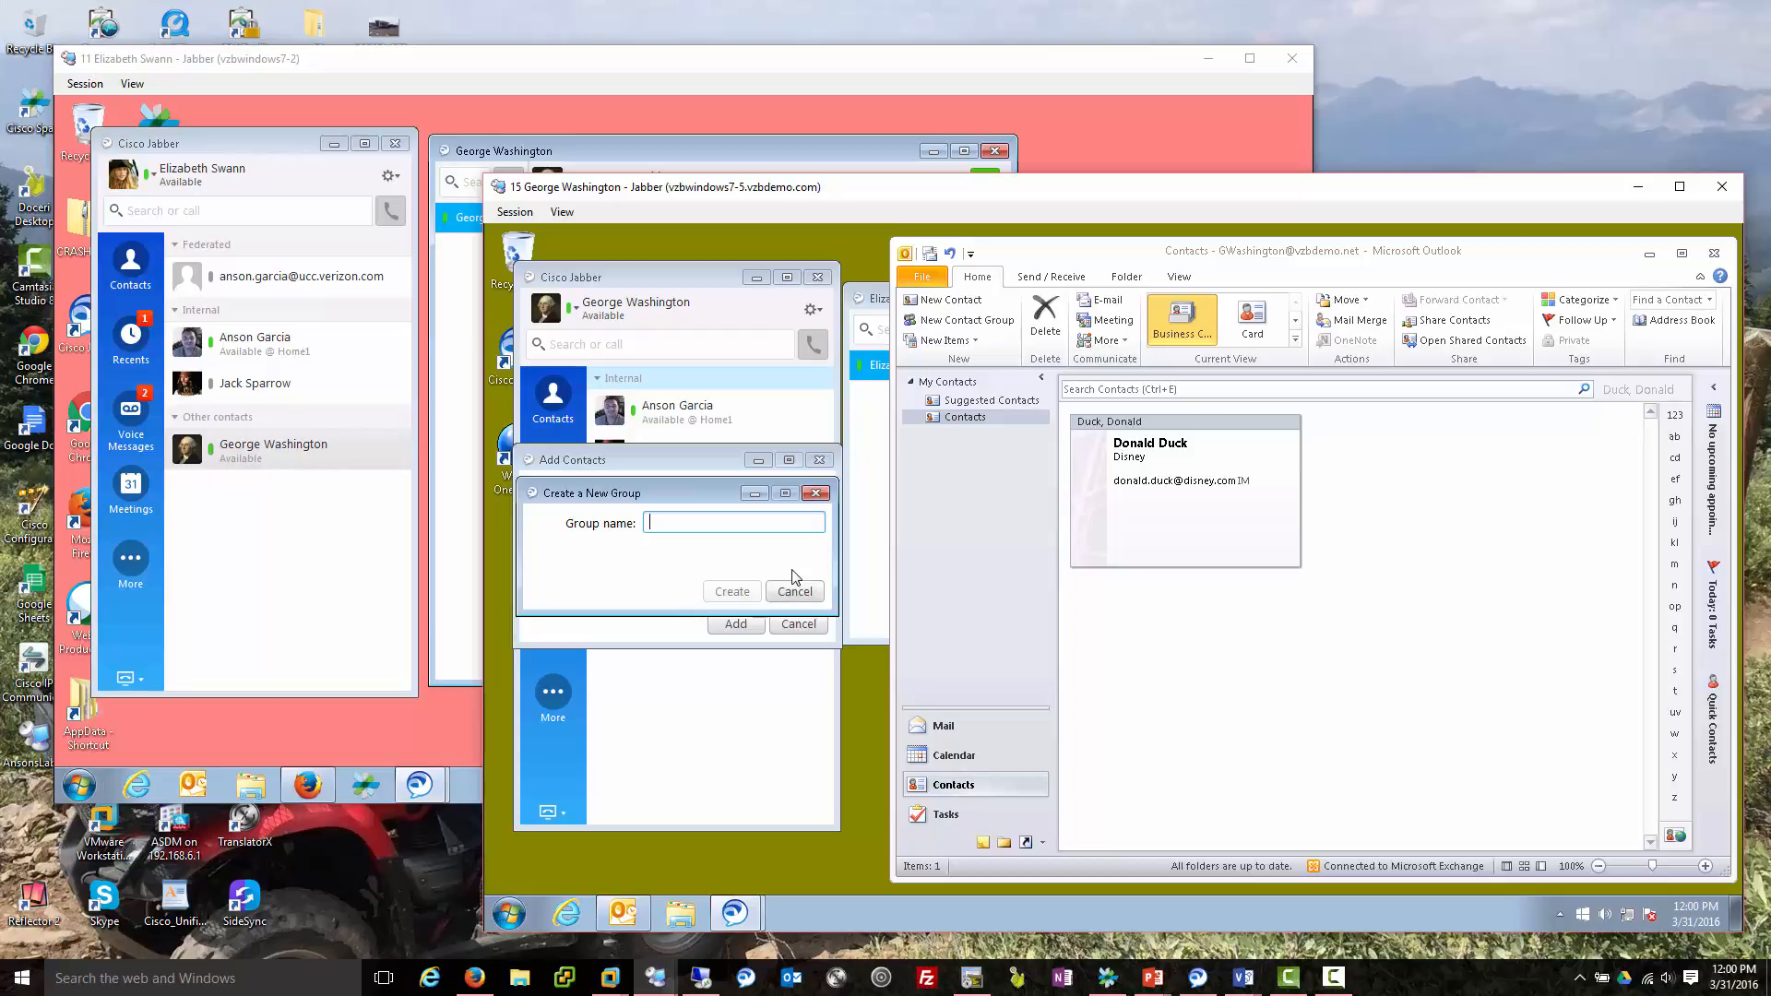
type("External")
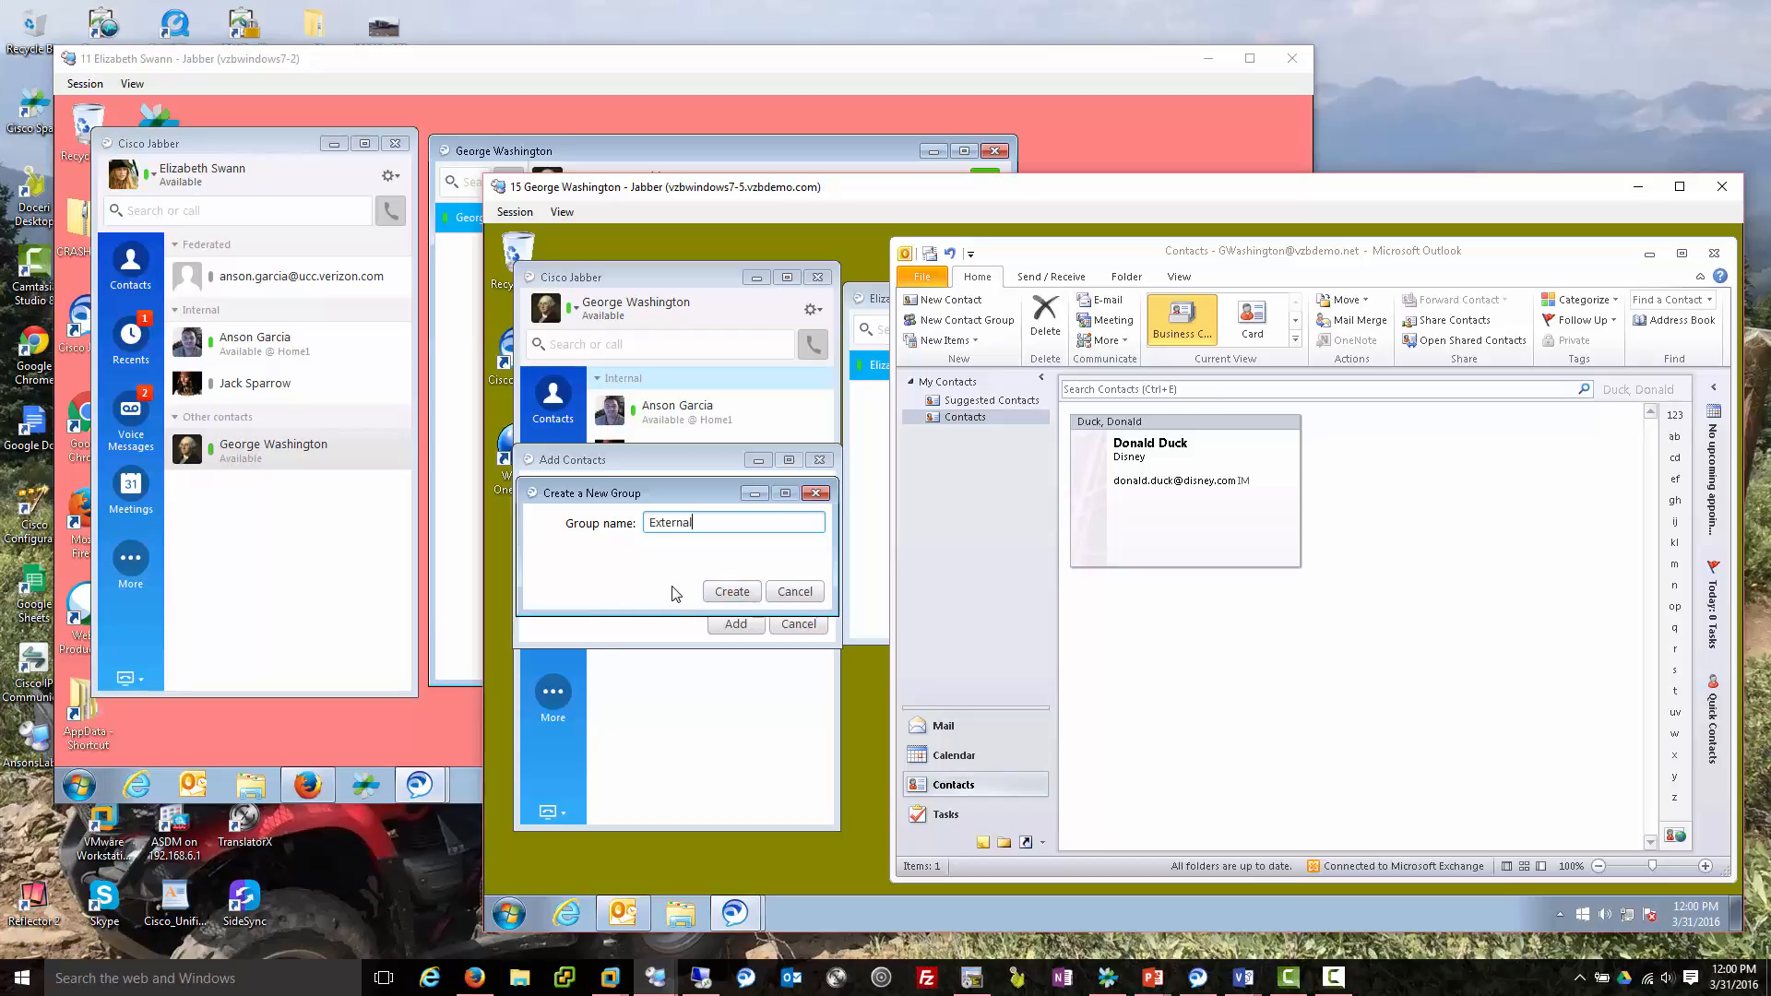
left_click(718, 591)
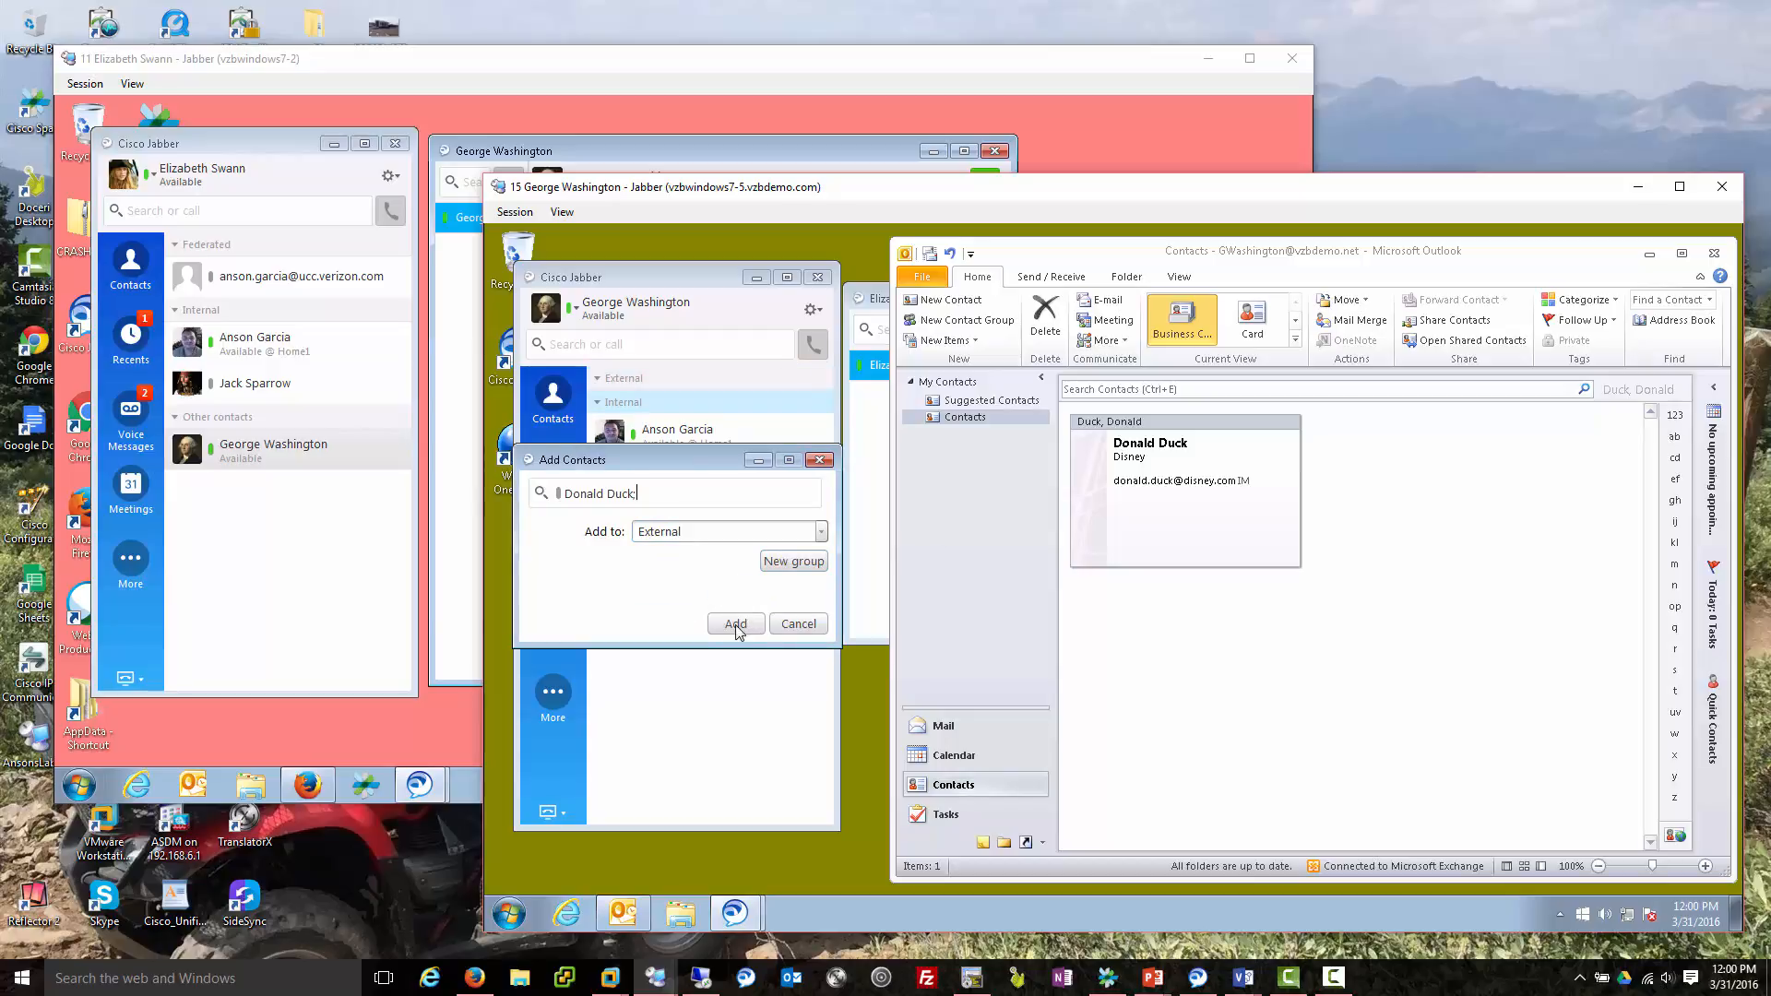
left_click(735, 623)
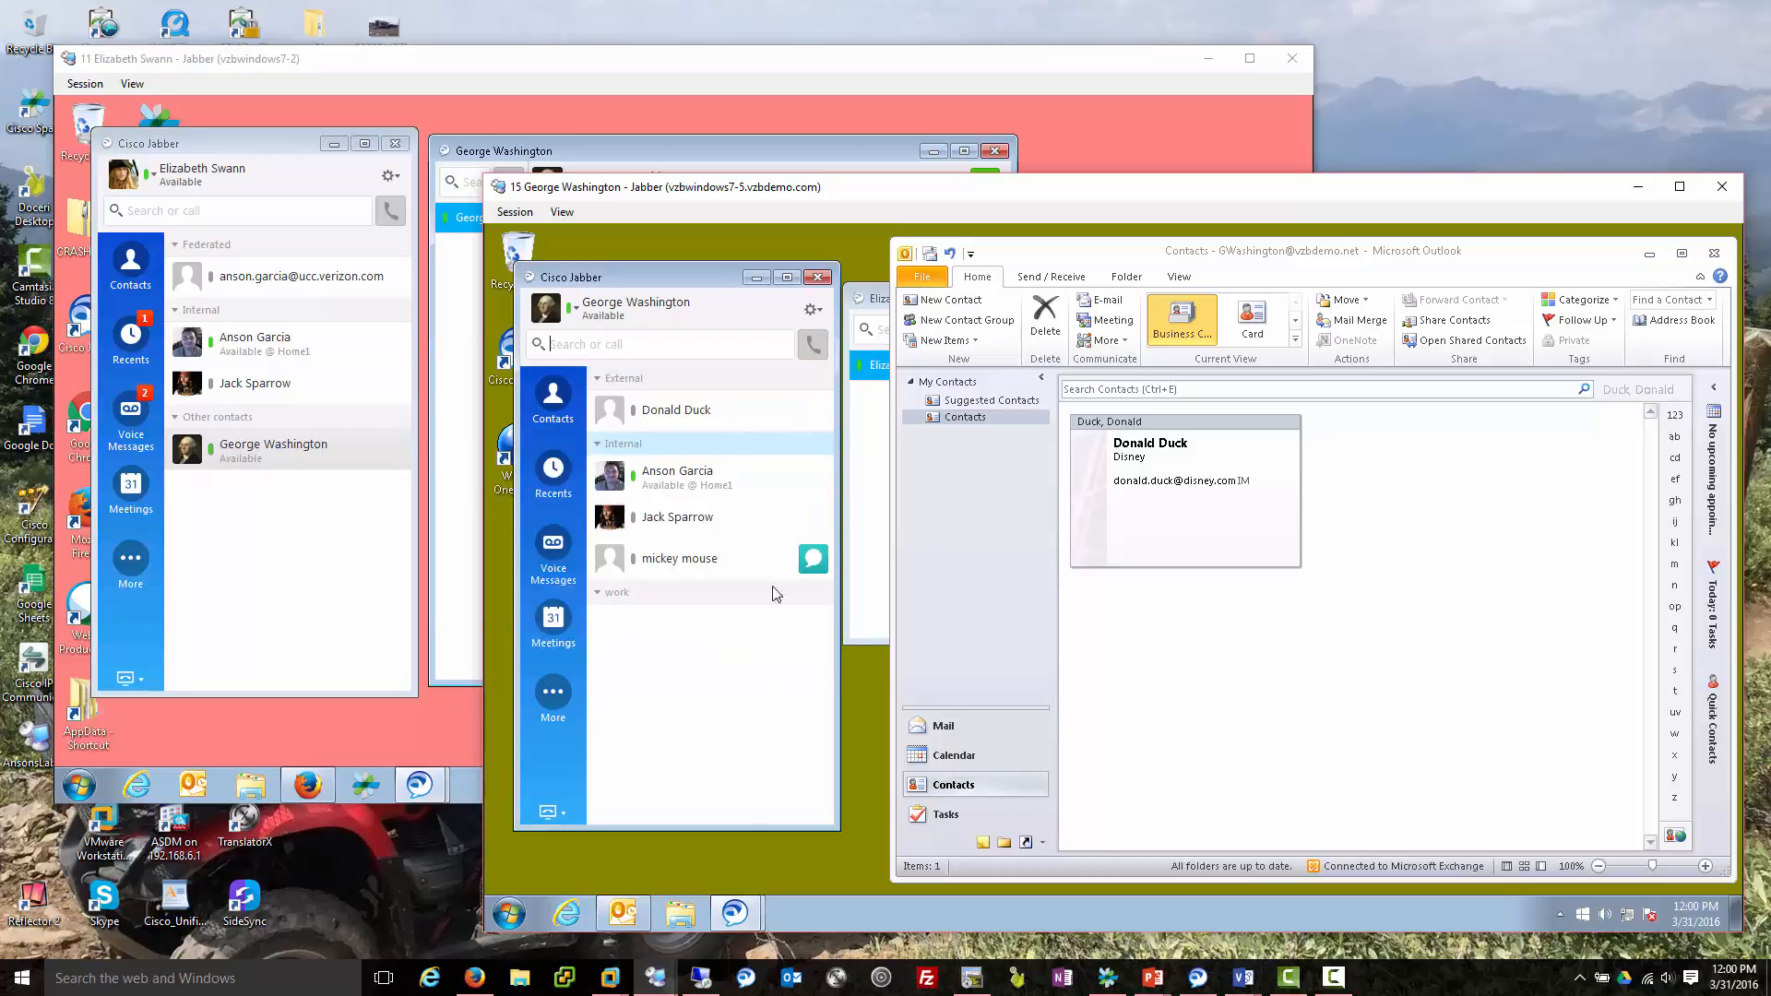
Minimize Outlook, open a chat with Donald Duck typing 'dd', then bring Outlook Contacts back.
mouse_move(787, 423)
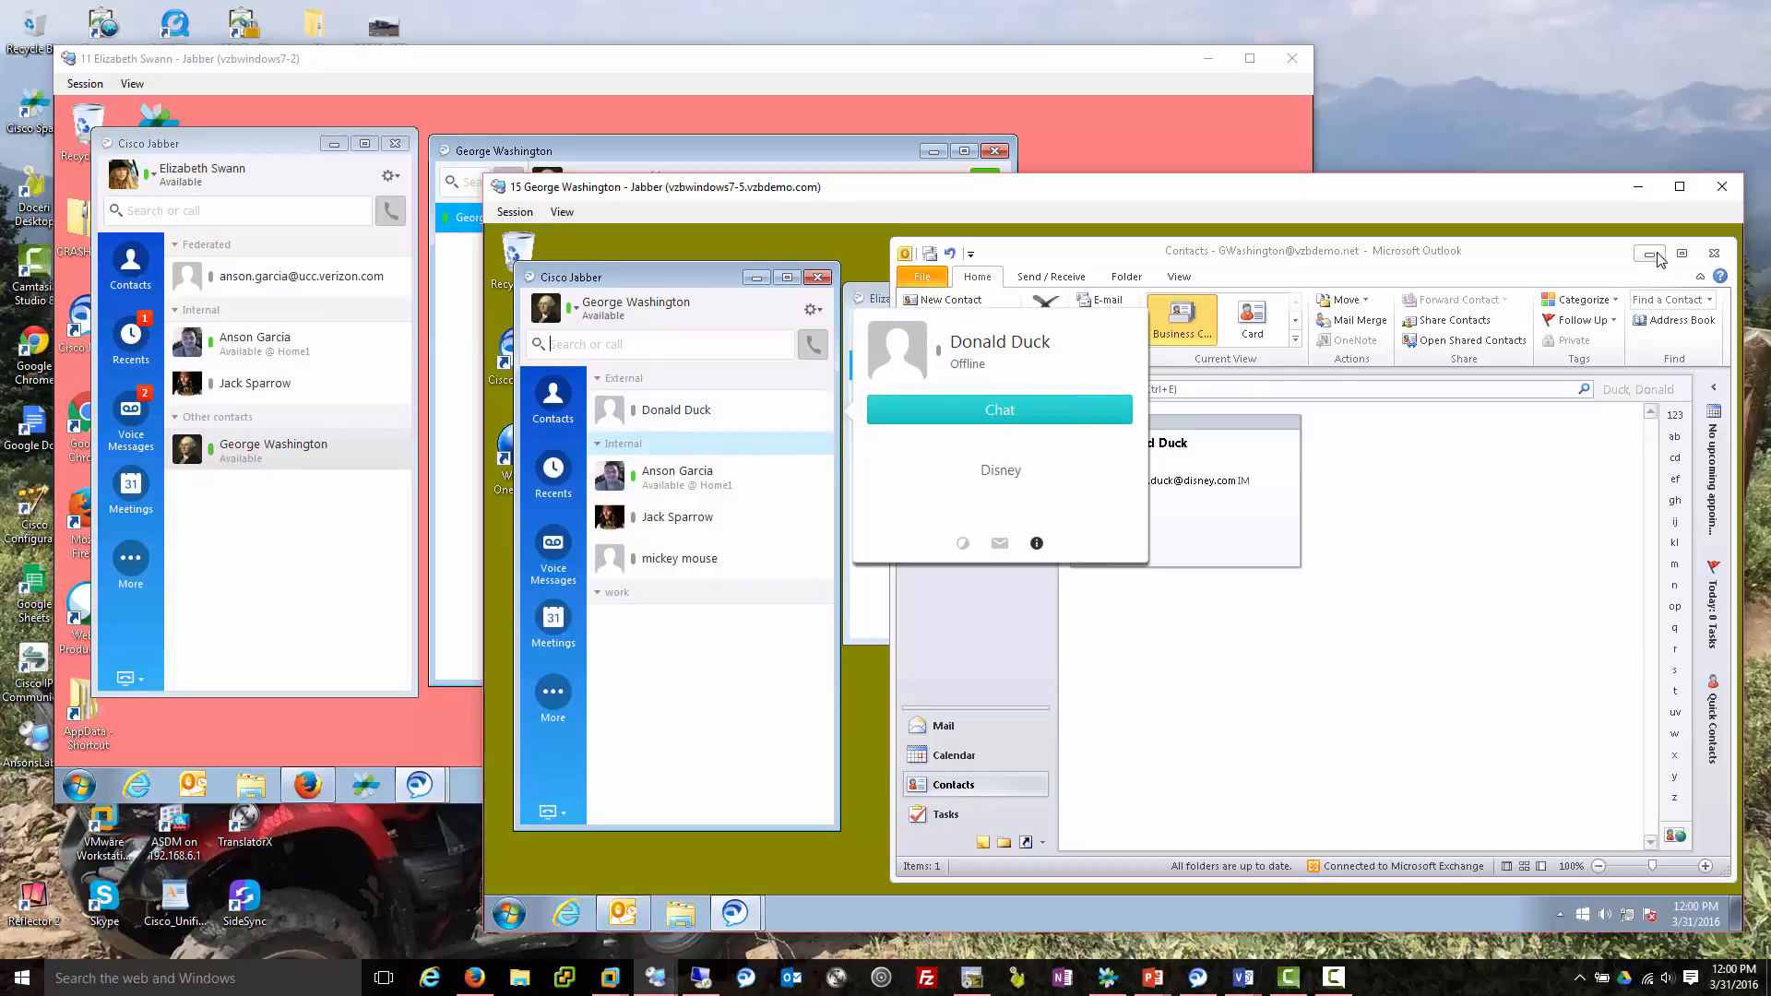
left_click(1651, 255)
left_click(812, 409)
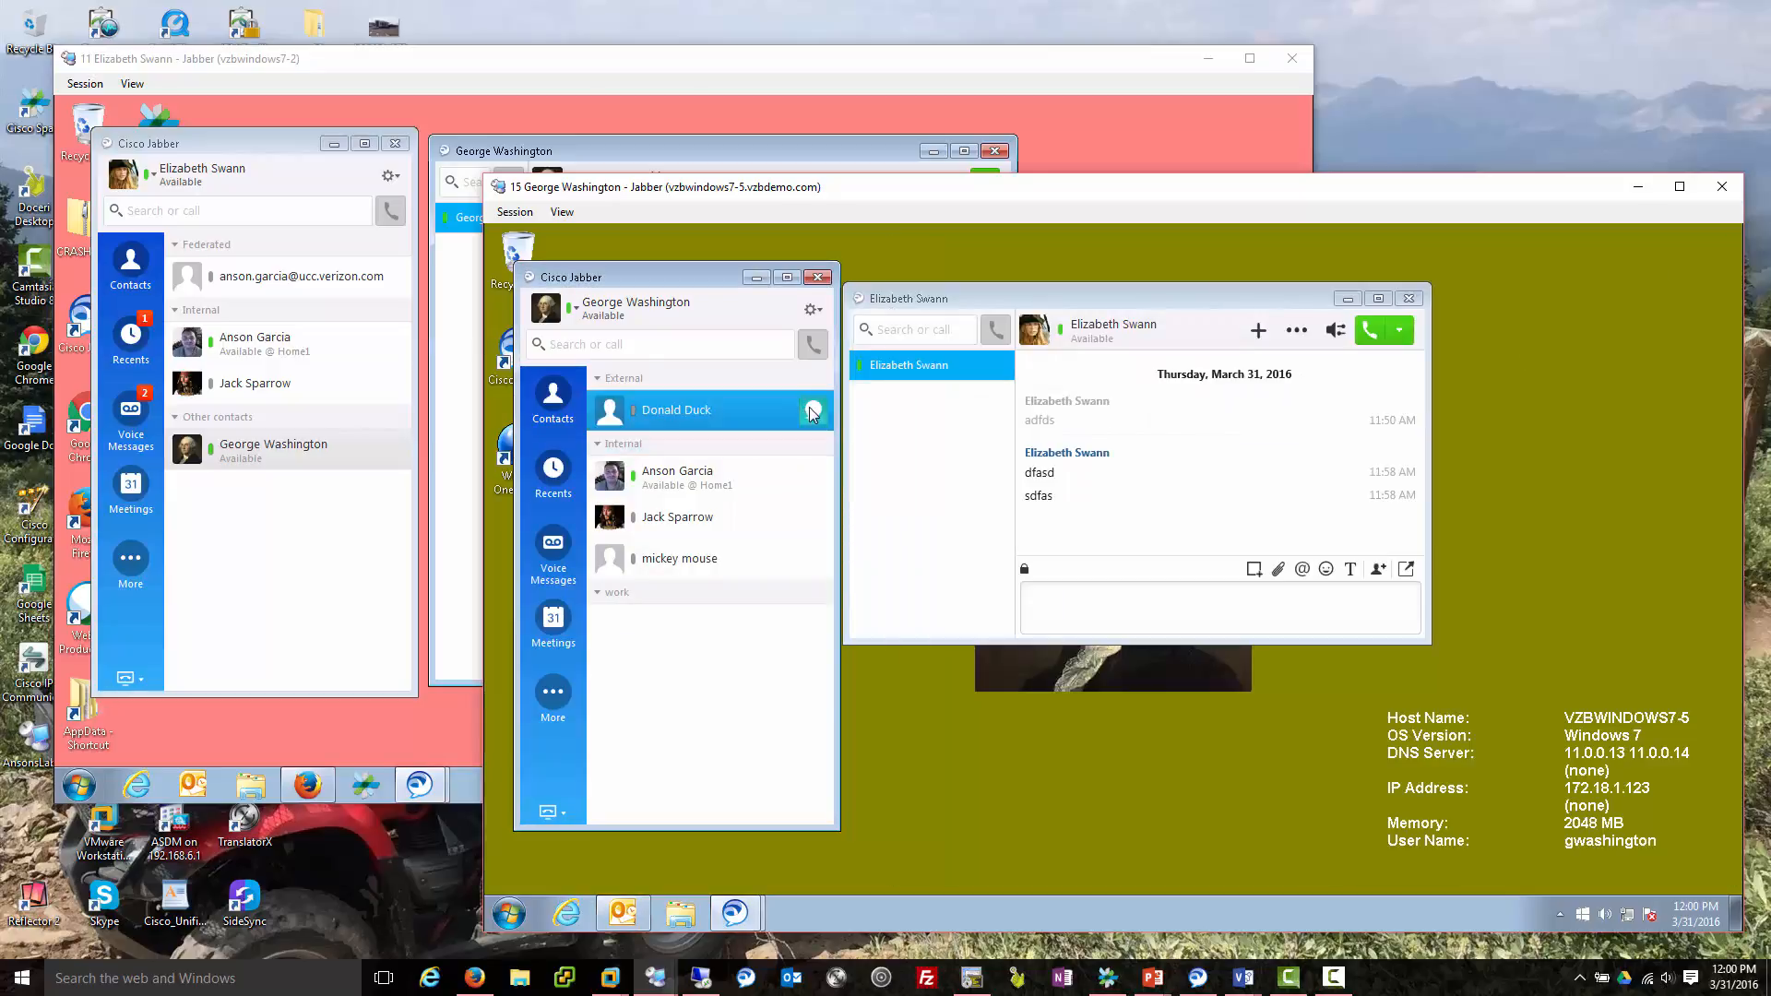
type("dd")
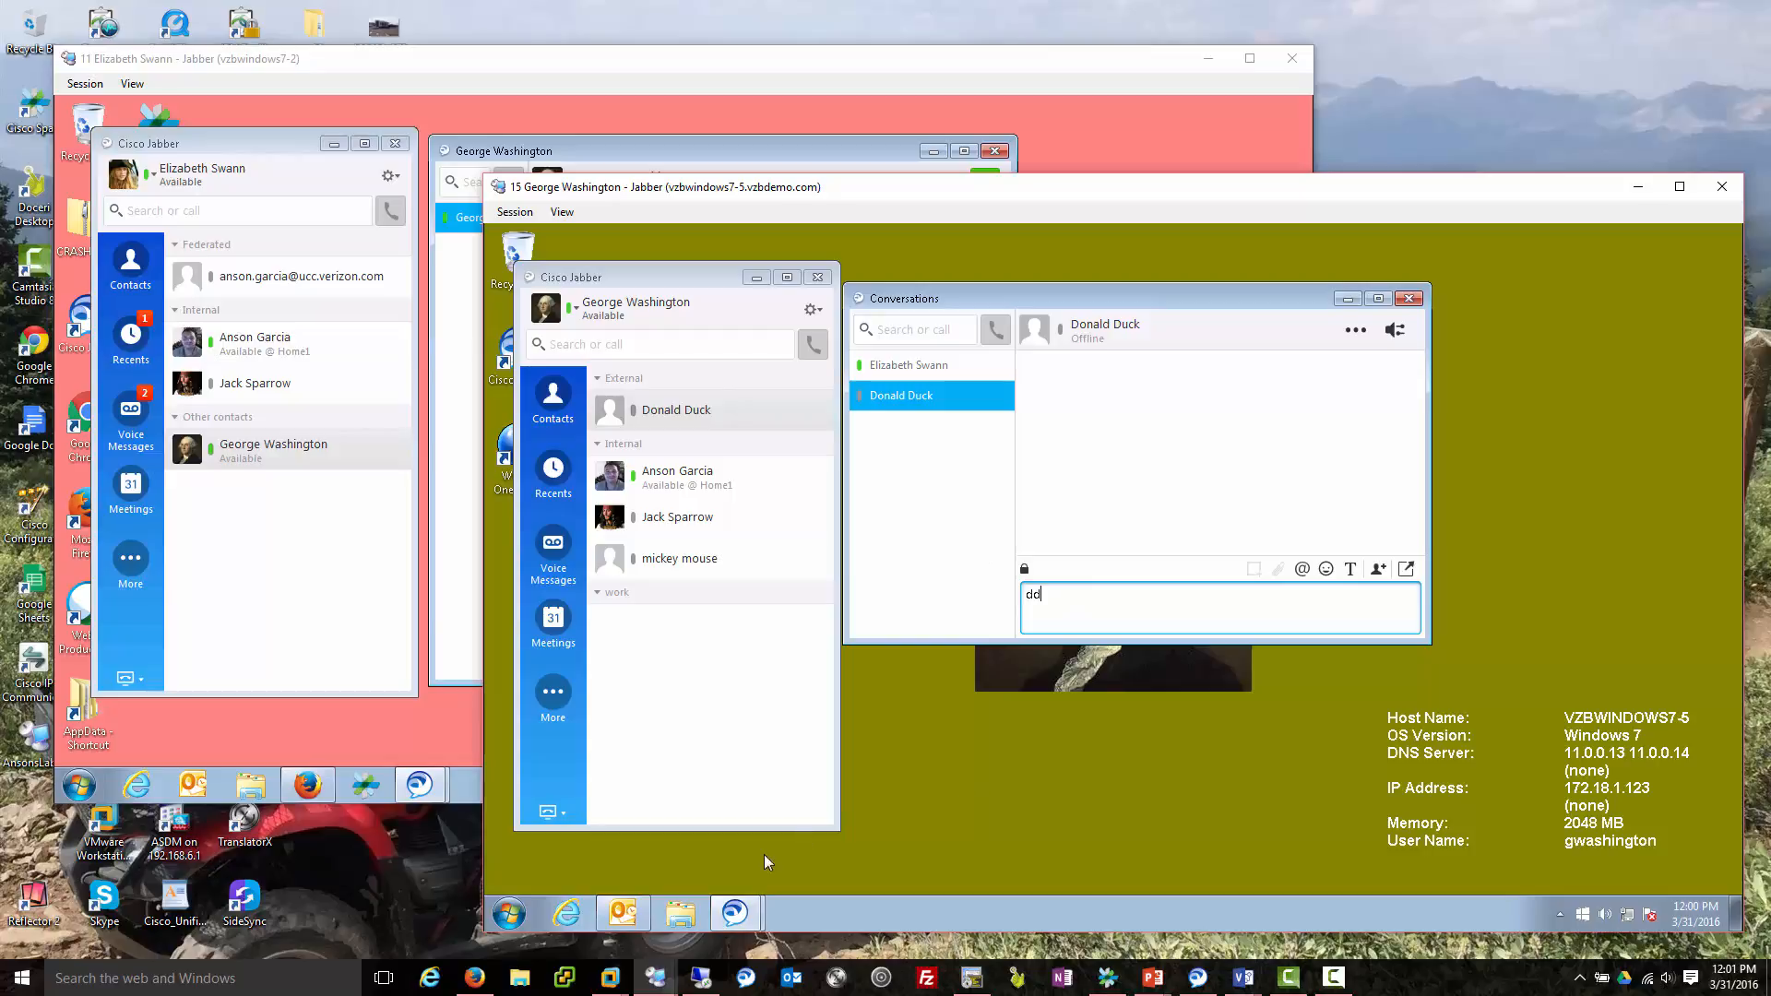
left_click(623, 914)
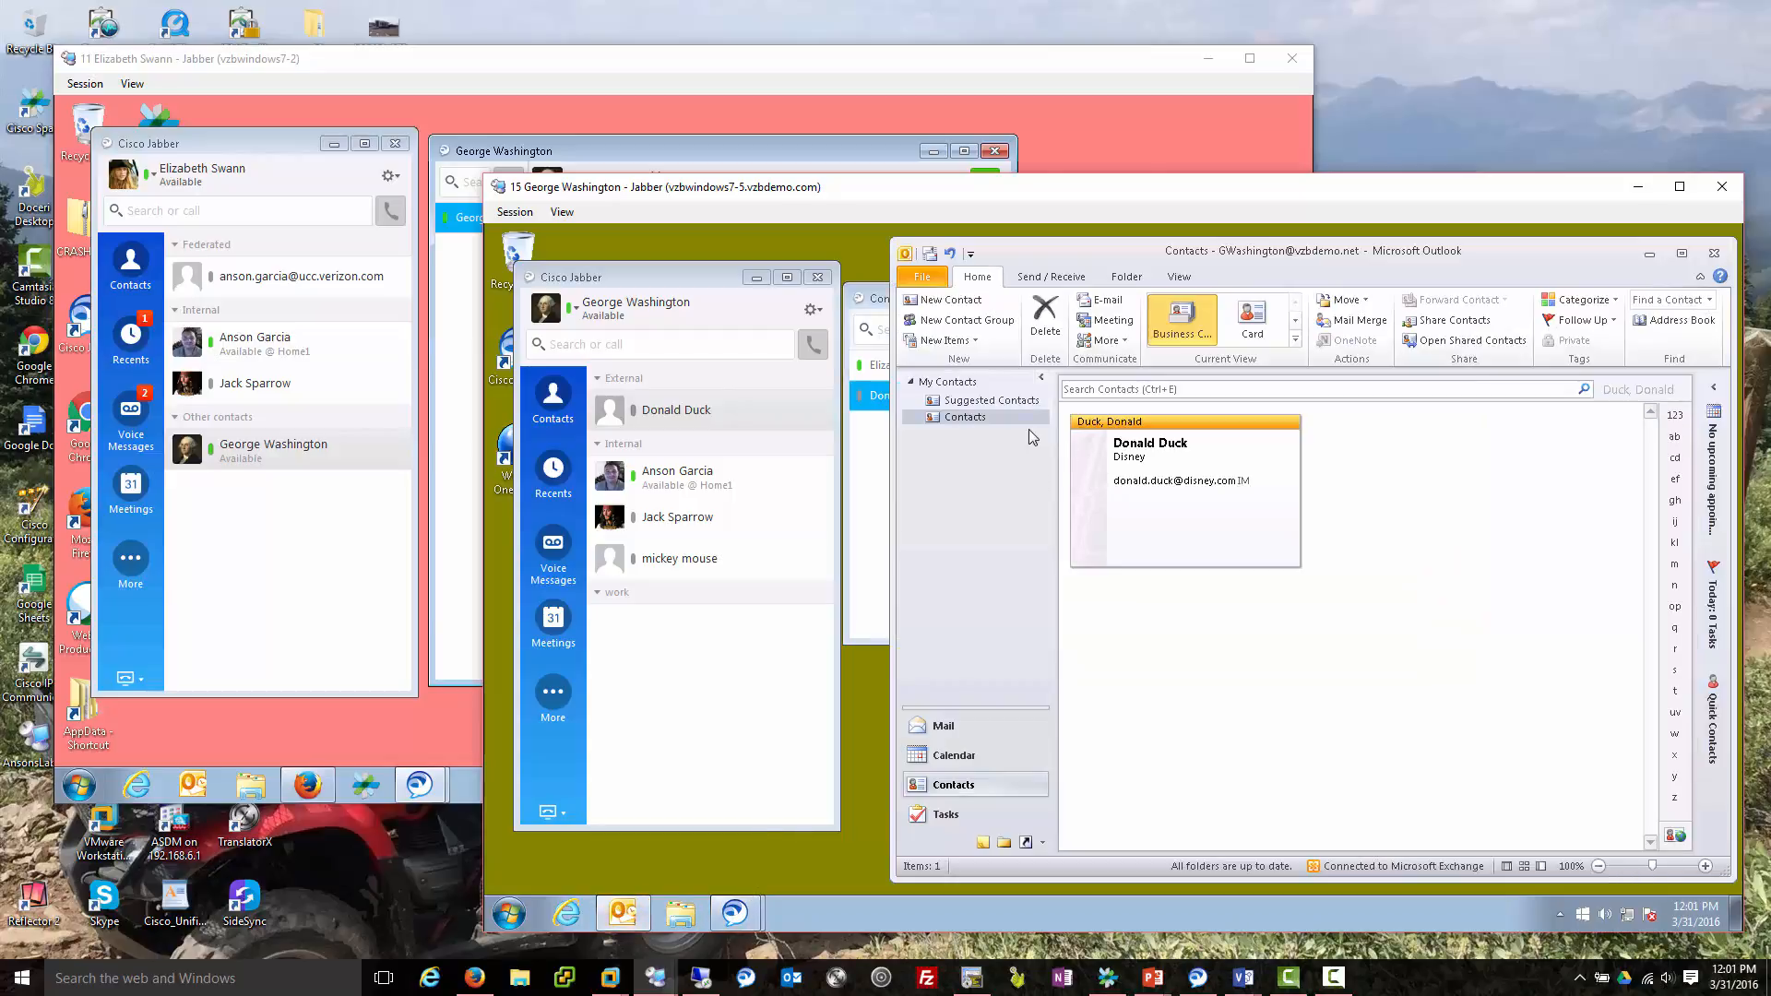
Give Donald Duck's Outlook contact a business phone number and save it.
double_click(1205, 466)
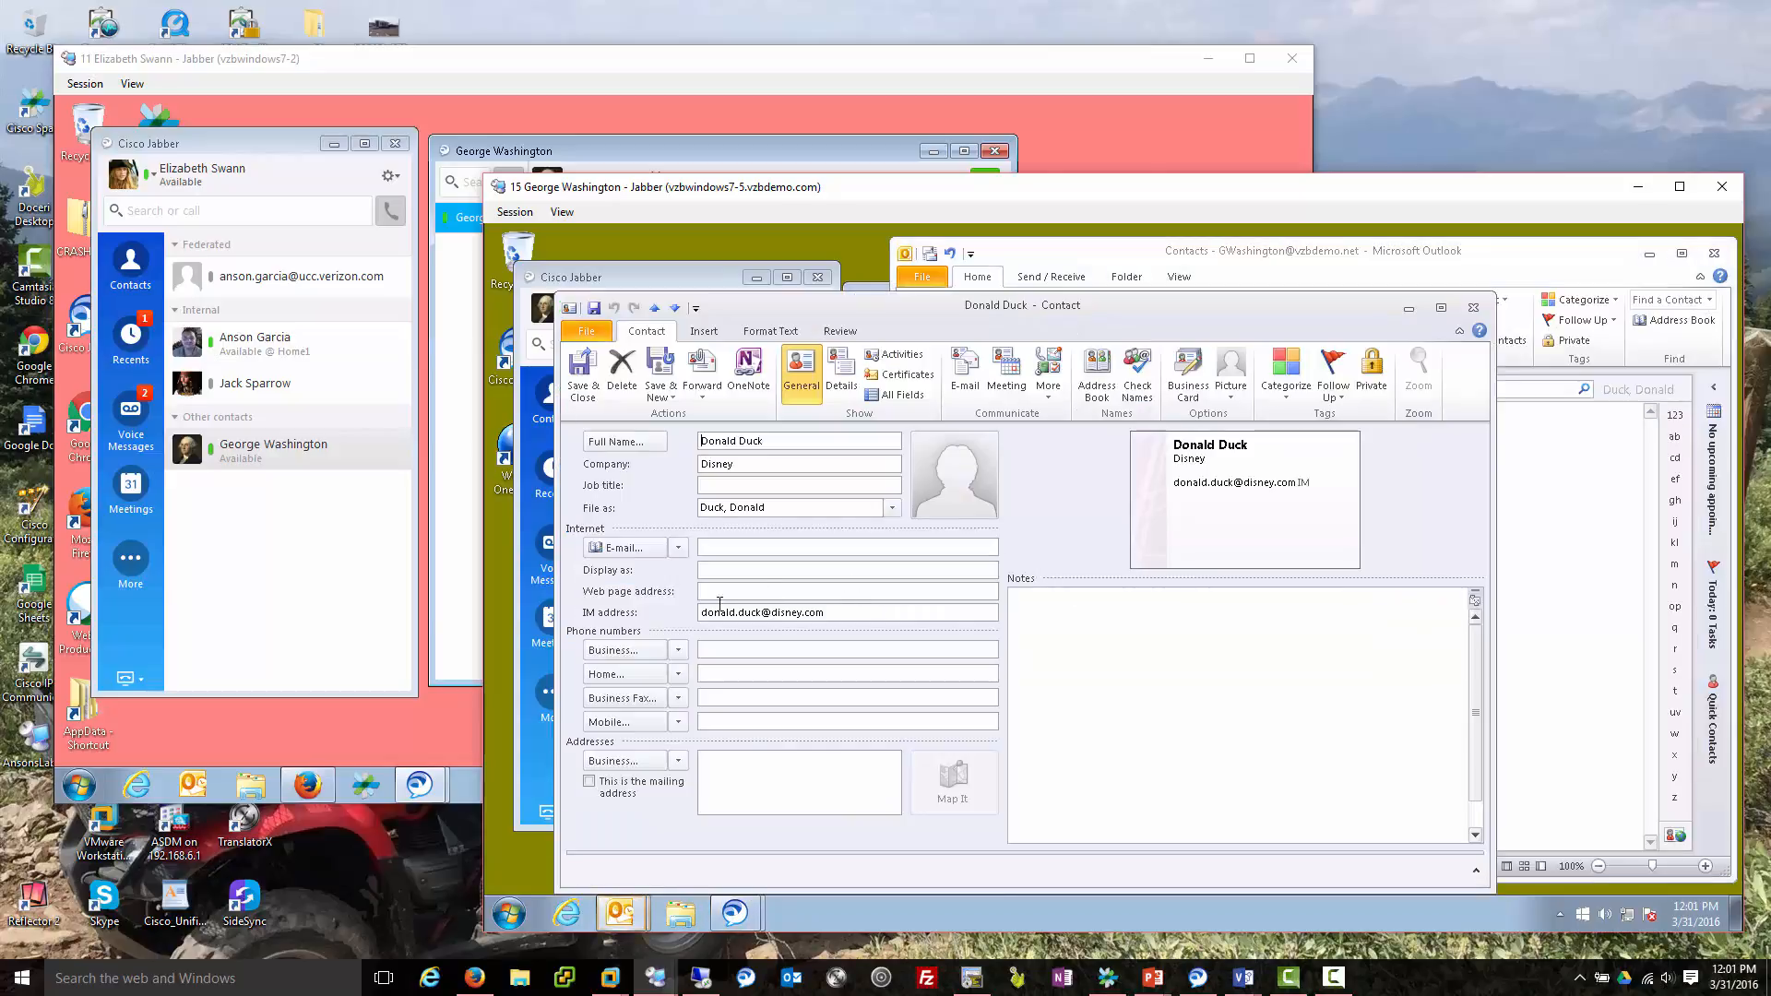
left_click(736, 649)
type("8325556666")
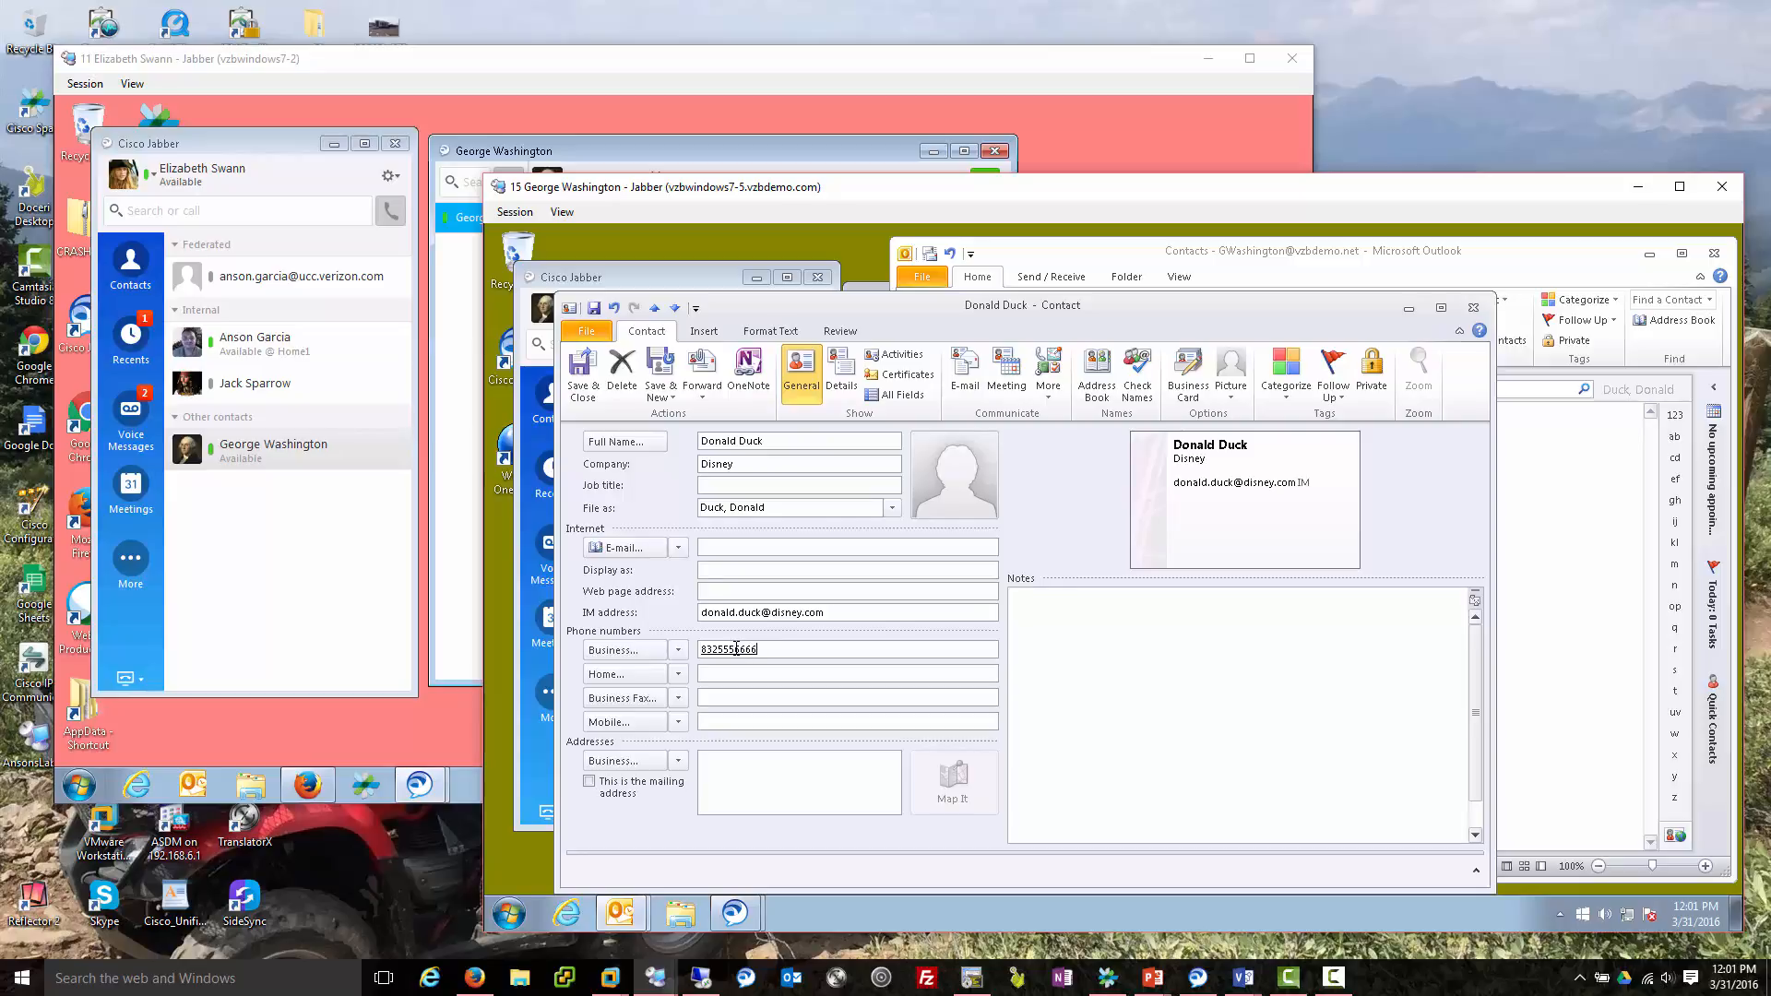
left_click(581, 369)
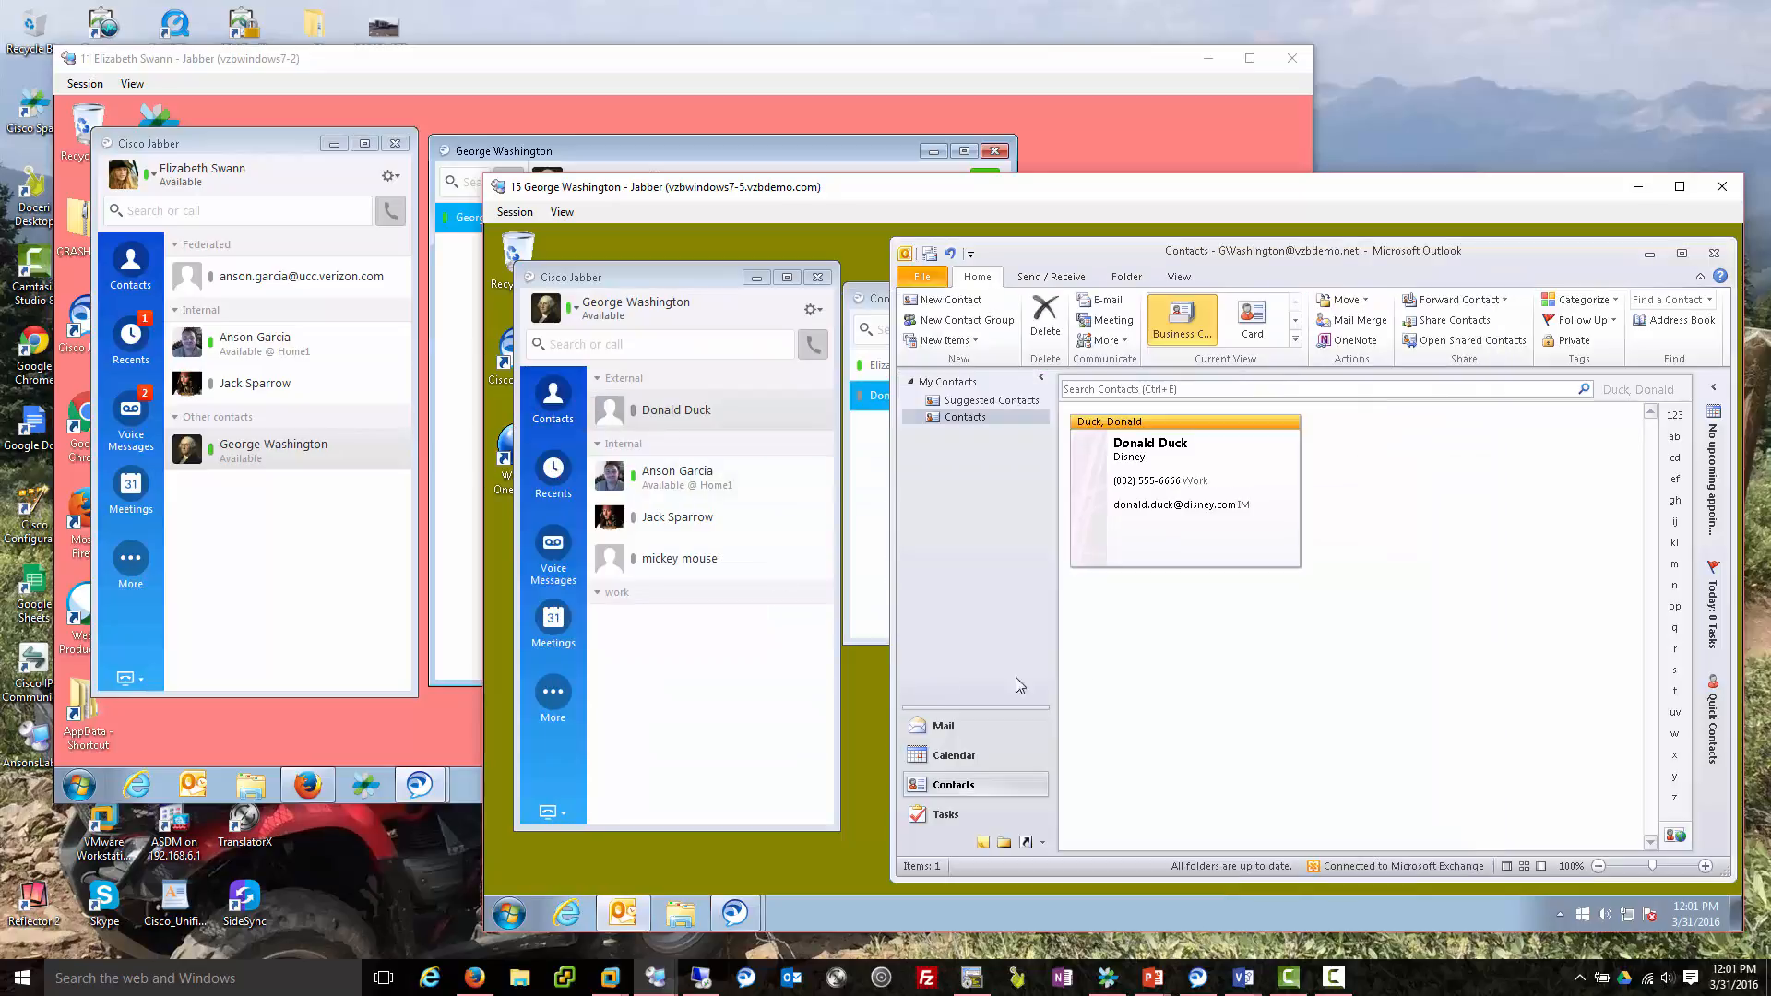
Select Donald Duck in Jabber, minimize Outlook, and view his updated contact card.
left_click(697, 423)
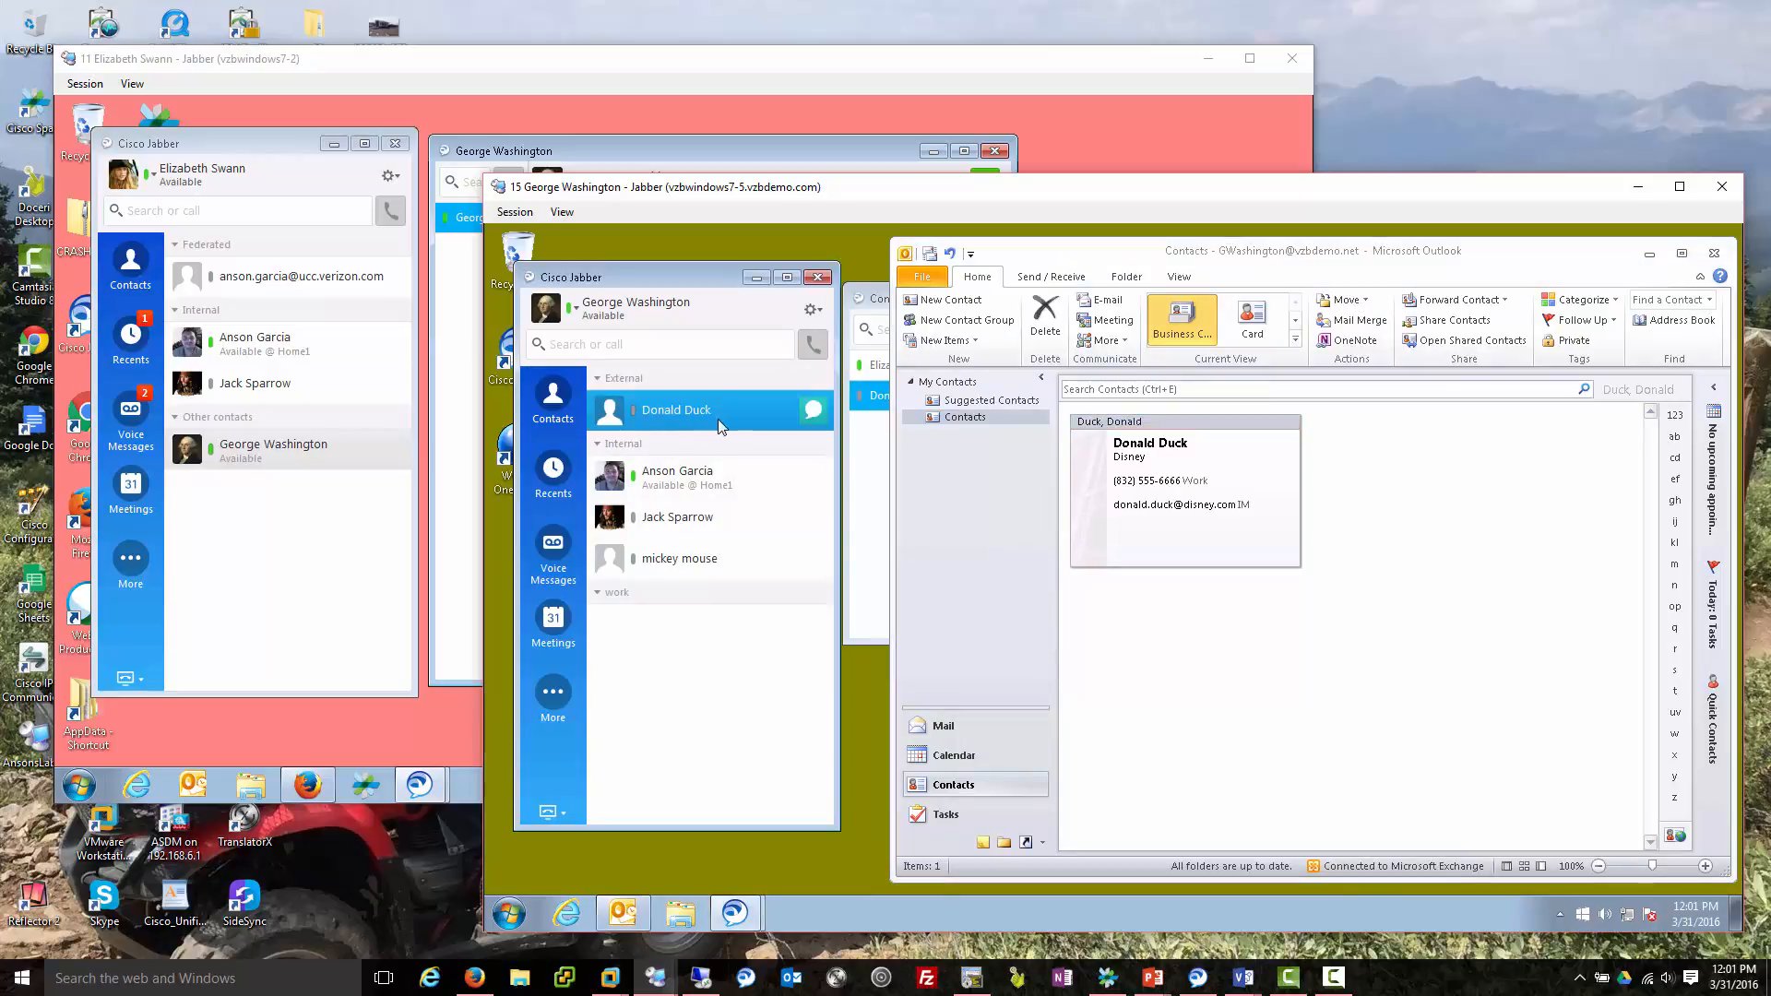
mouse_move(756, 417)
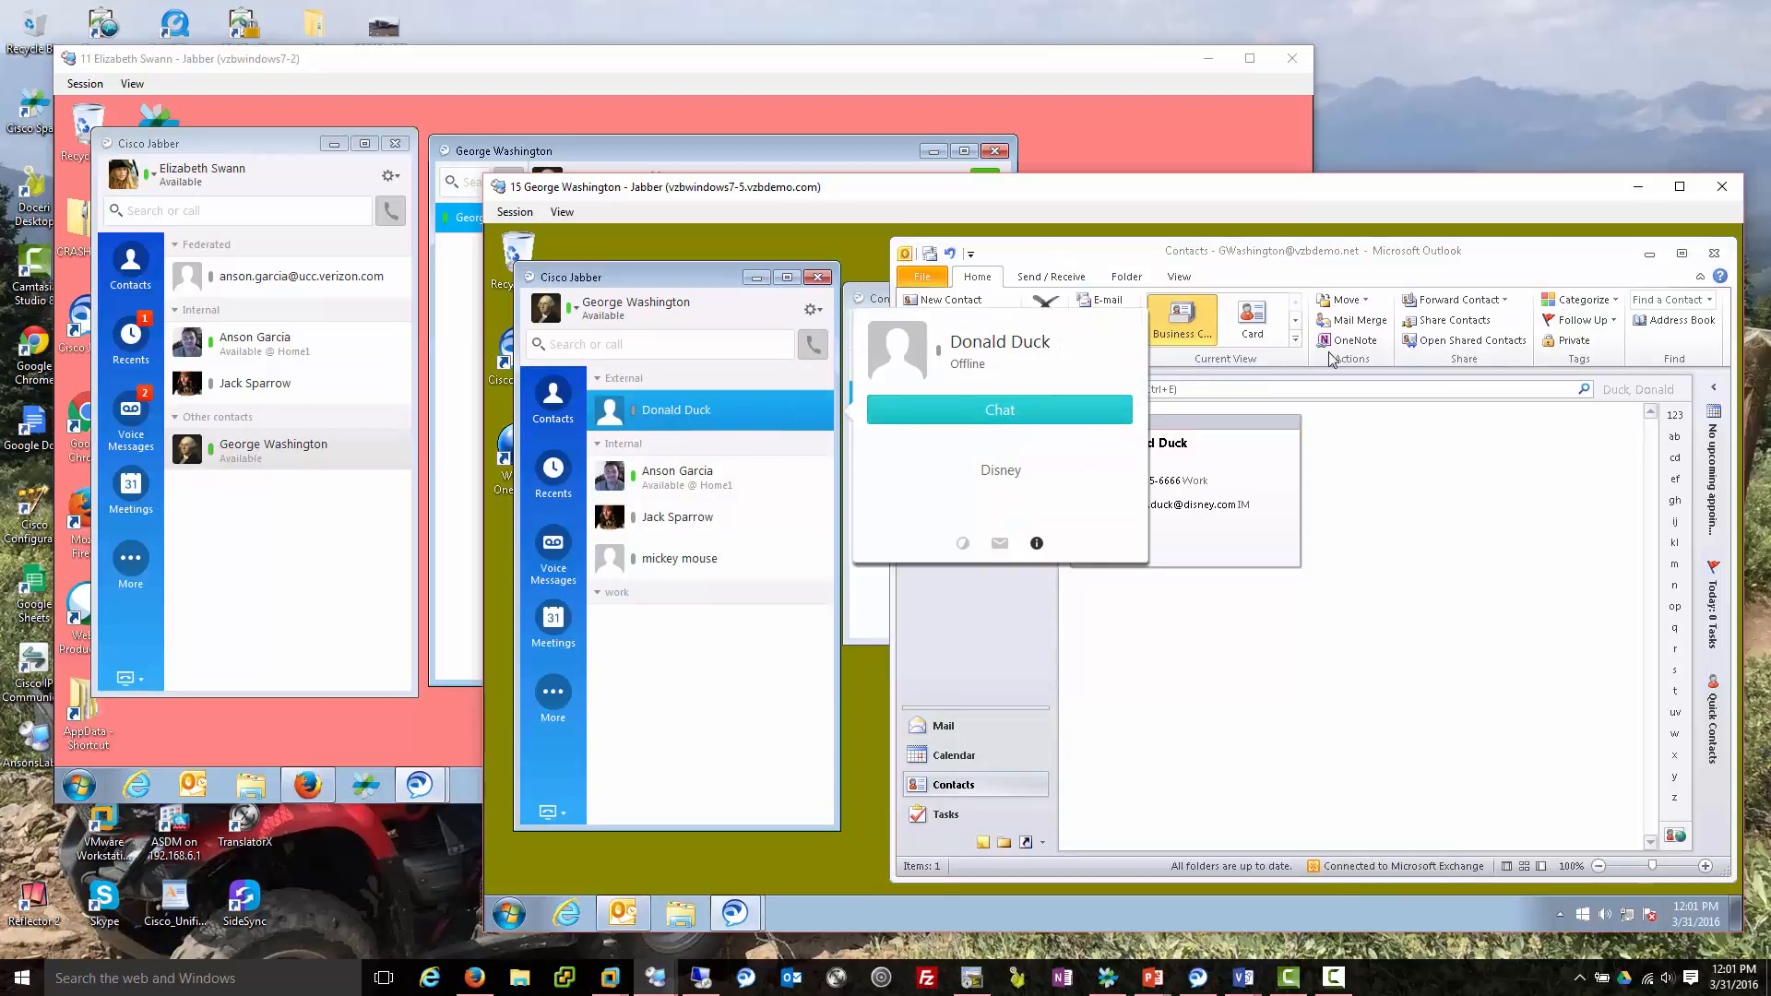
left_click(1651, 255)
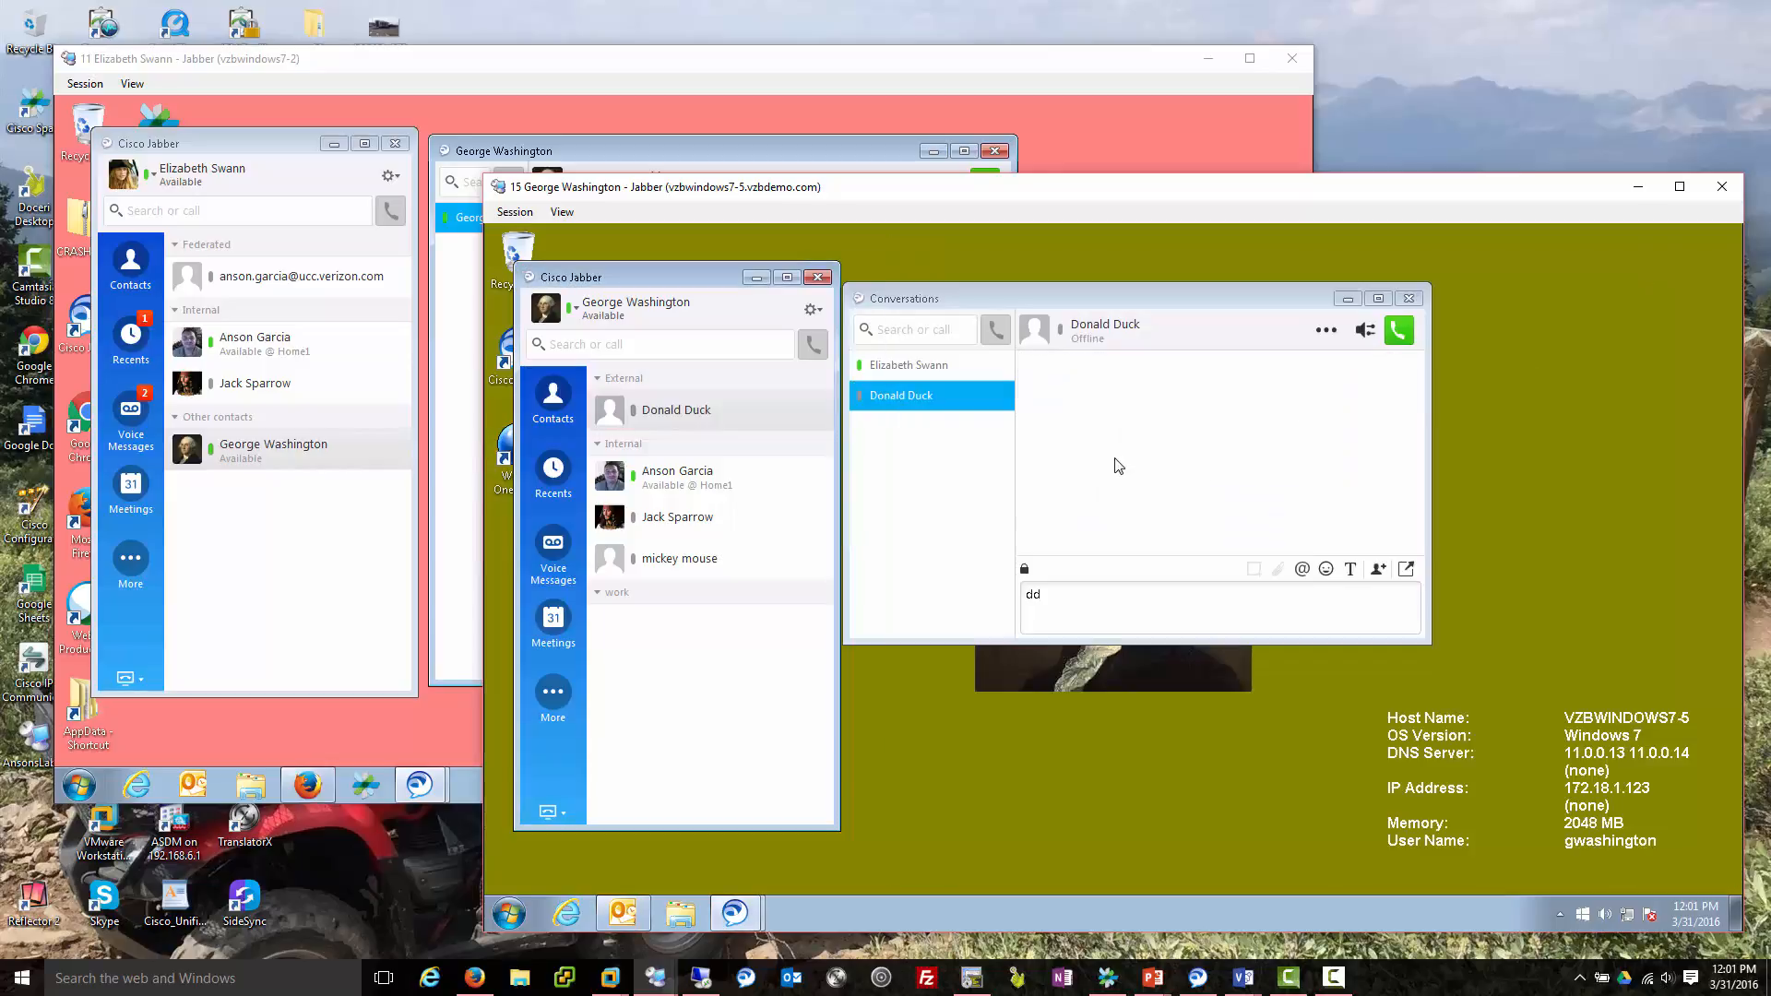
mouse_move(771, 414)
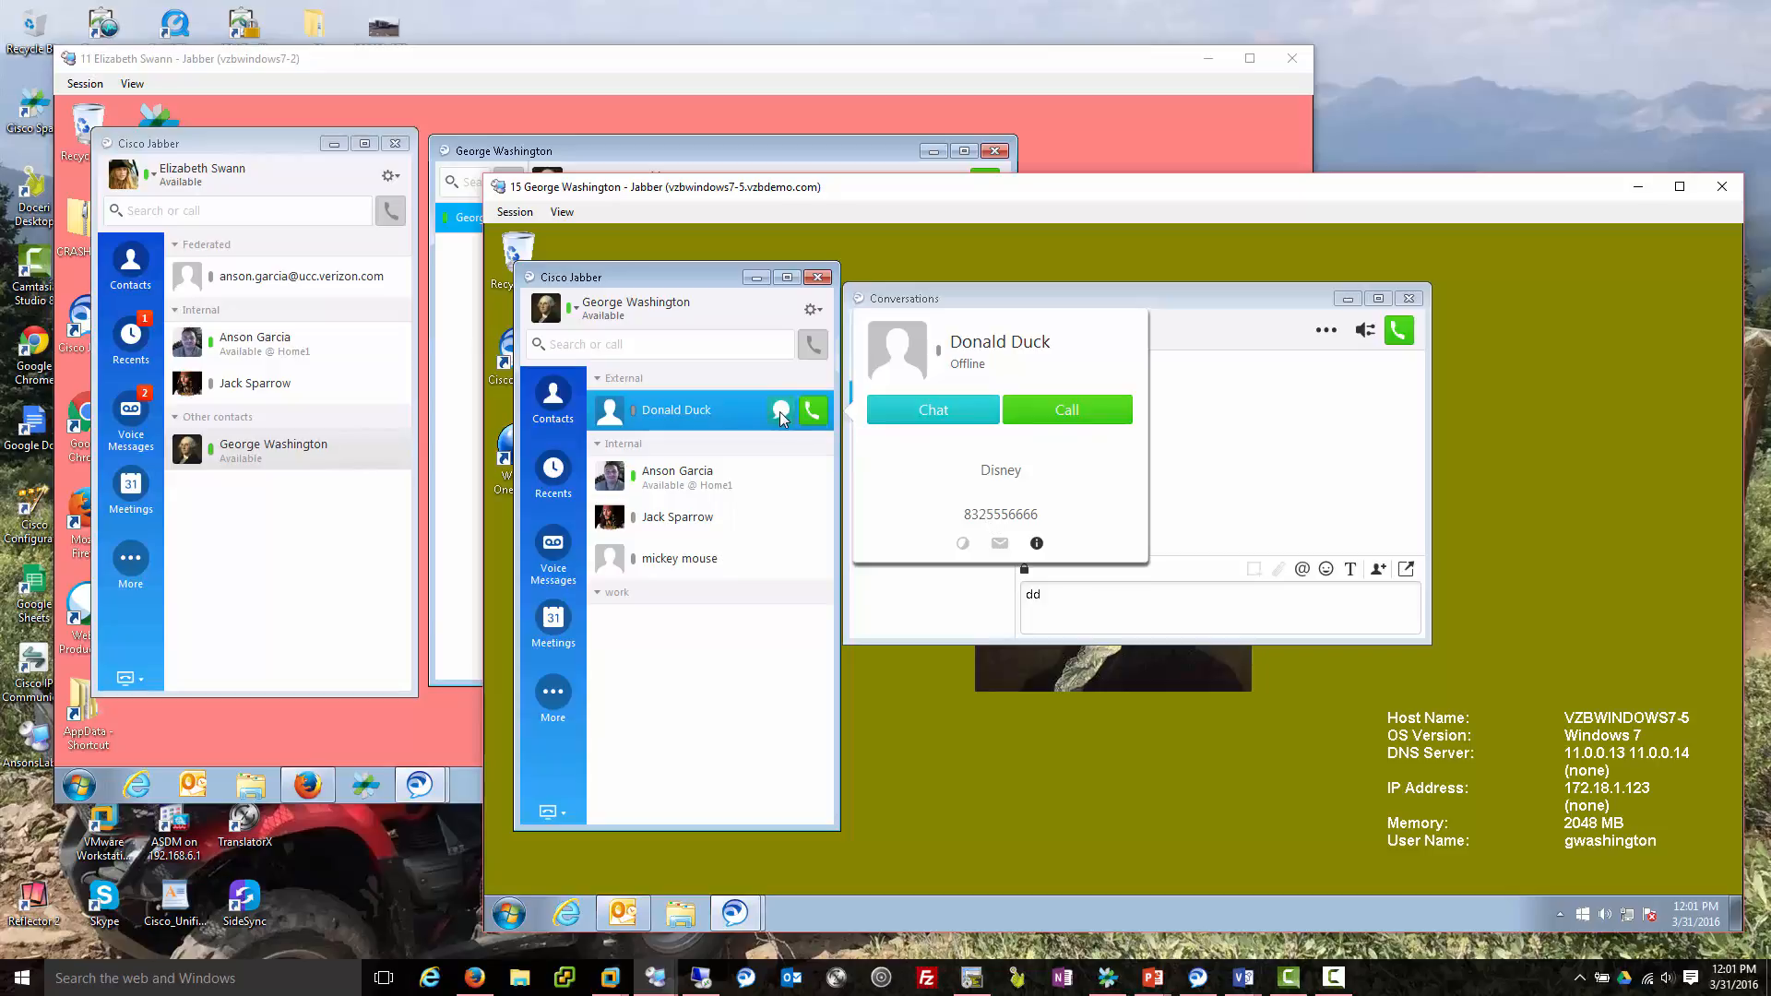
Look back at the Outlook contacts, then put Outlook away and return to Jabber.
left_click(819, 314)
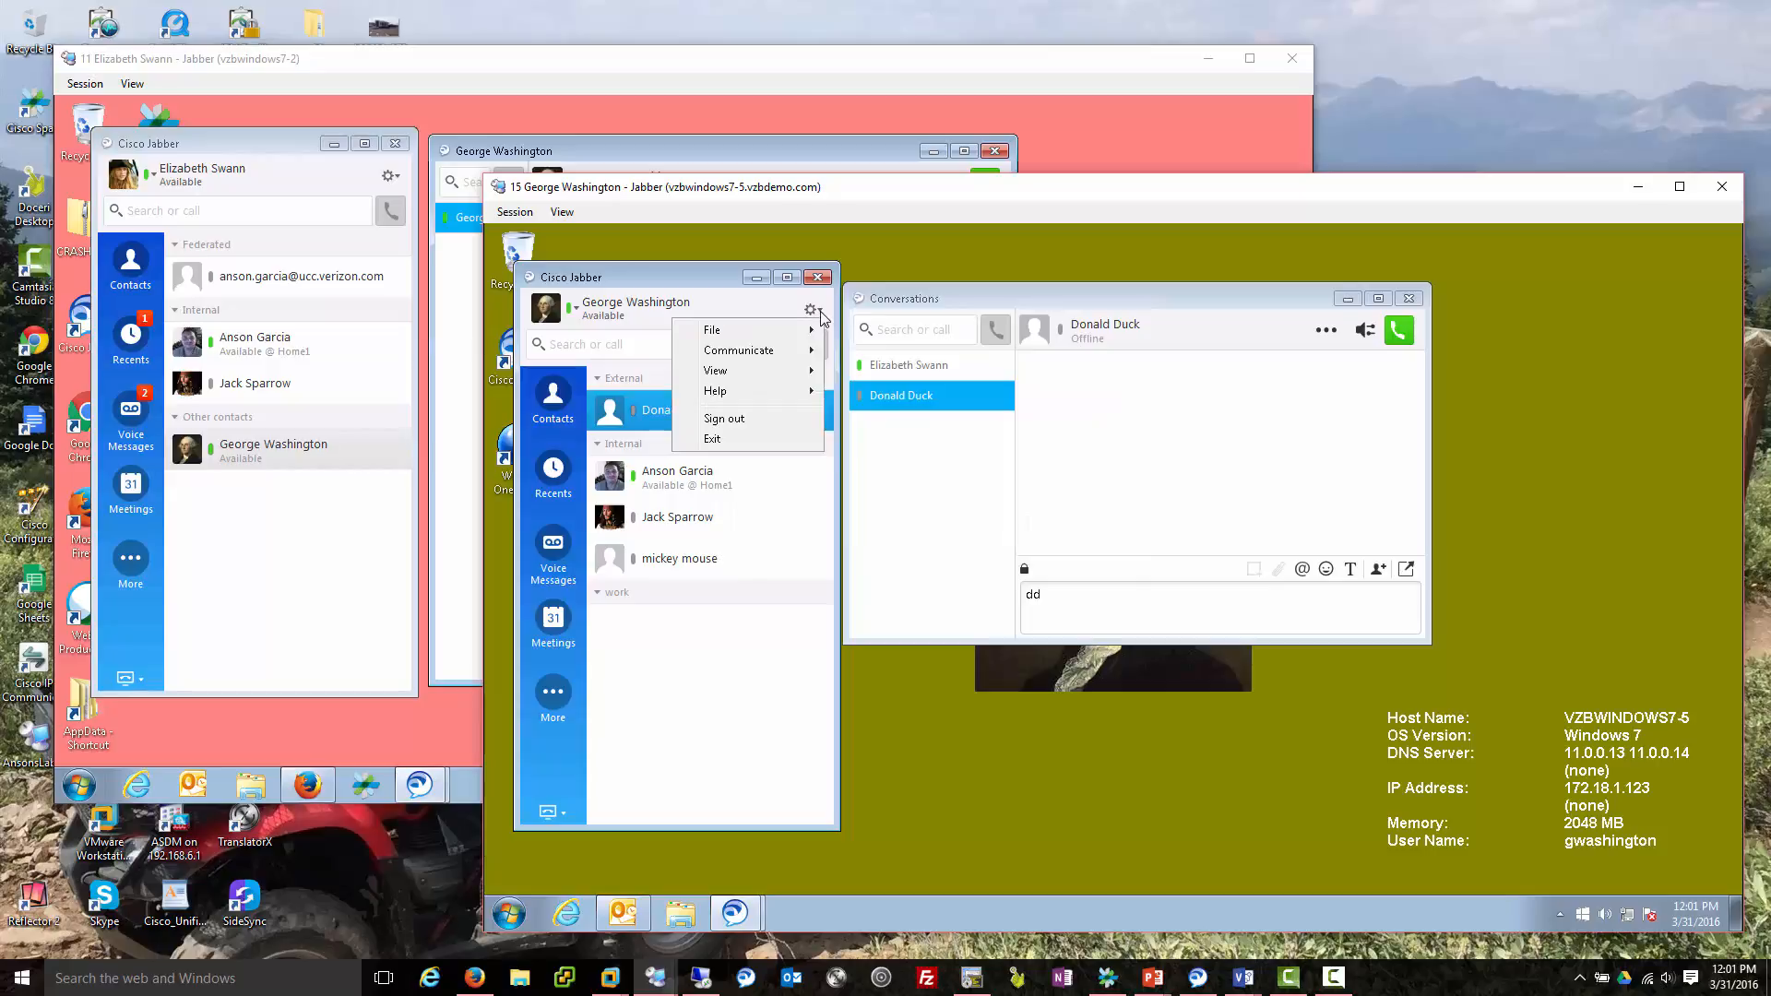
left_click(632, 916)
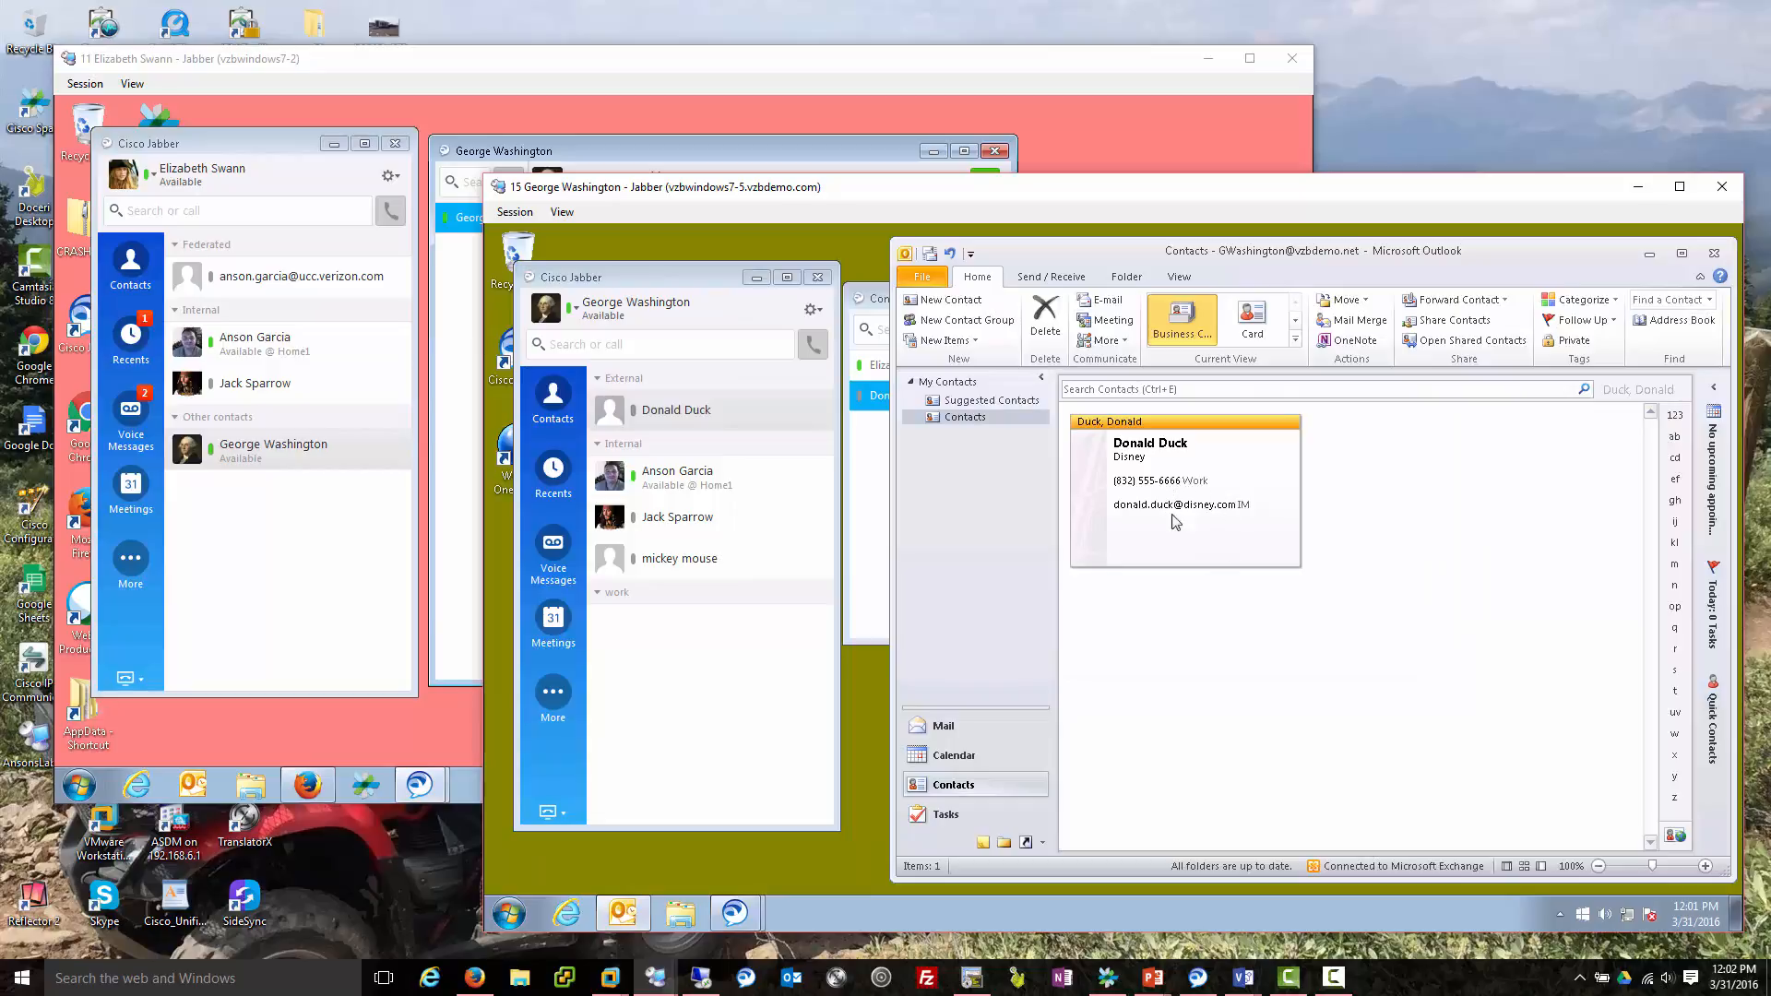
left_click(1649, 255)
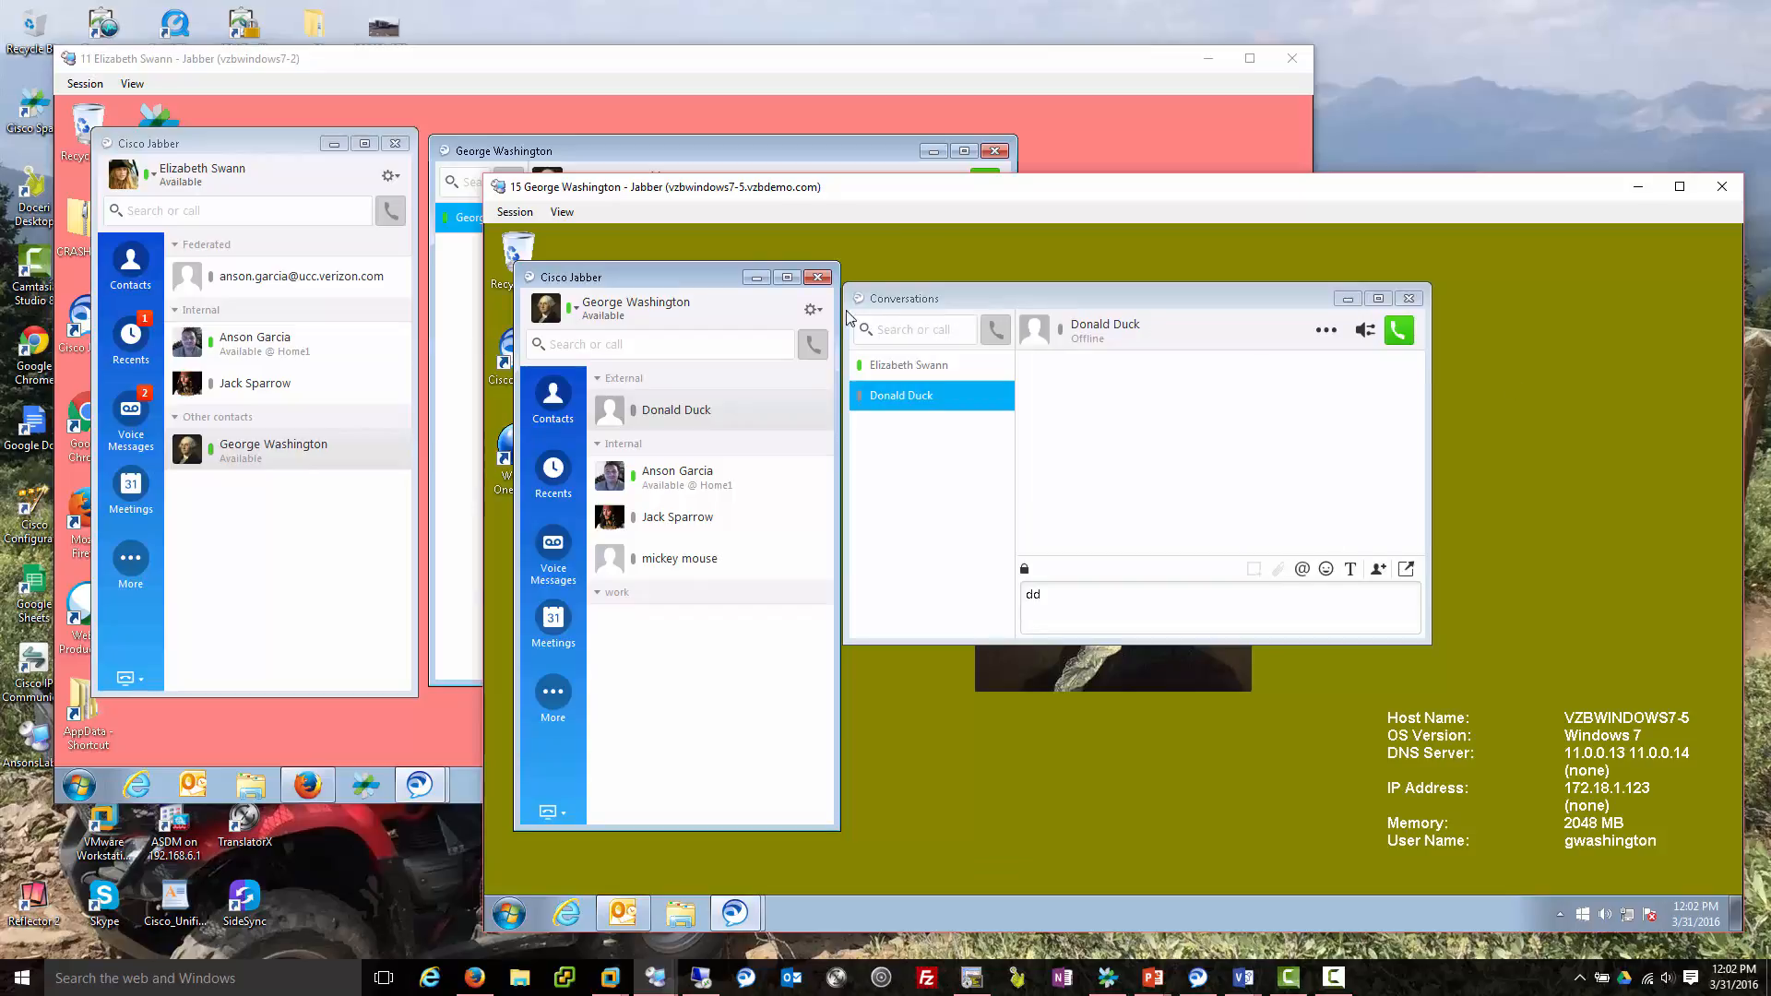
Start a new custom contact from the gear menu's File > New.
left_click(818, 313)
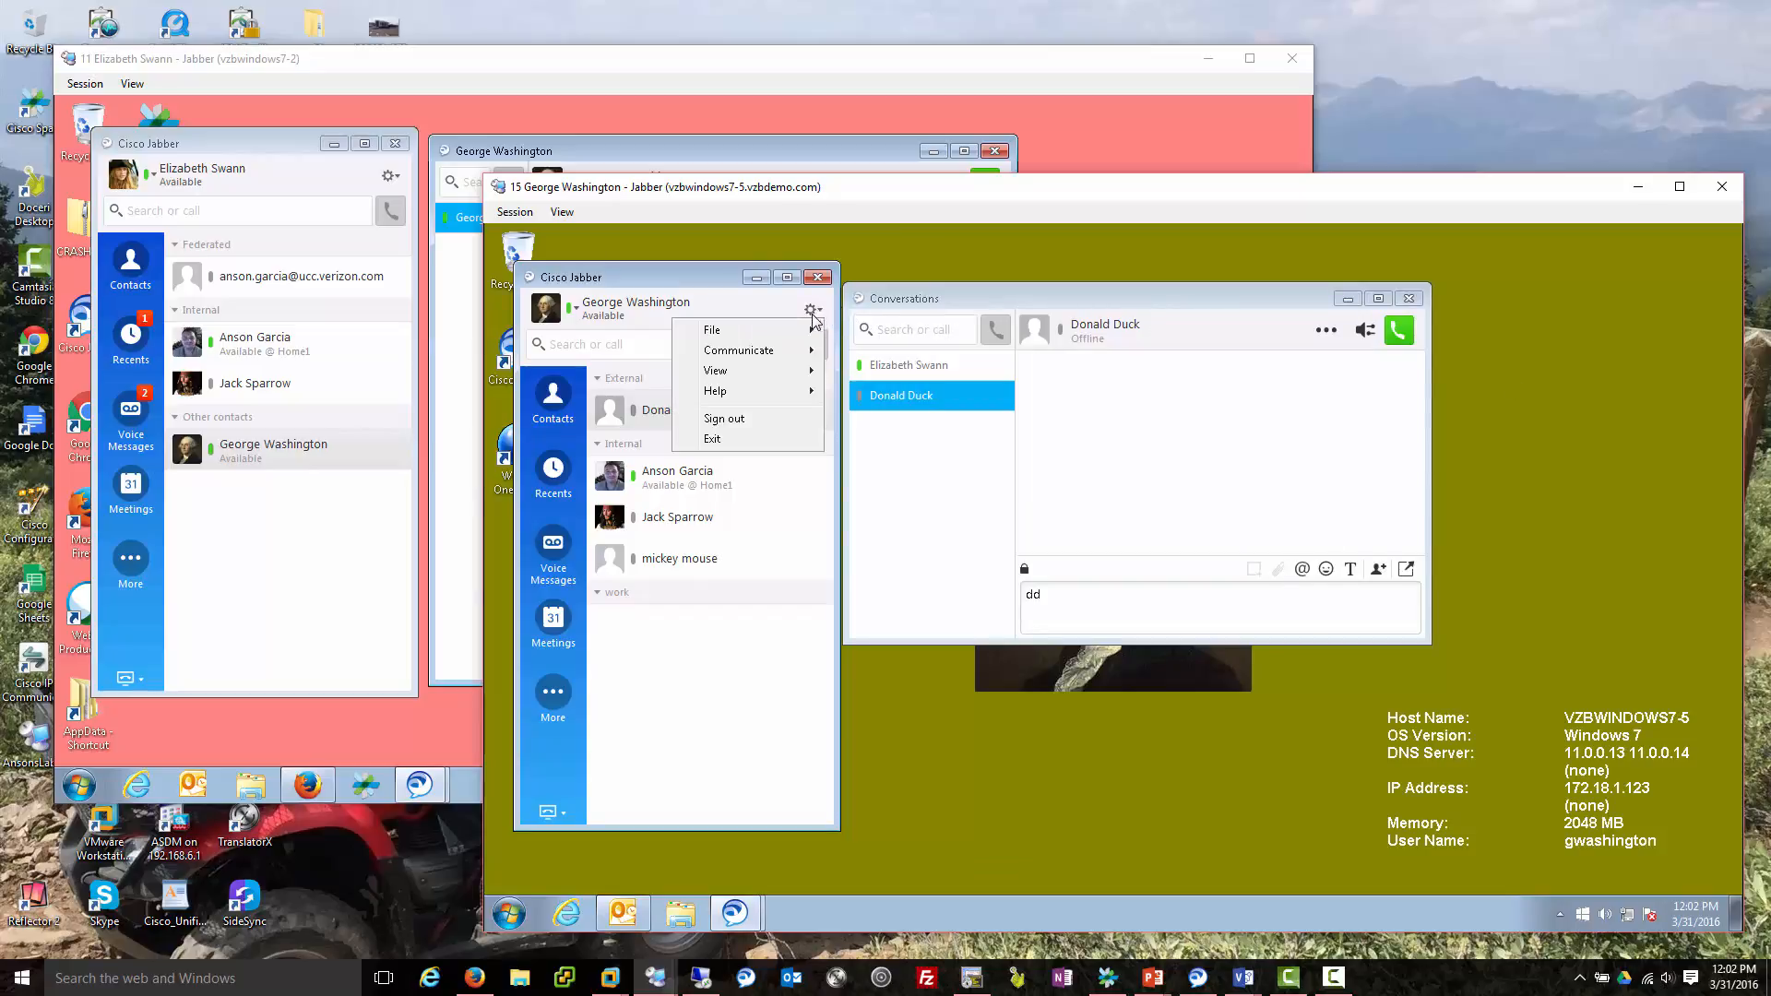
mouse_move(785, 335)
mouse_move(870, 337)
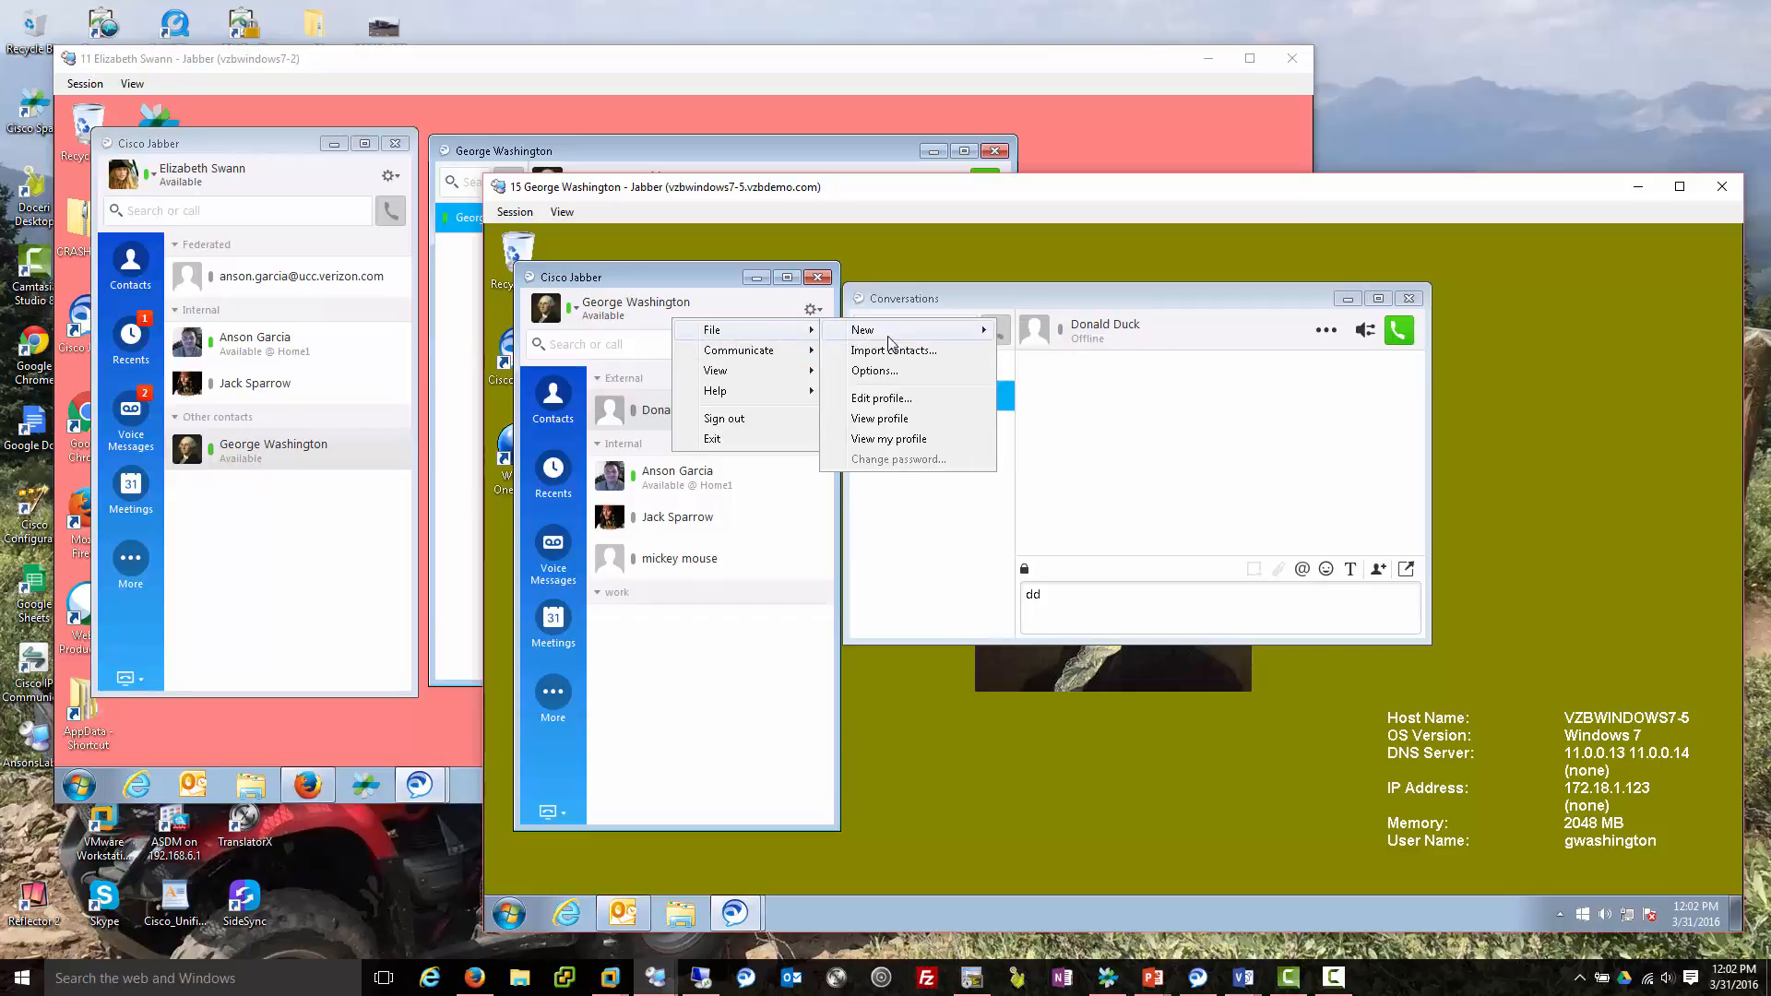
mouse_move(960, 332)
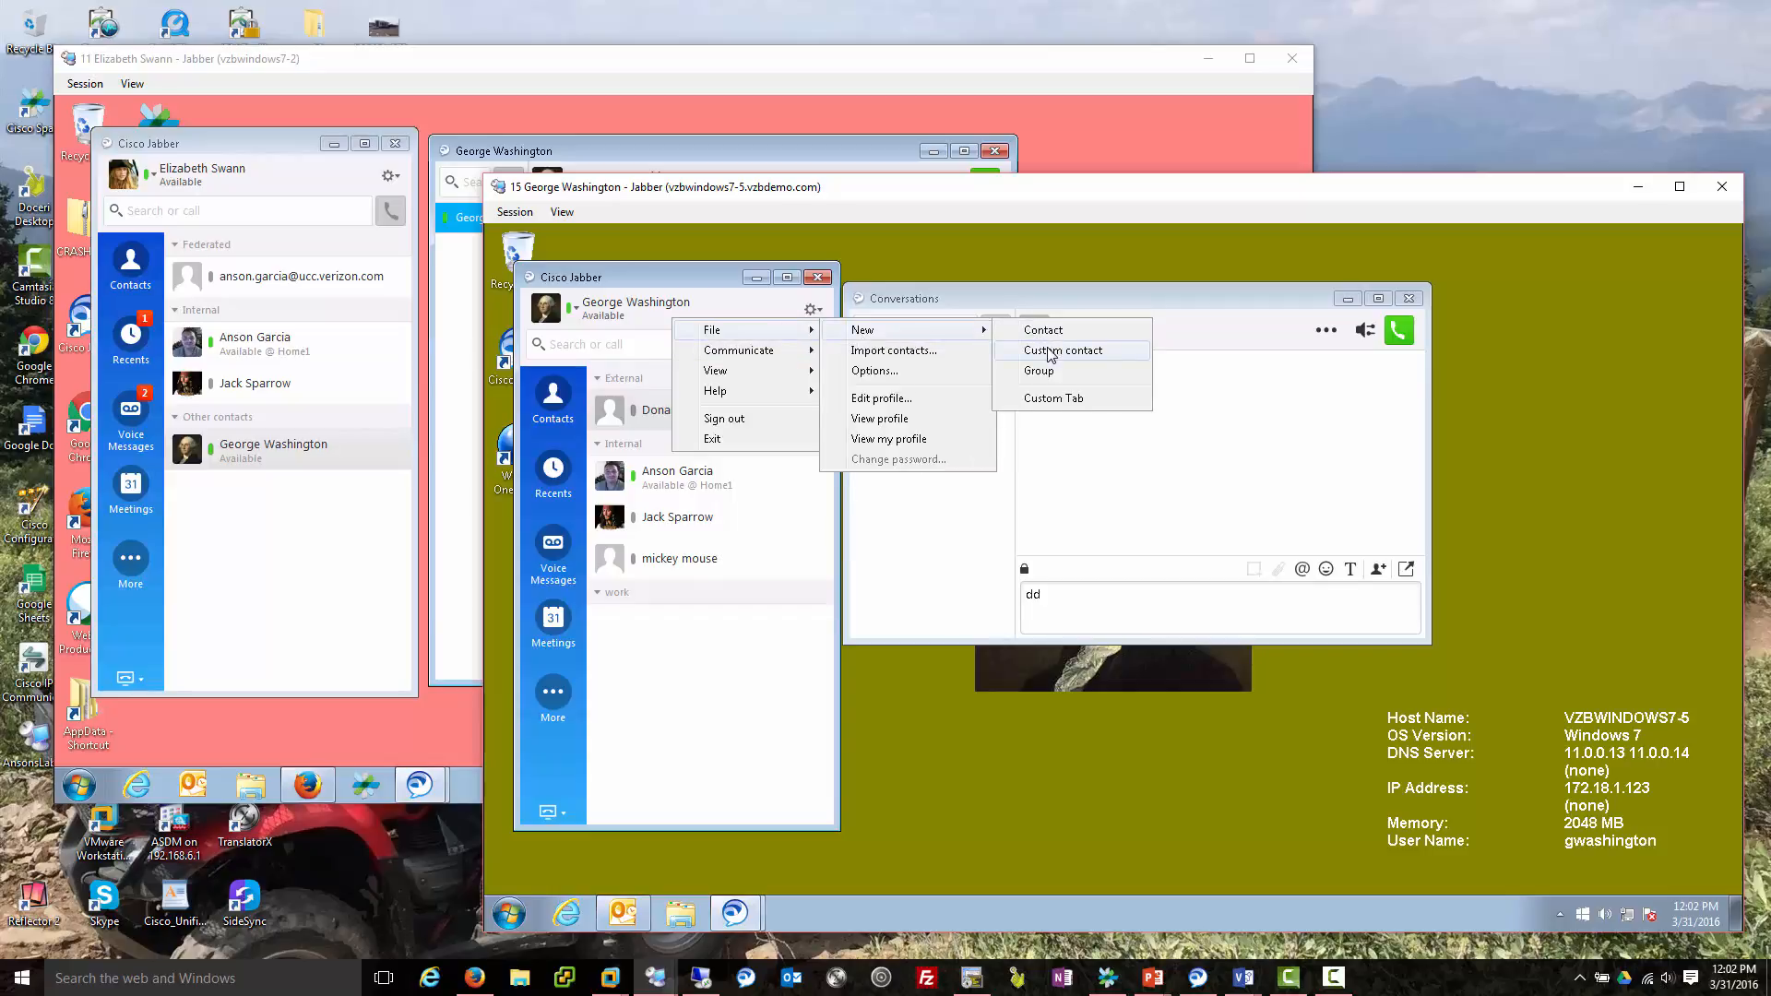
left_click(1052, 355)
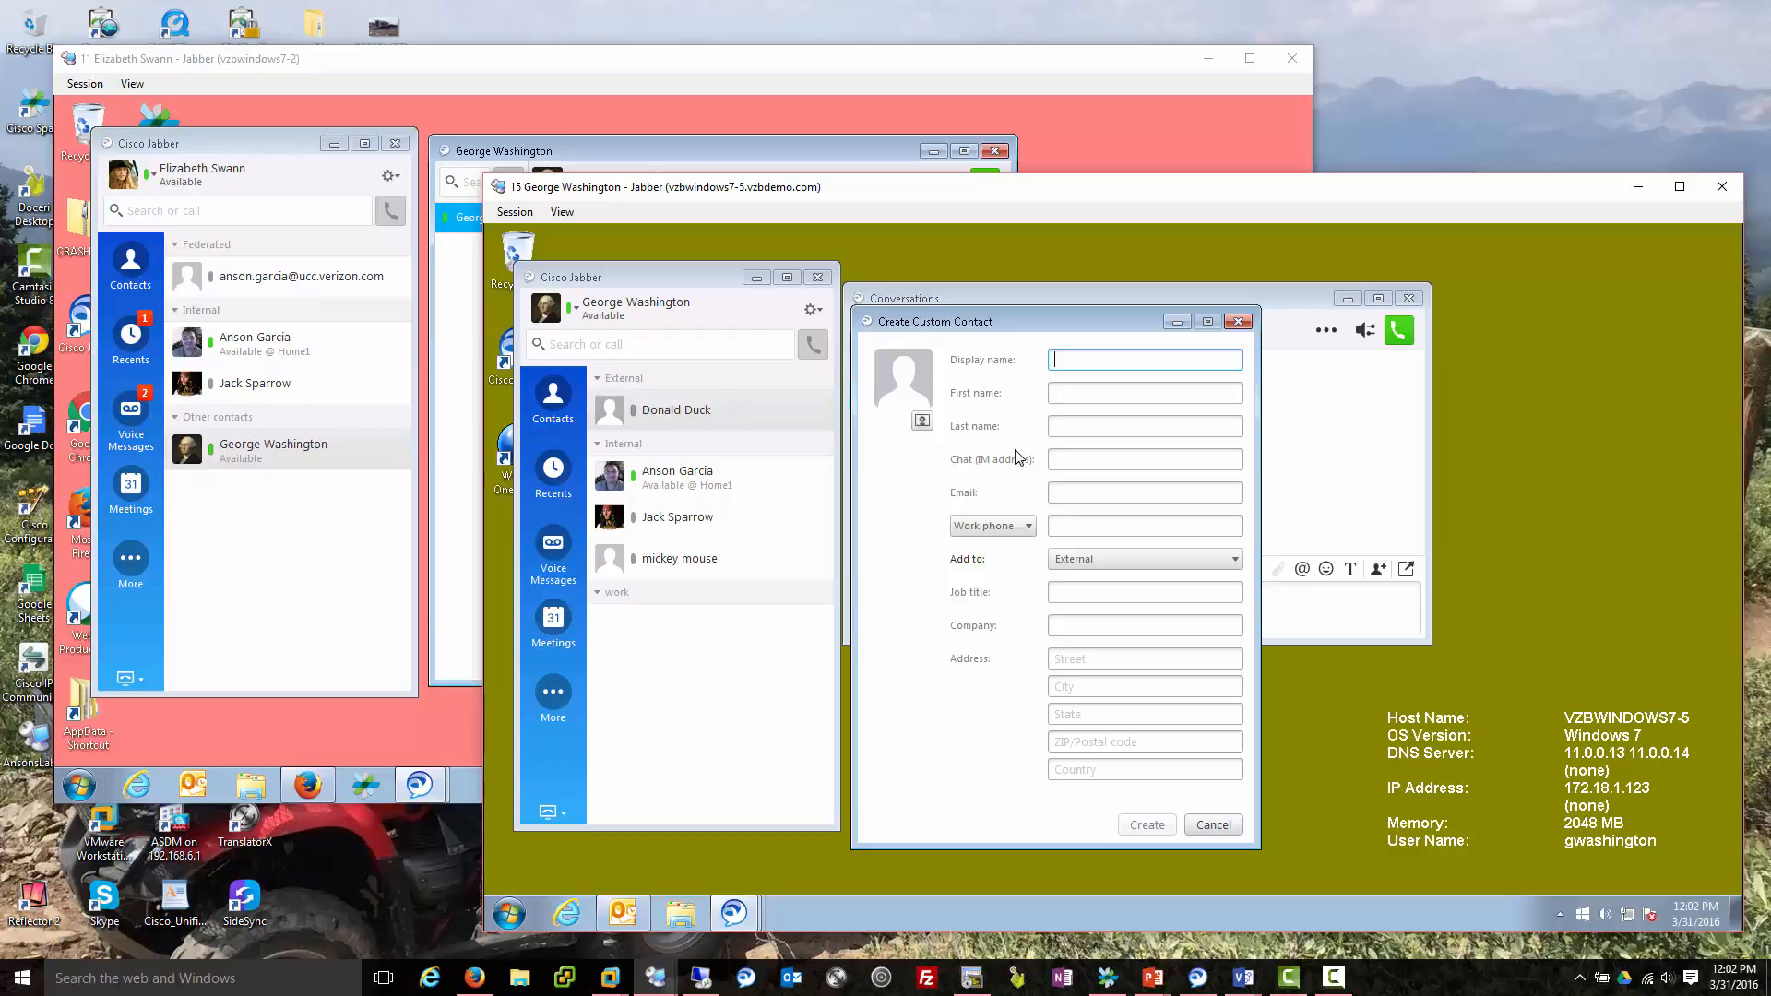
Enter the contact's display name, first name and last name.
type("Anson Test")
key("Tab")
type("Anson")
key("Tab")
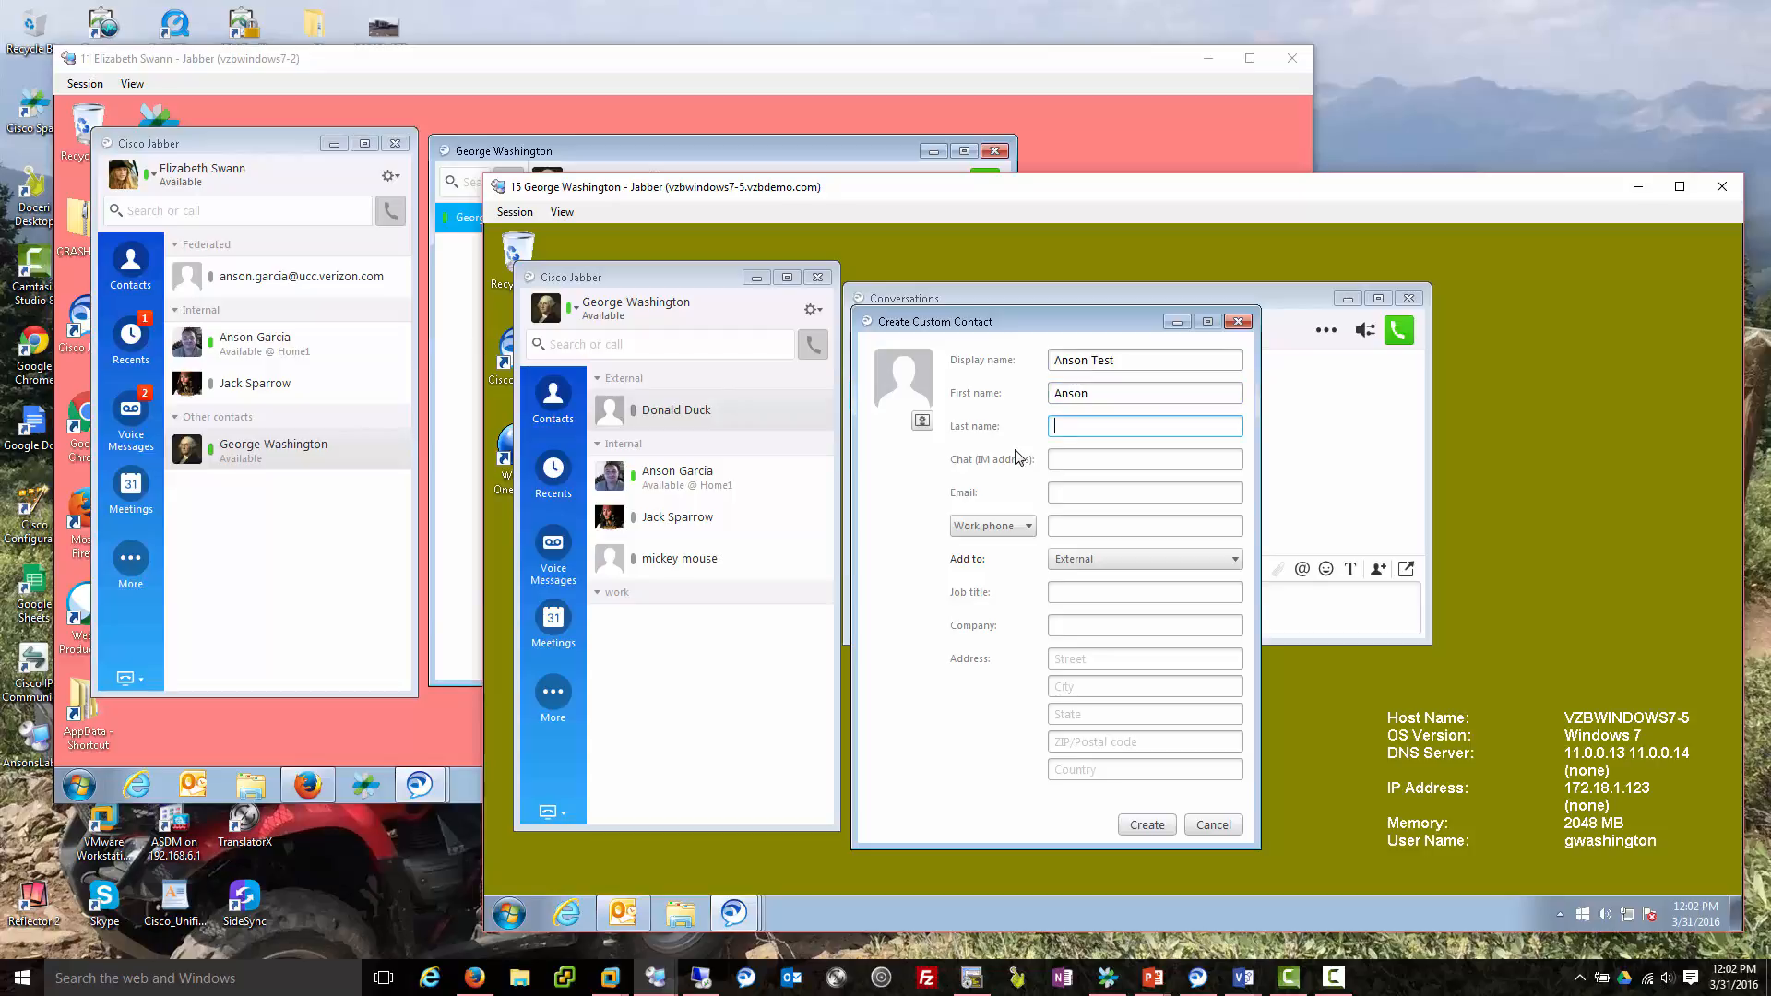
type("Test")
key("Tab")
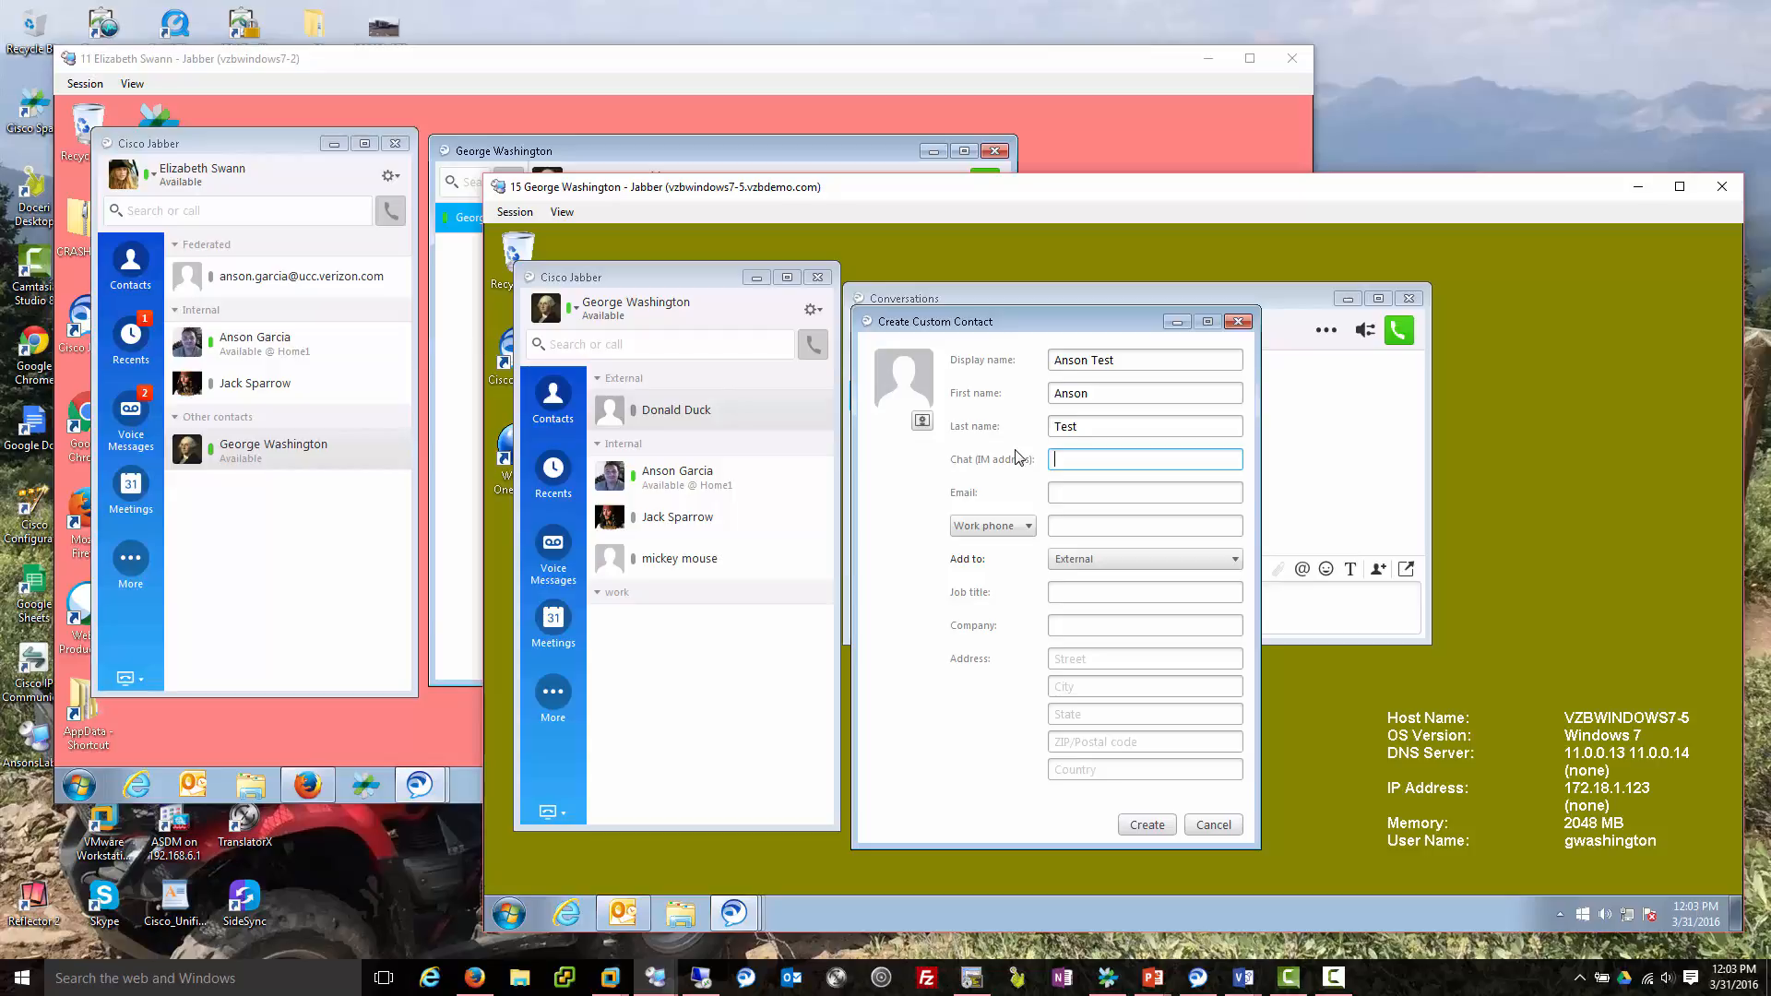
Fill in the contact's chat address, e-mail and work phone, then create the contact.
type("anson.test@testdomain.com")
key("Tab")
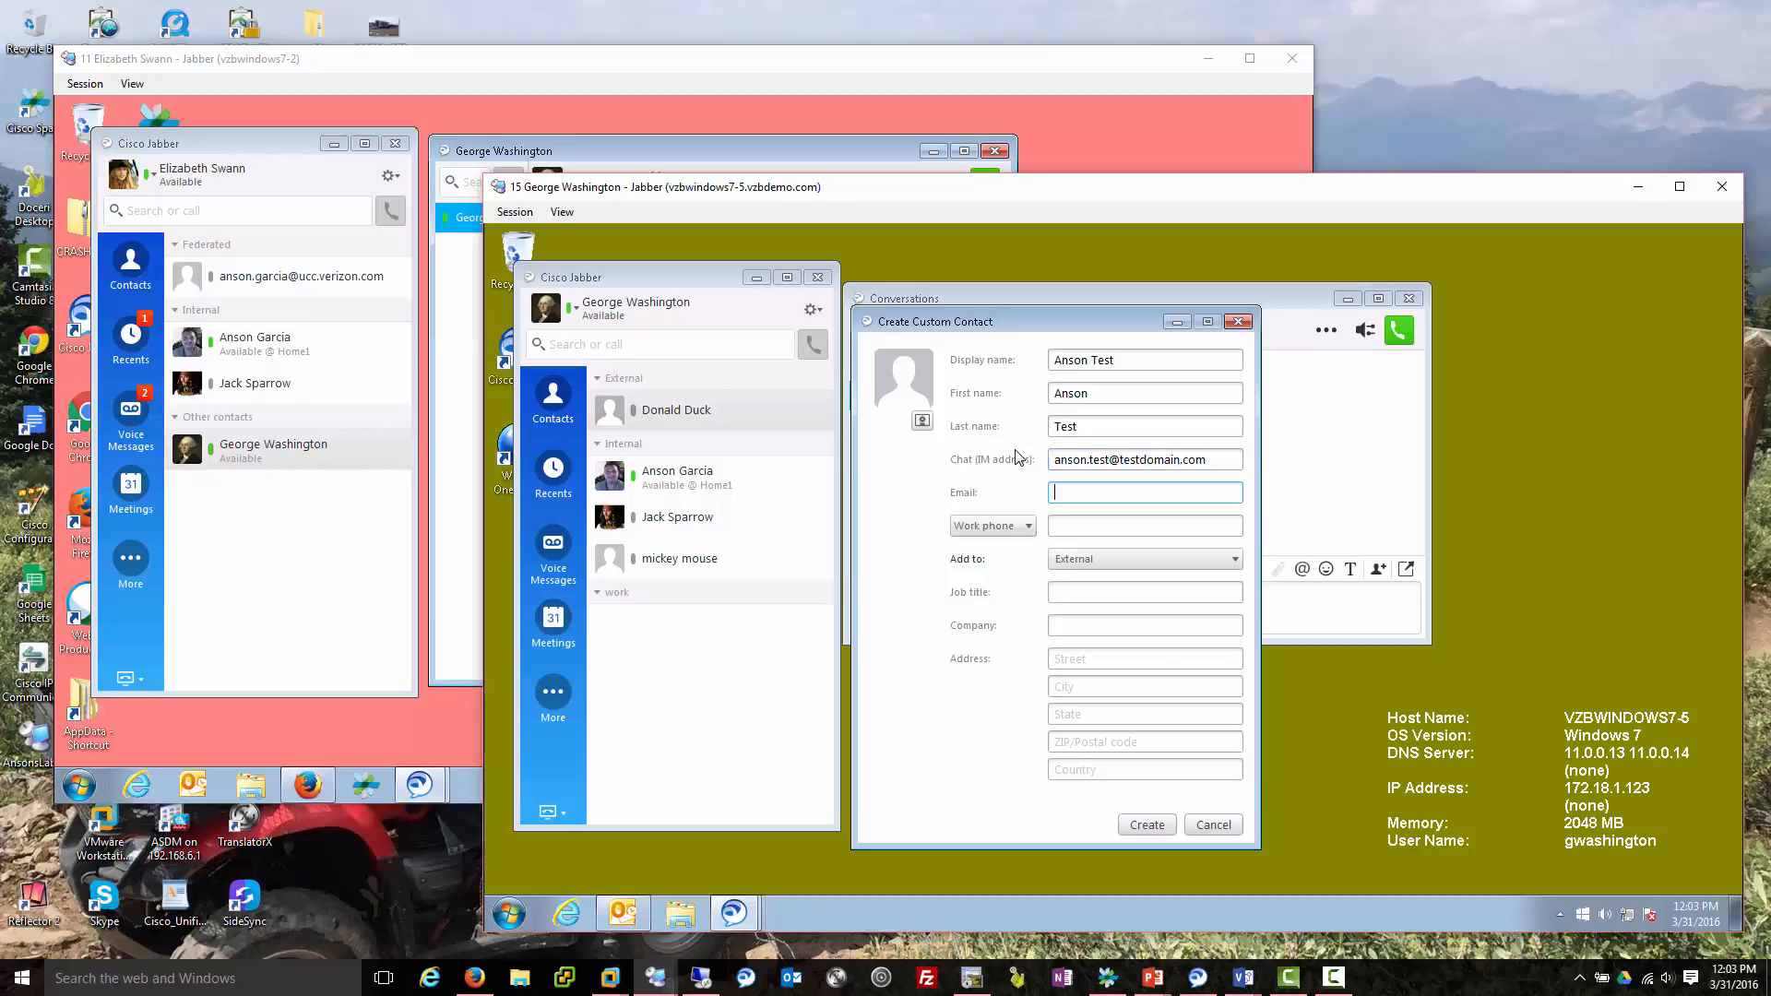
type("anson.test@testdomain.com")
key("Tab")
key("Tab")
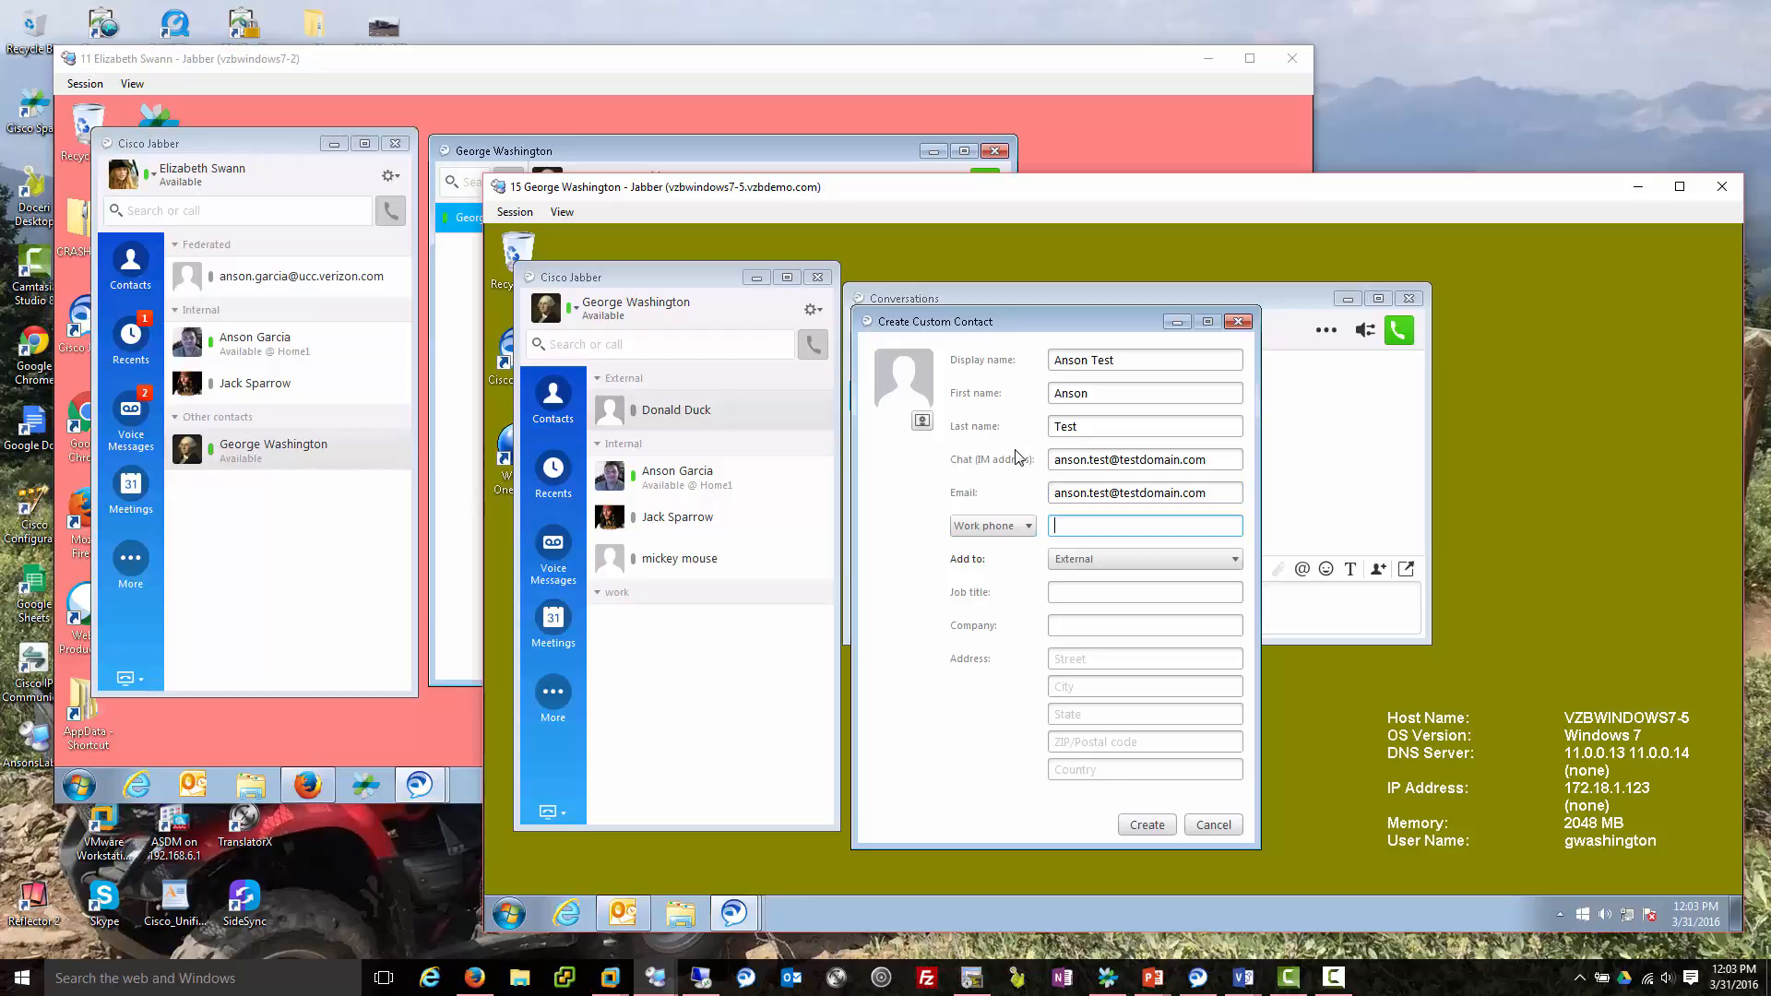
type("832")
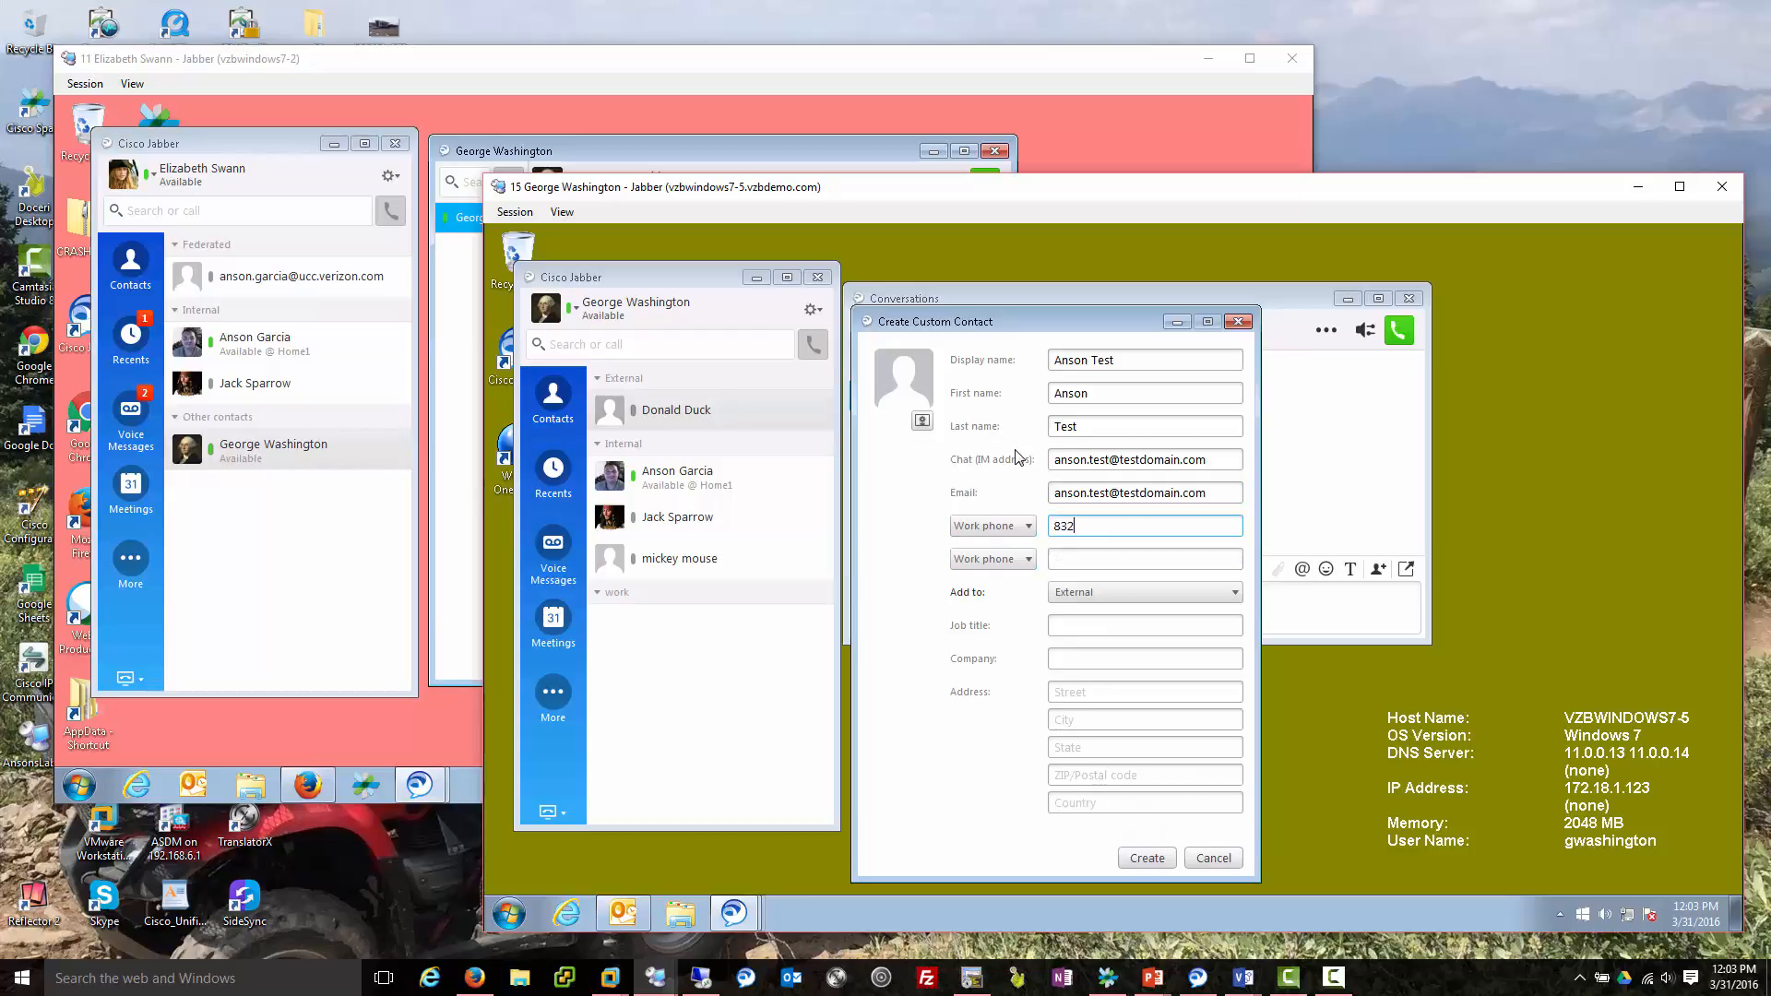
type("5557777")
left_click(1147, 858)
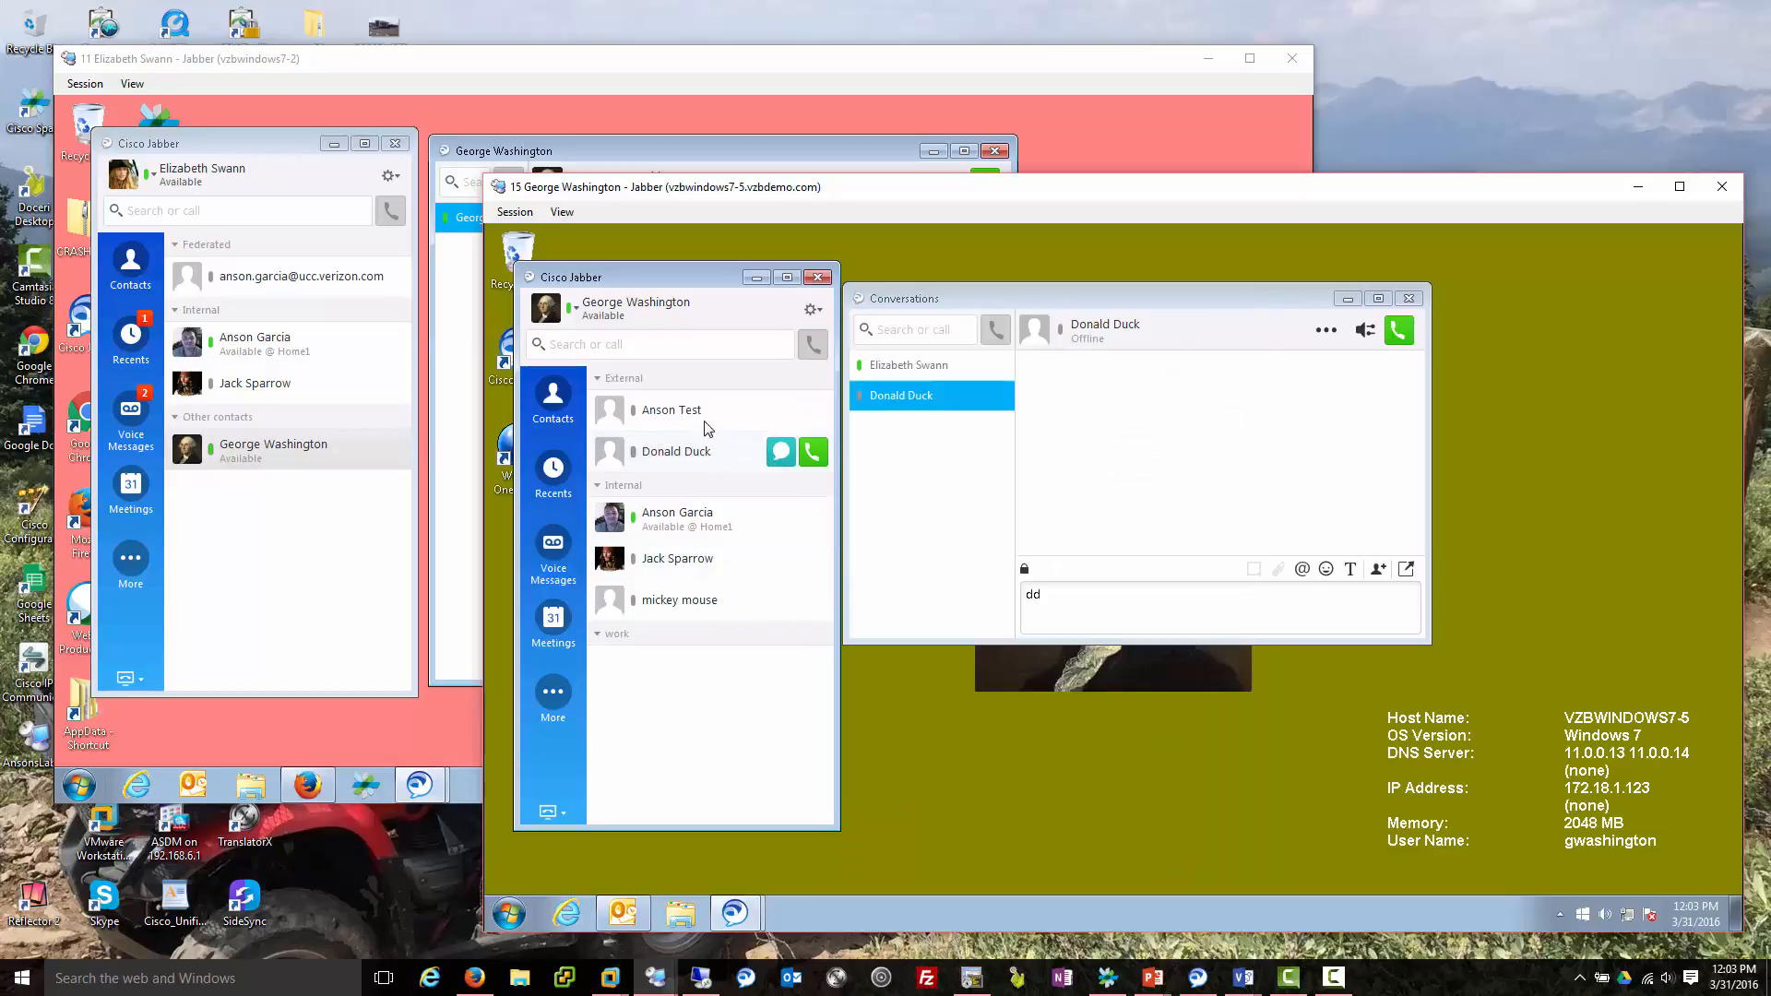
Open a chat with the new custom contact under External and draft 'kdkdk'.
mouse_move(706, 416)
mouse_move(768, 420)
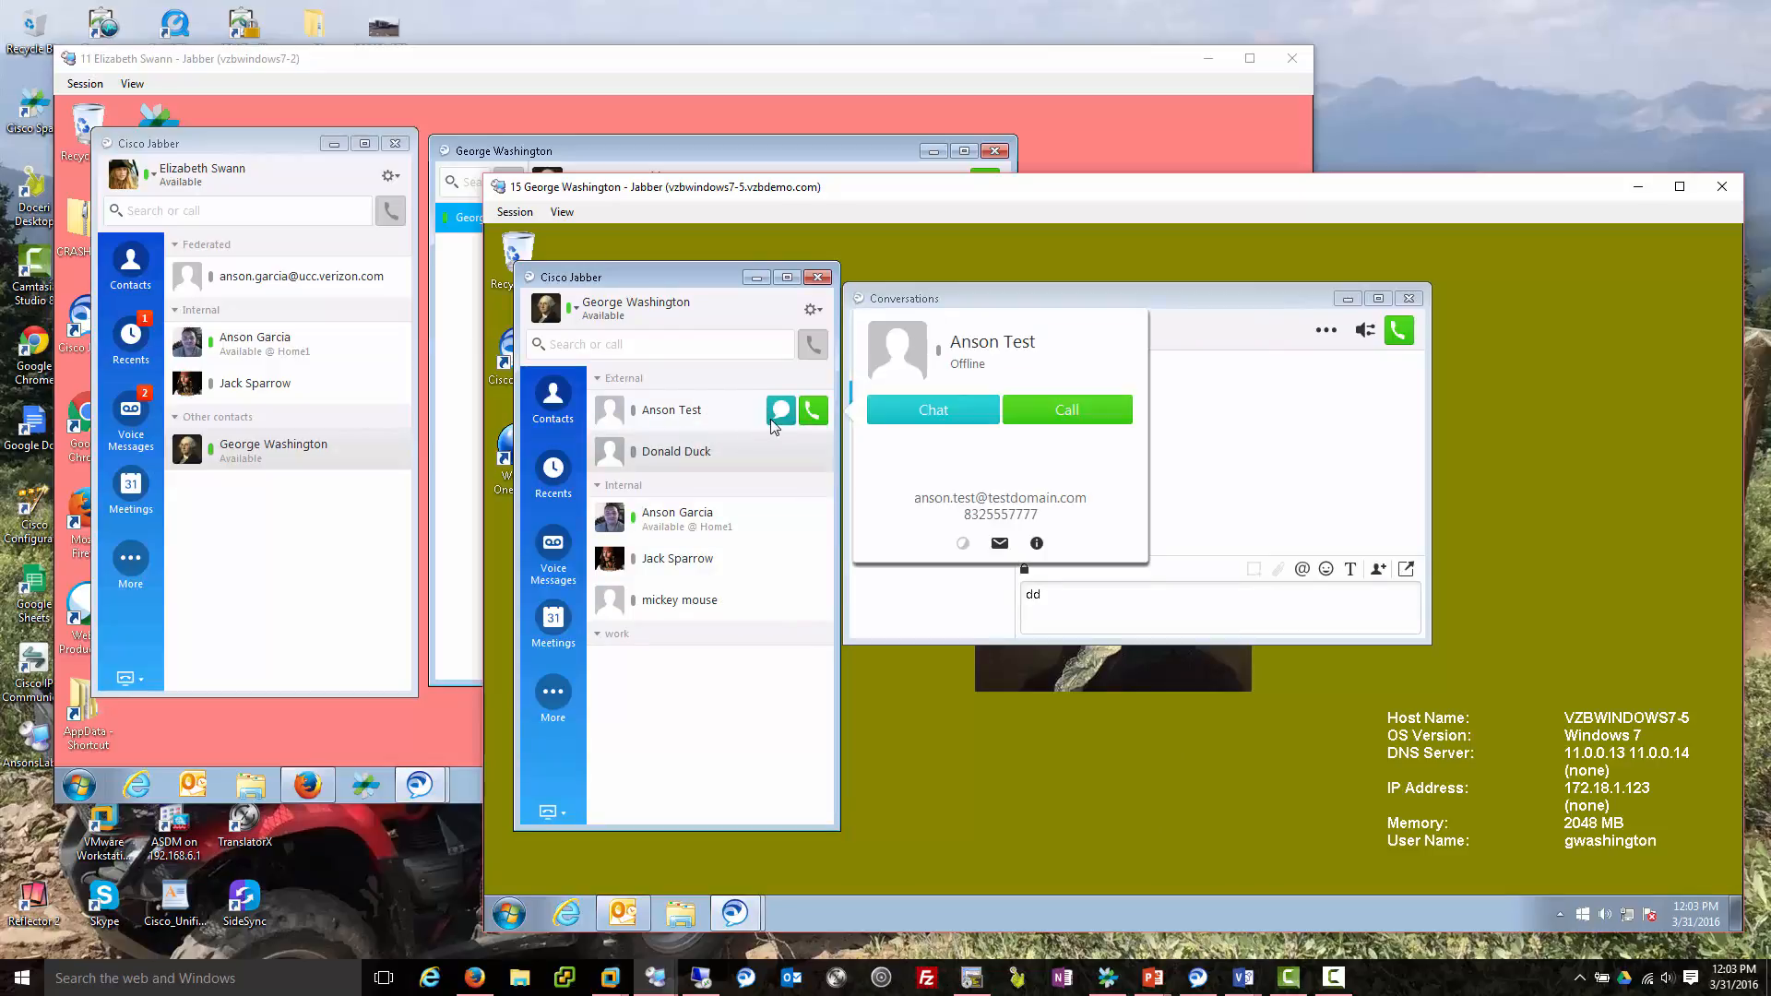
left_click(780, 410)
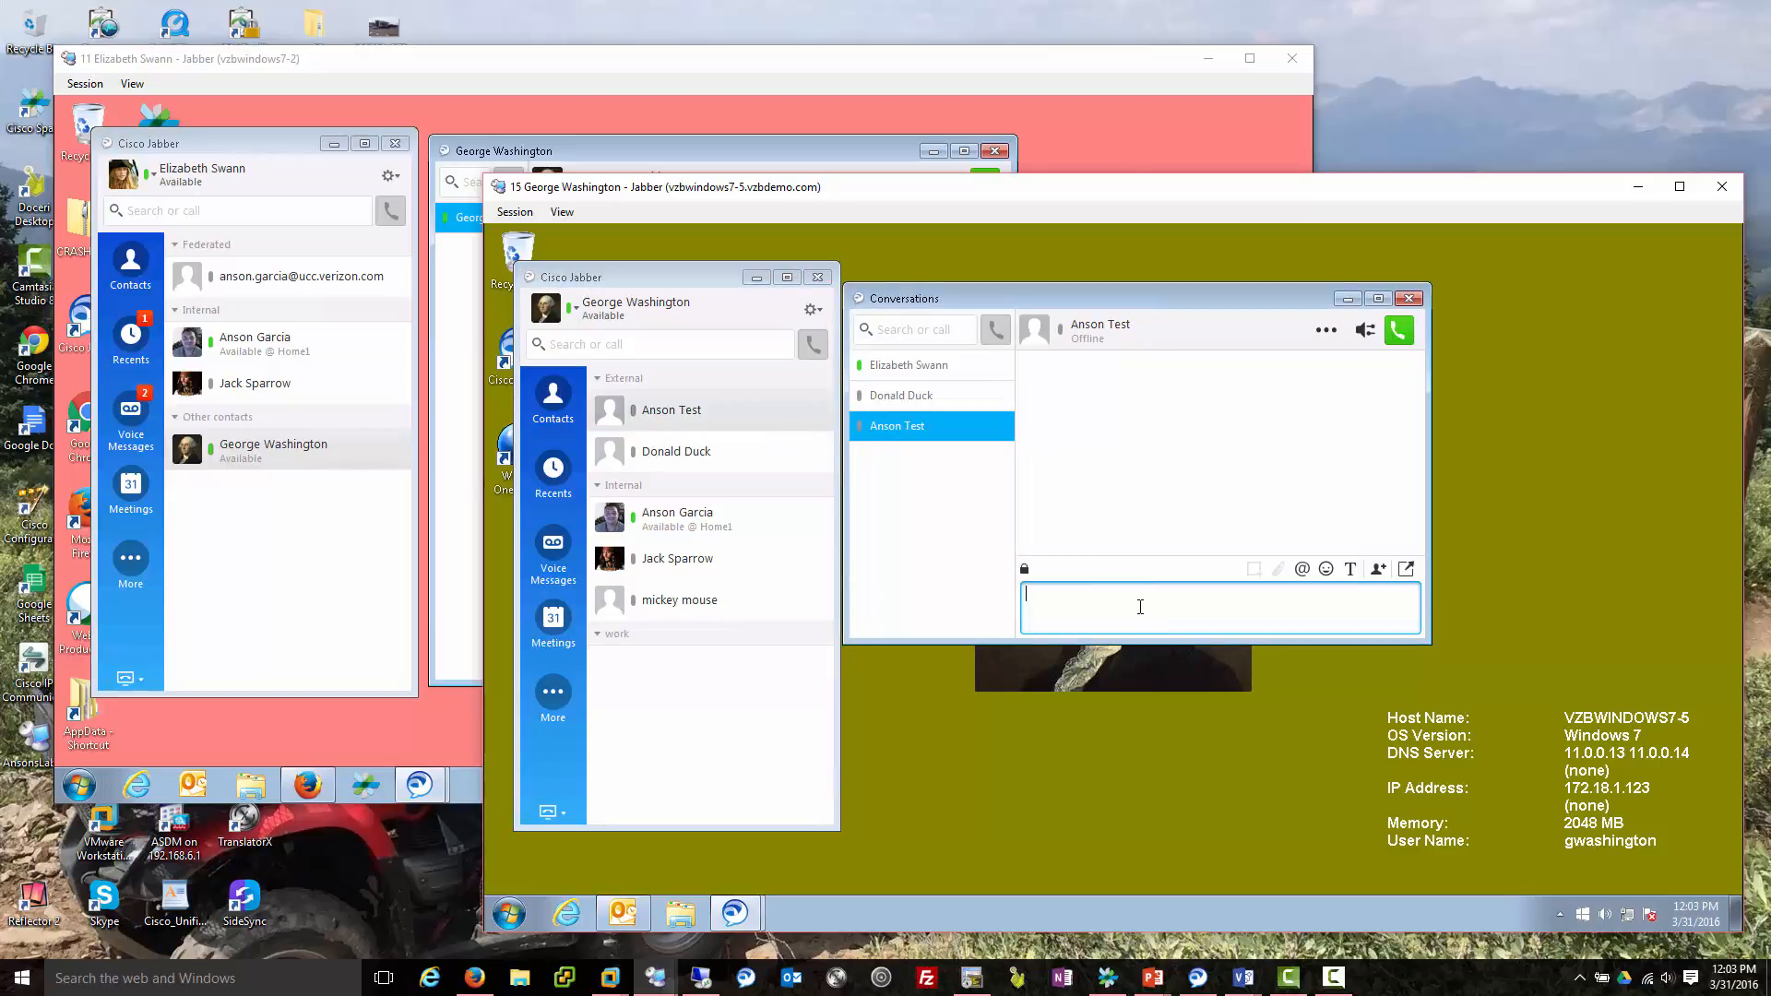
type("kdkdk")
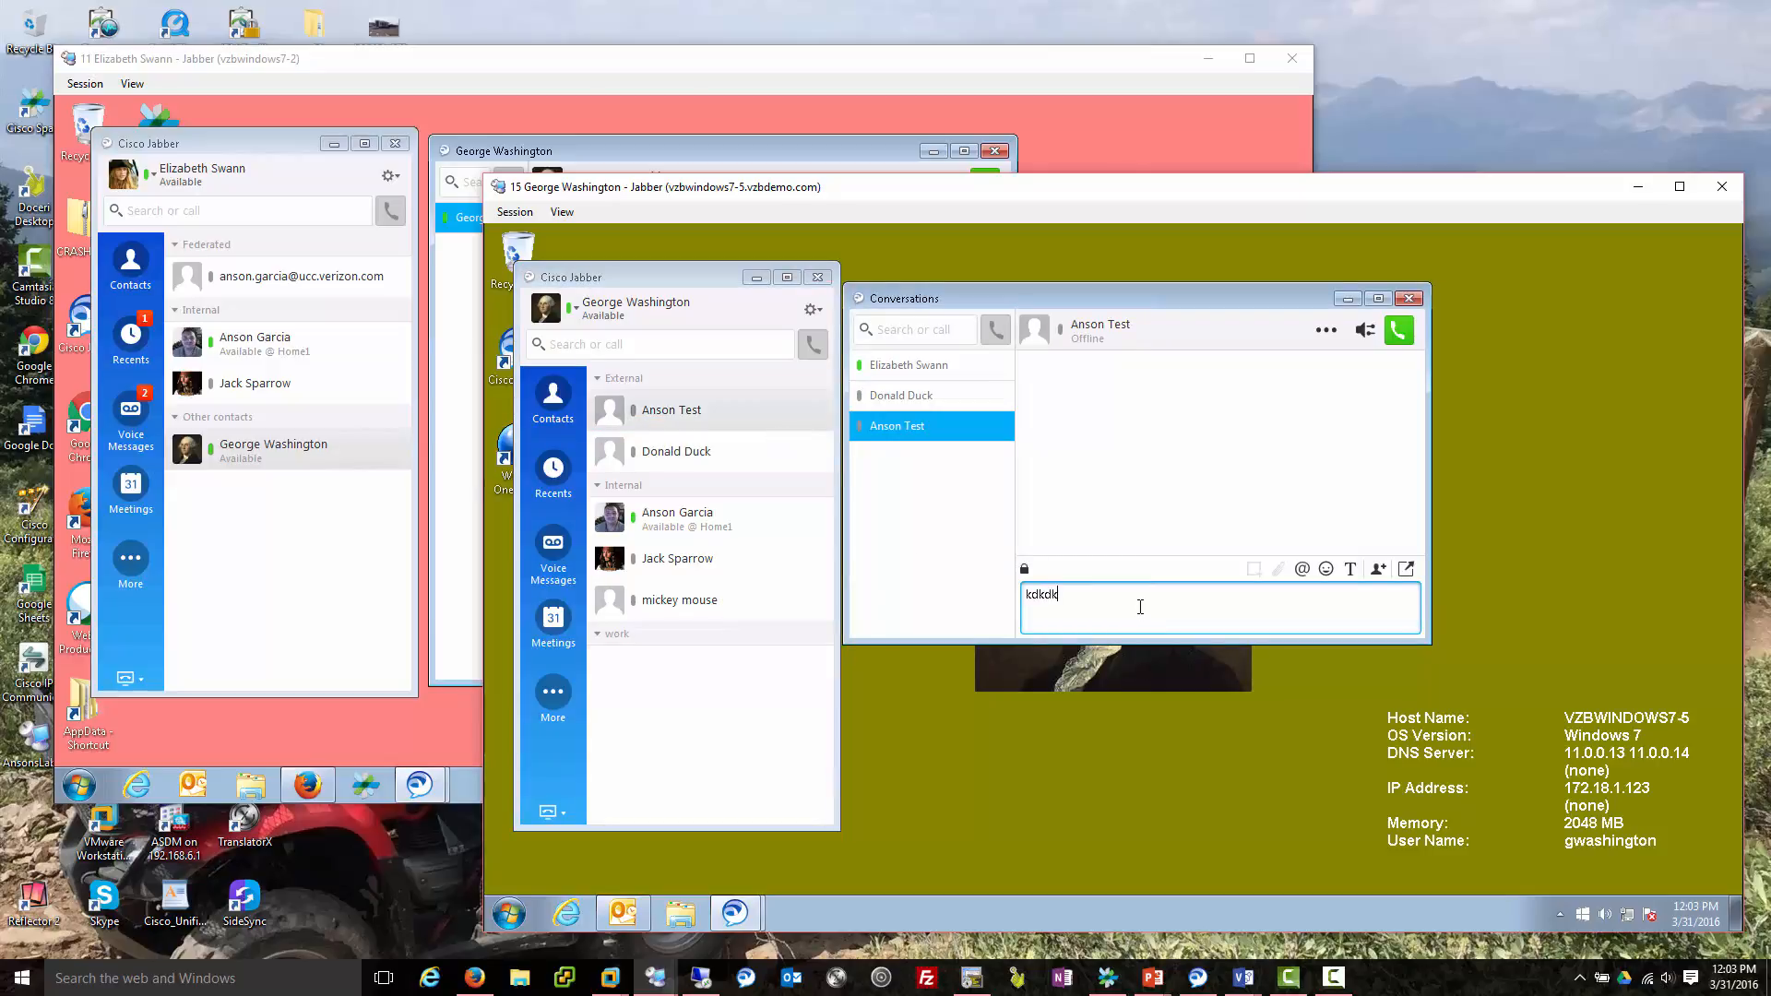